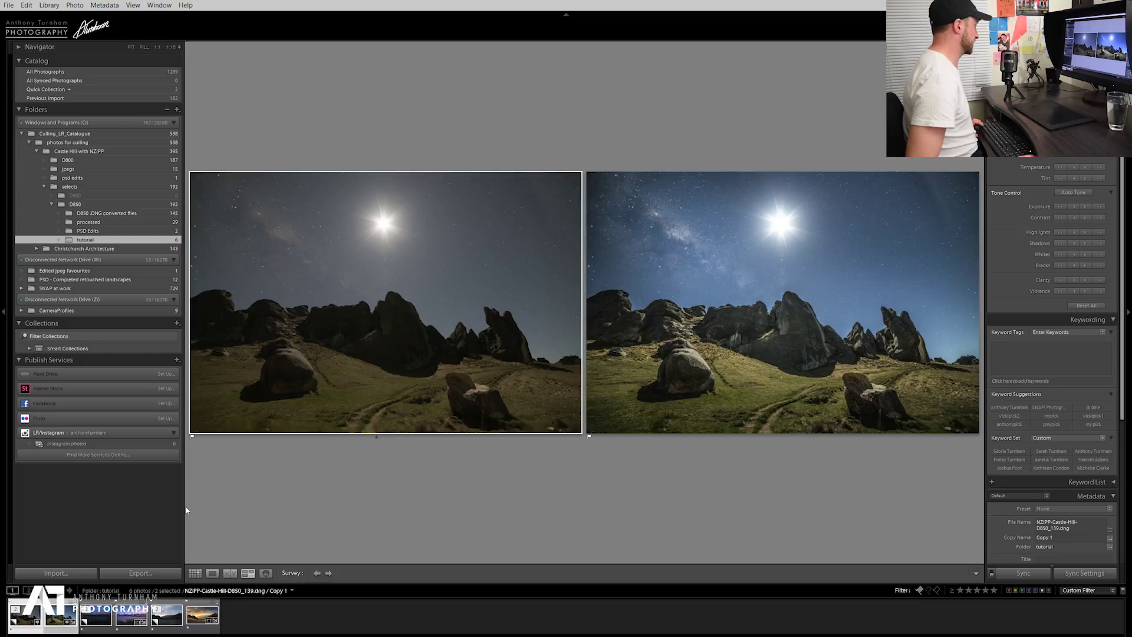
Open the darker, unedited moonlit rocks copy for developing, and set its exposure to +0.25 and temperature to 3629.
click(561, 347)
key(d)
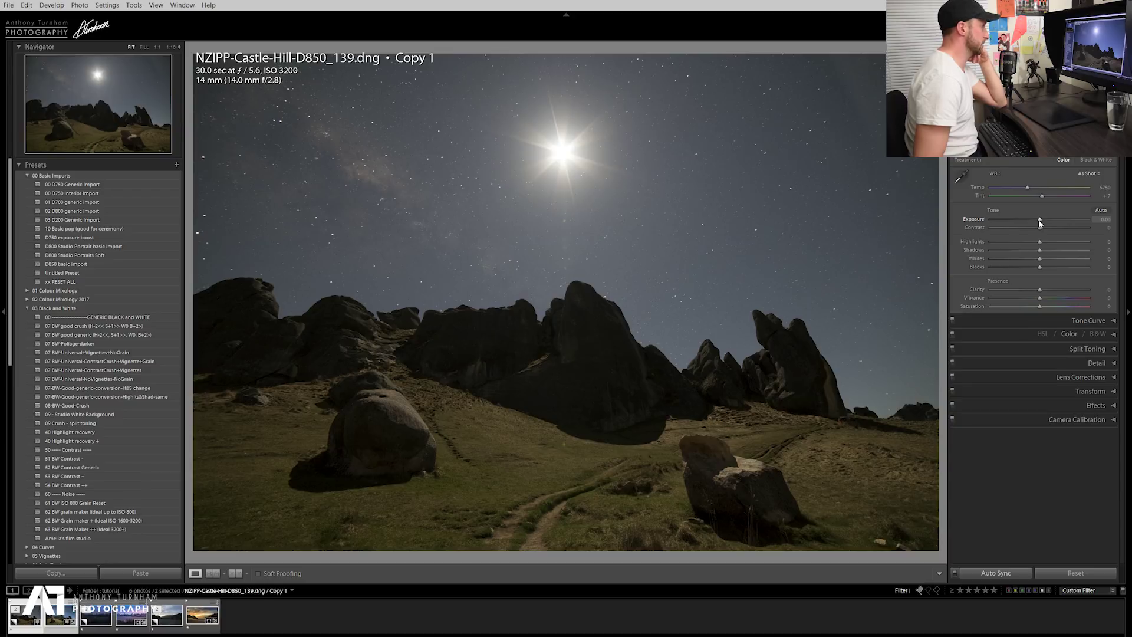
drag(1039, 221, 1042, 221)
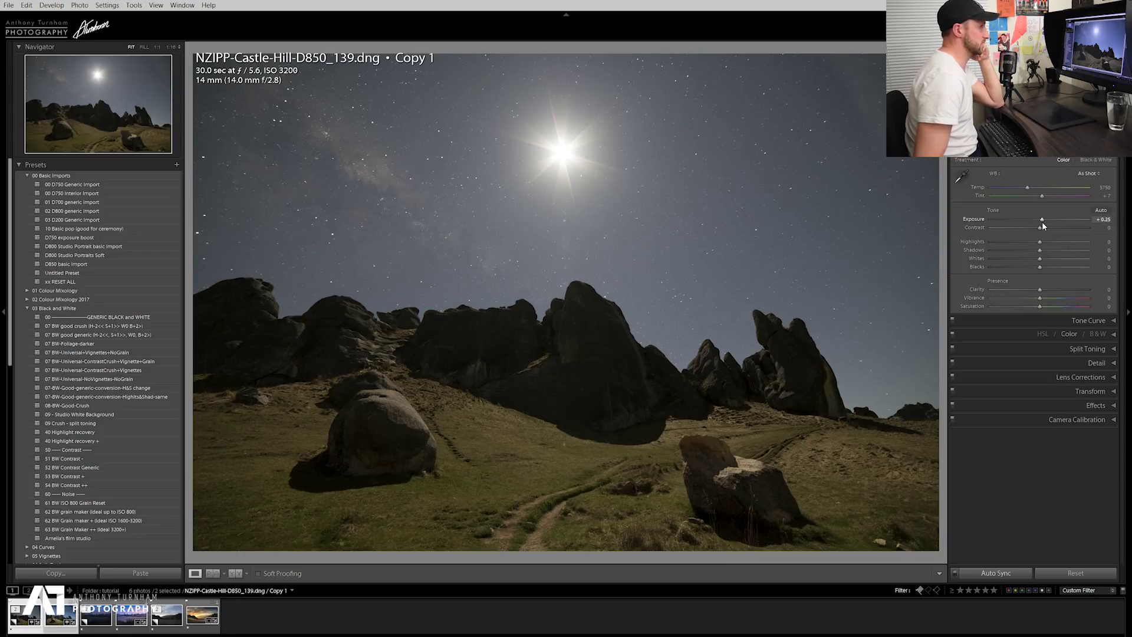
drag(1028, 182, 1007, 189)
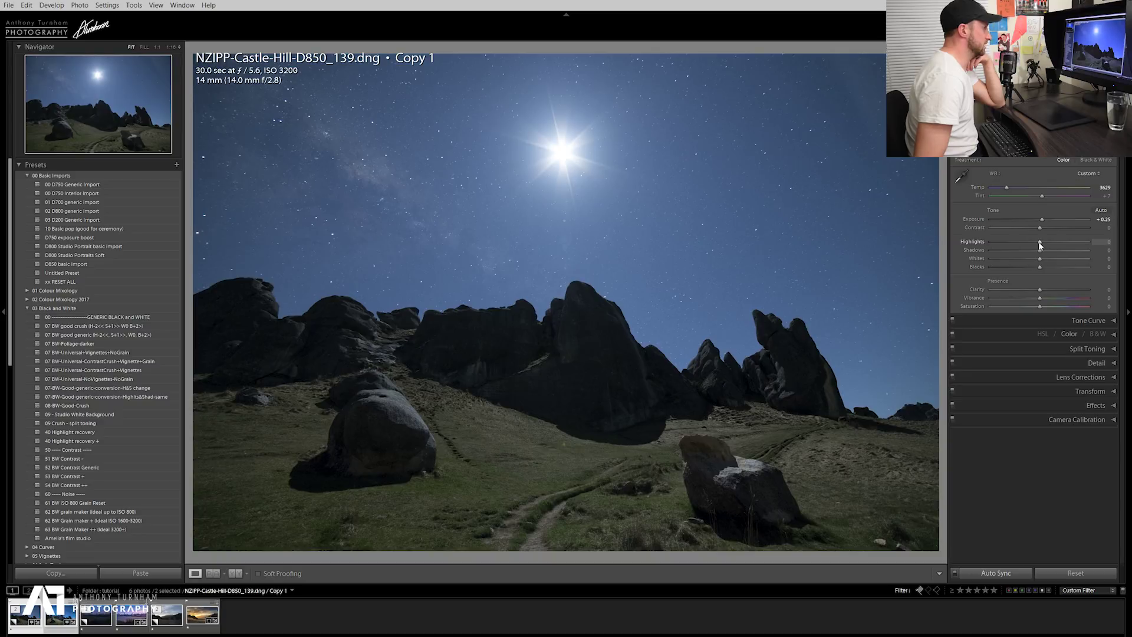
Set the highlights to -19 and the shadows to +82, checking the central rock's dark areas for noise at full size.
drag(1031, 245, 1050, 253)
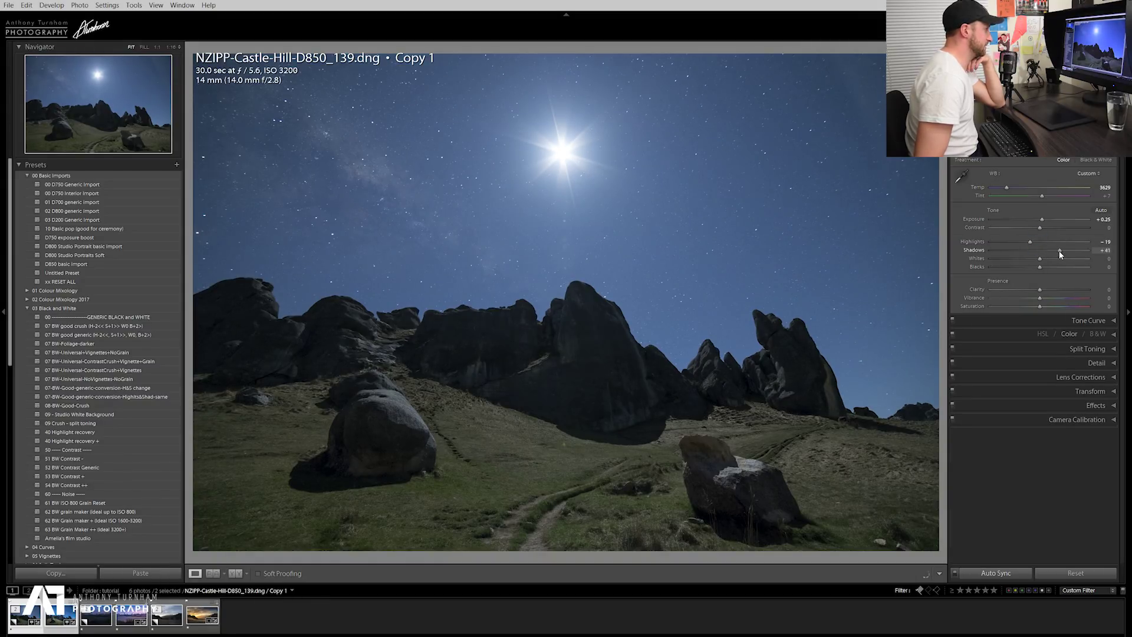
drag(1080, 251, 1116, 256)
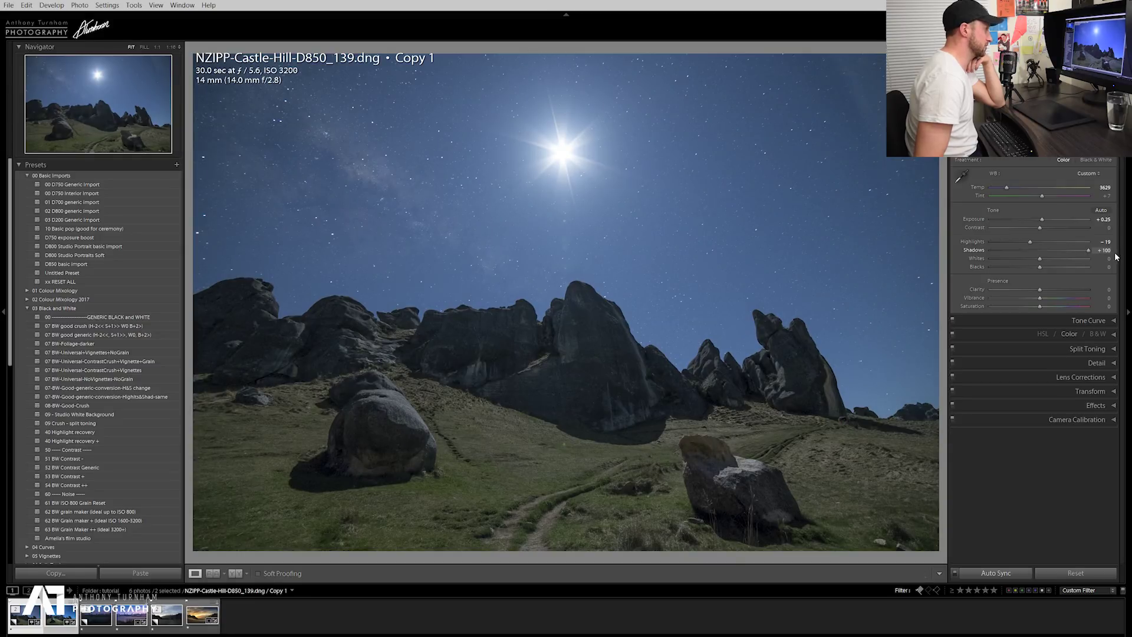
drag(1038, 247, 1089, 252)
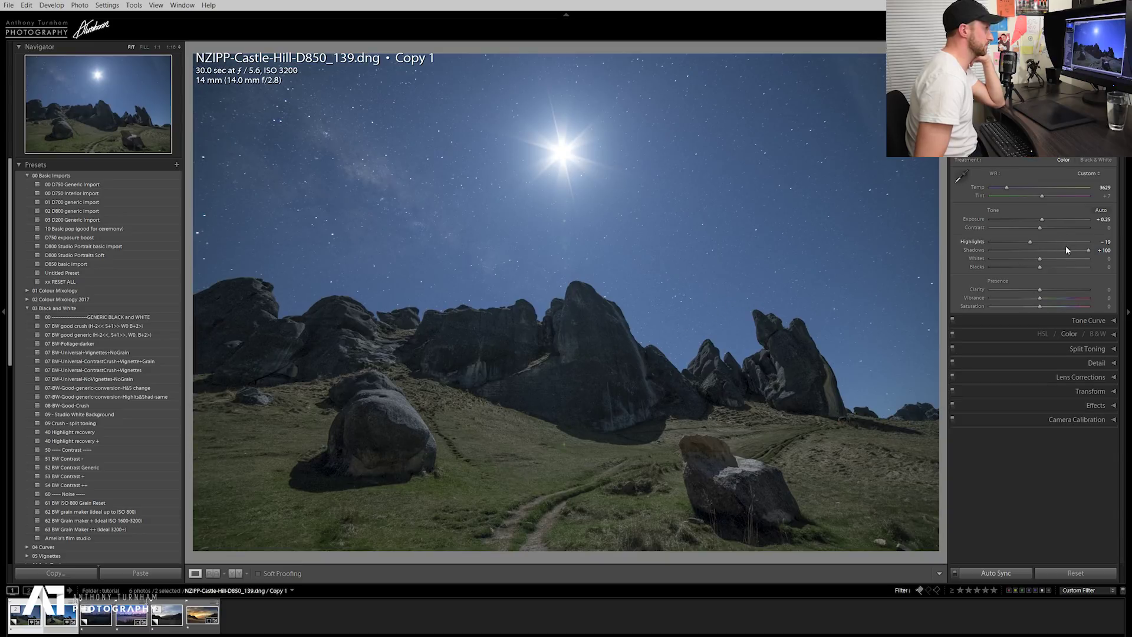
drag(1068, 250, 1079, 252)
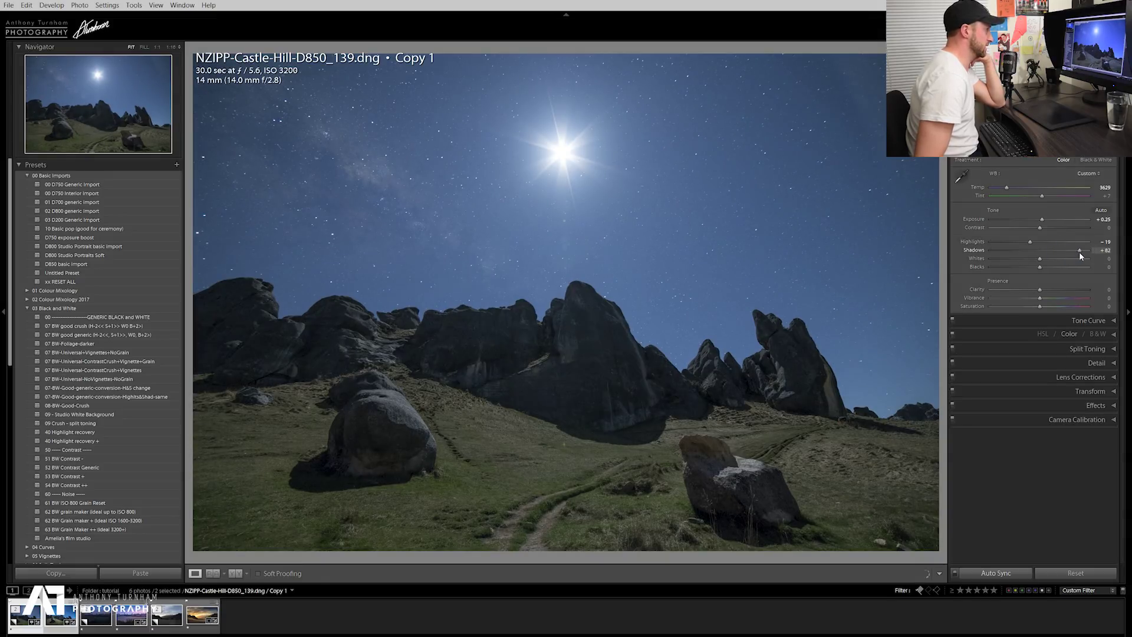
click(629, 370)
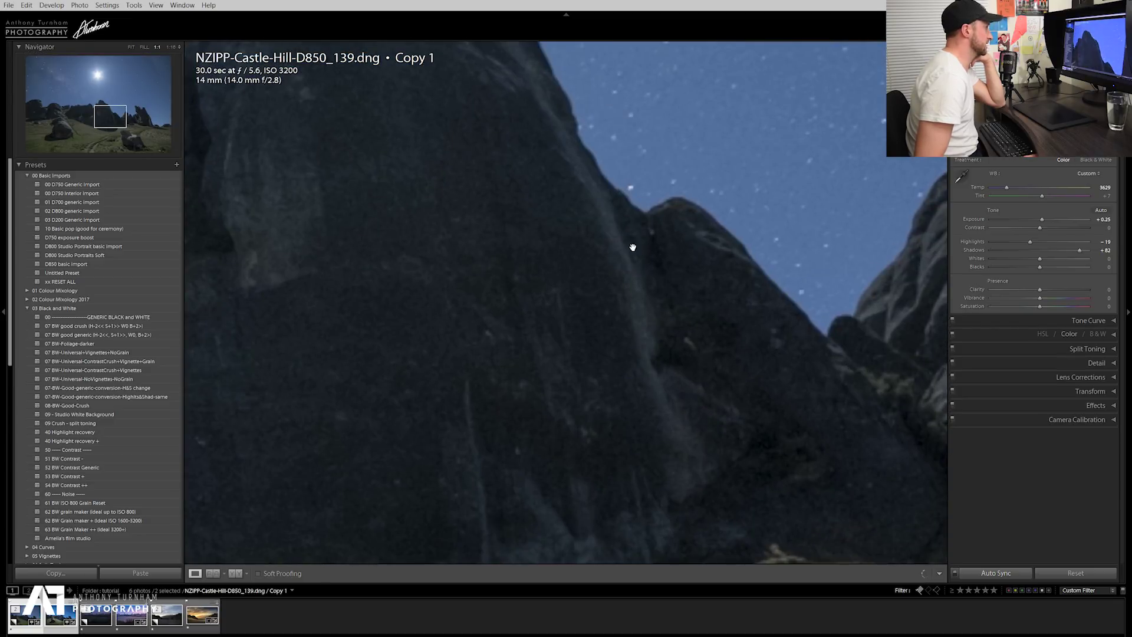
drag(629, 179, 637, 222)
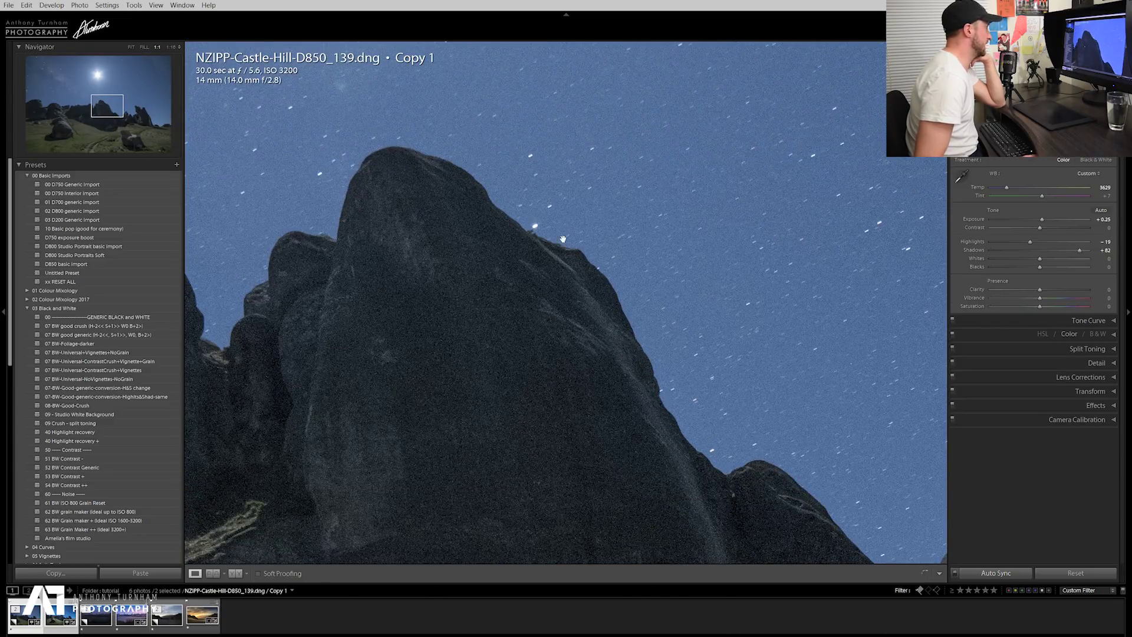
drag(404, 328, 808, 336)
drag(551, 328, 624, 318)
click(624, 318)
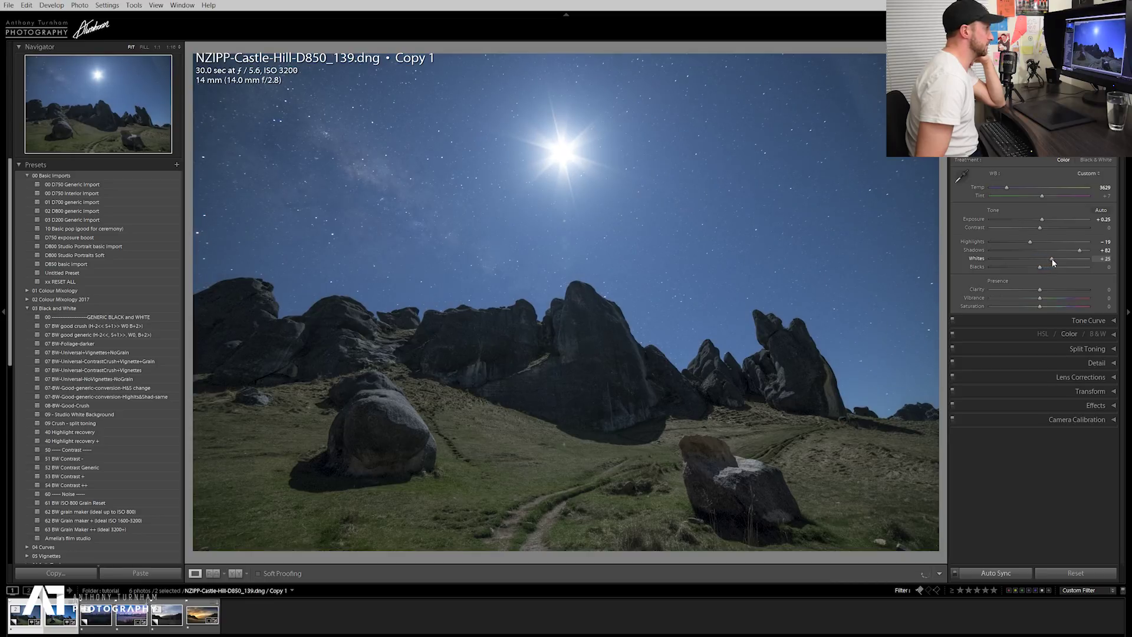
Set the whites to +42 and the blacks to -15, using the clipping overlay as a guide.
drag(1048, 259, 1056, 260)
mouse_move(1053, 261)
mouse_down()
mouse_move(1074, 261)
mouse_move(1061, 263)
mouse_up()
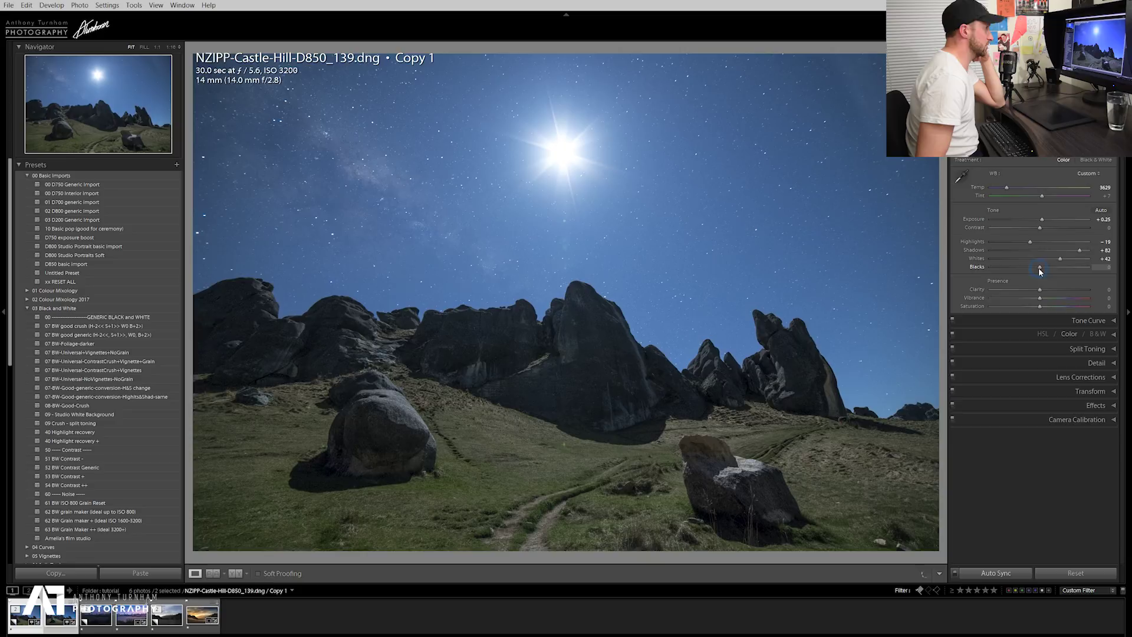
drag(1039, 270, 1038, 270)
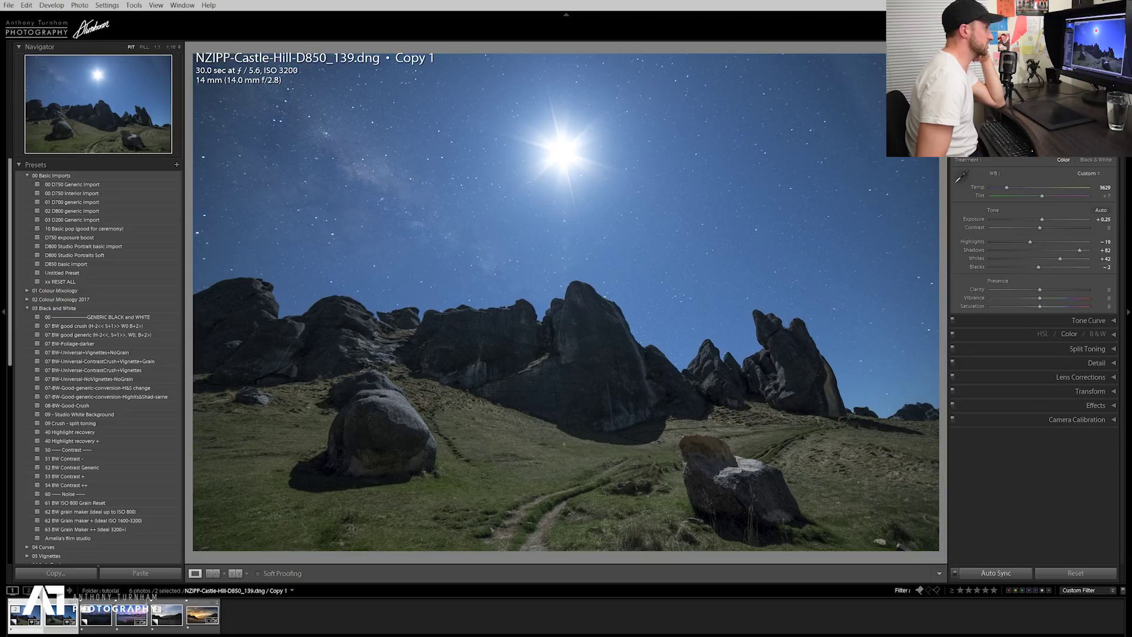
key(j)
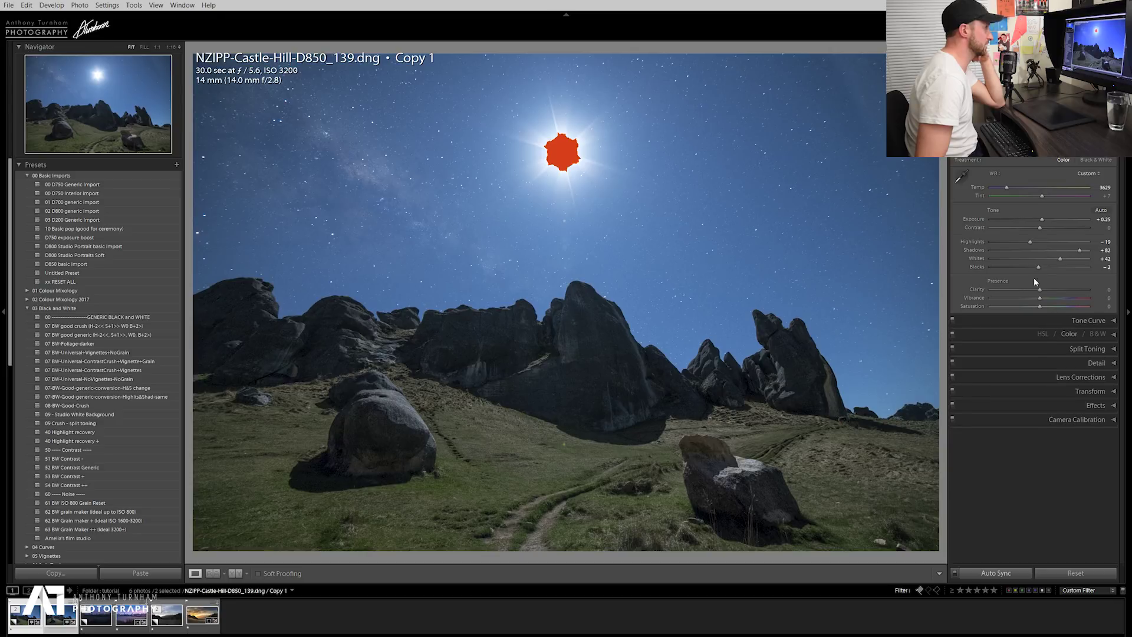
mouse_move(1039, 267)
mouse_down()
mouse_move(1014, 267)
mouse_move(1027, 268)
mouse_up()
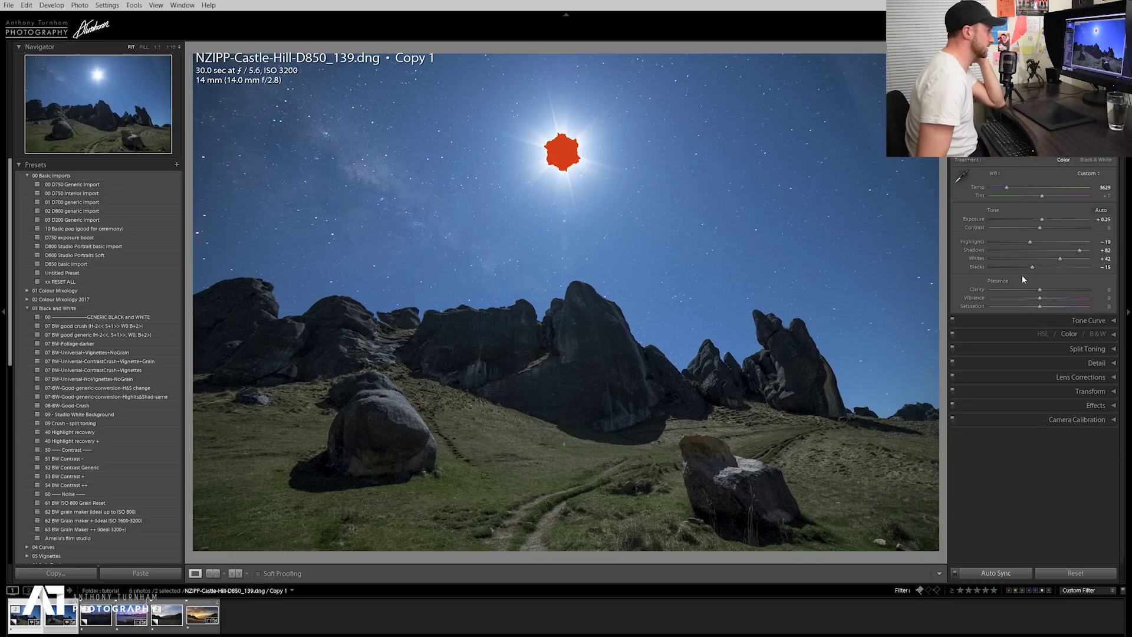
Set the clarity to +60 and the vibrance to +30.
drag(1041, 291, 1094, 303)
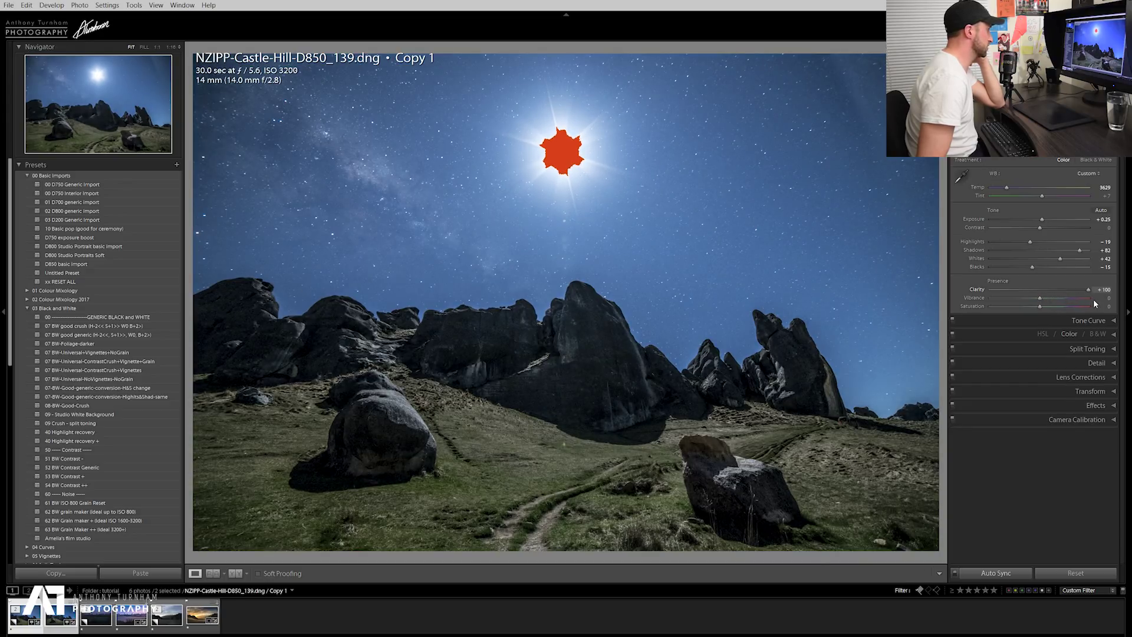
drag(1094, 303, 1056, 293)
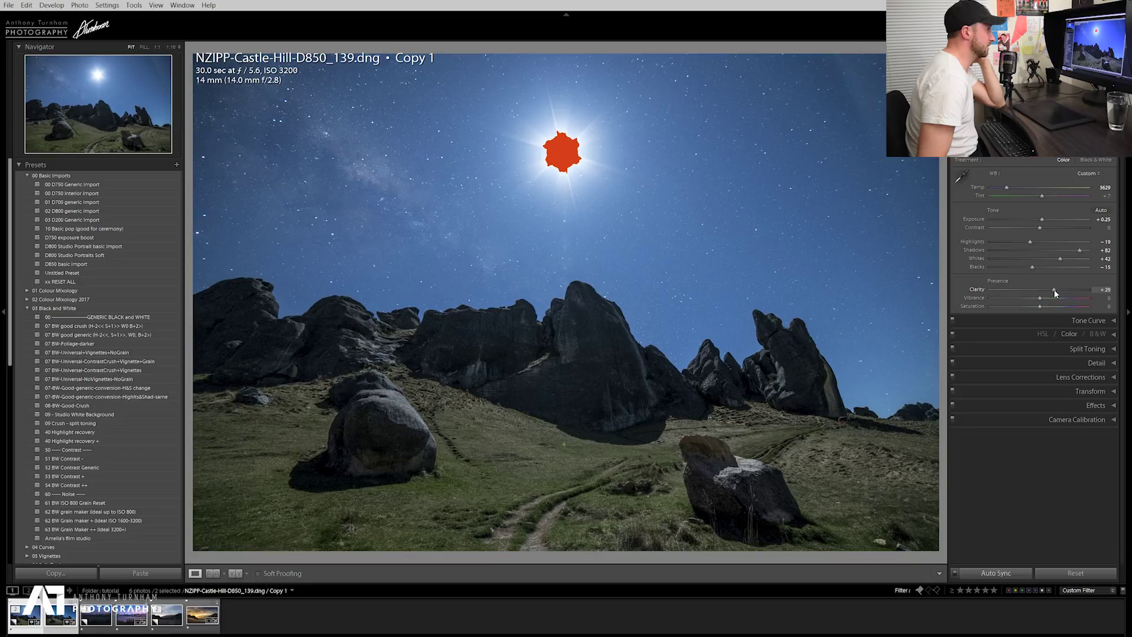
drag(1056, 290, 1071, 290)
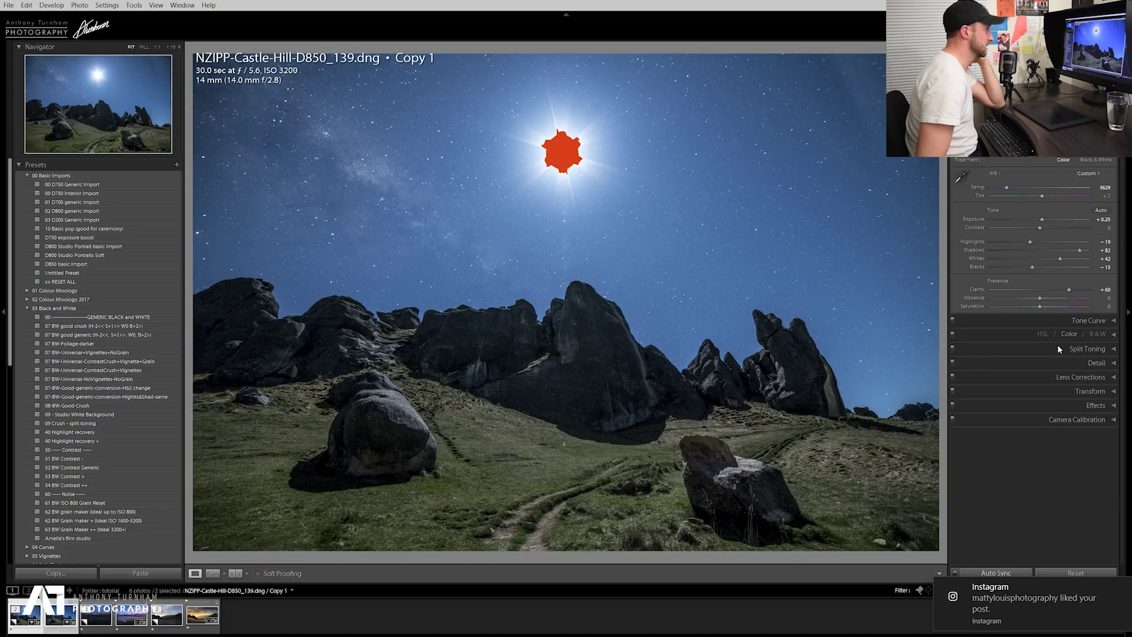
mouse_move(1041, 298)
mouse_down()
mouse_move(1090, 303)
mouse_move(1048, 310)
mouse_move(1047, 297)
mouse_move(1083, 301)
mouse_move(1060, 301)
mouse_up()
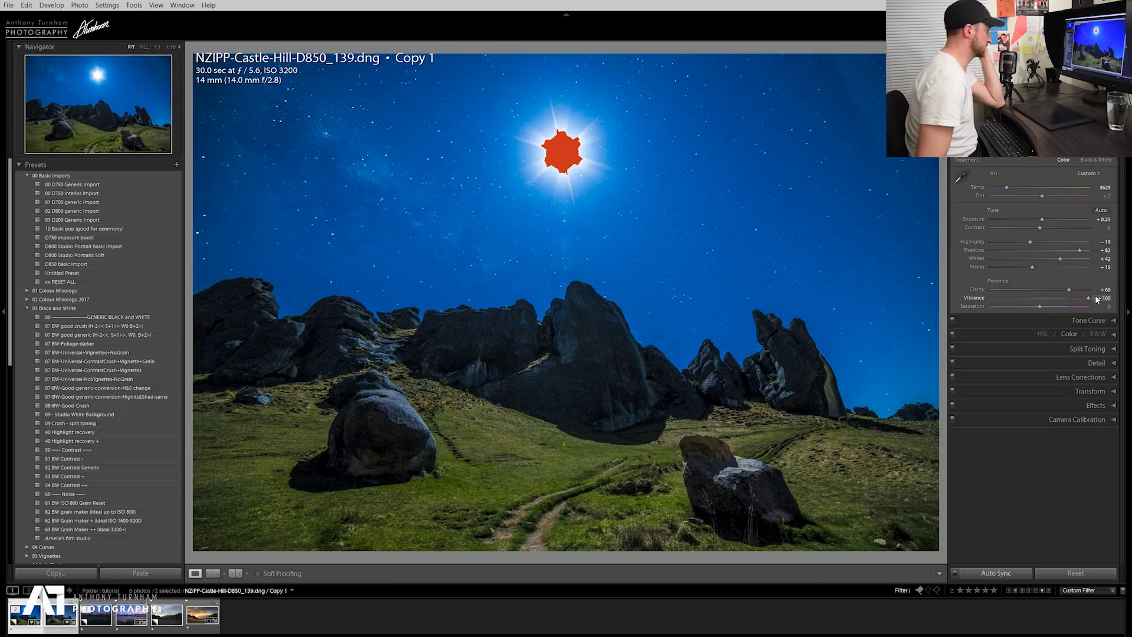
click(1053, 297)
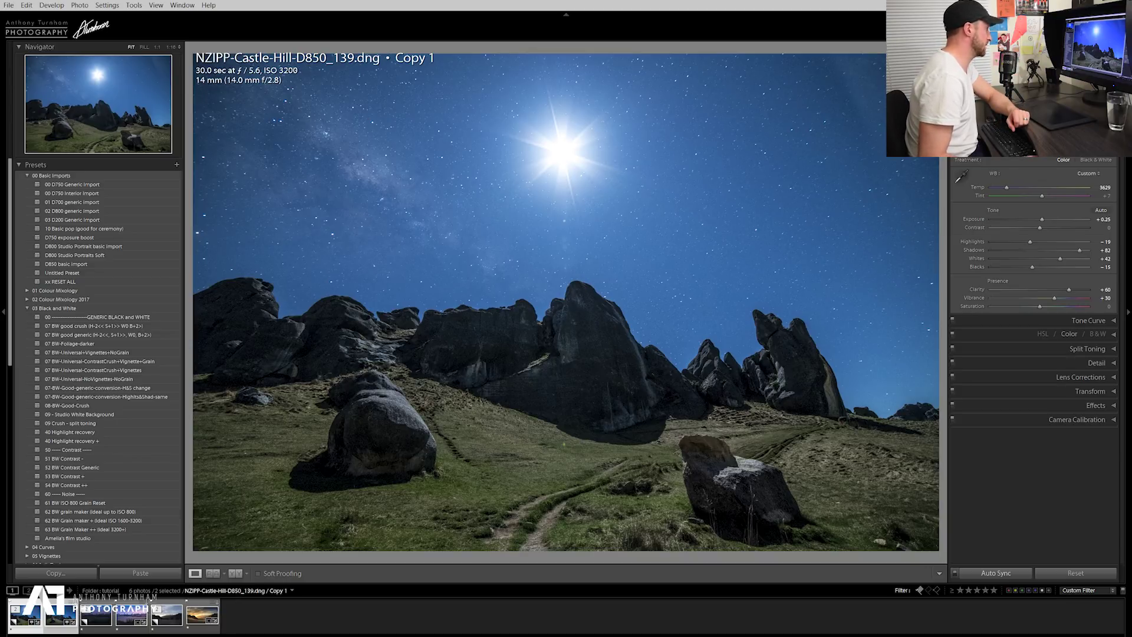
Draw a wide radial filter over the rocks and set its exposure to 0.63 and shadows to 32.
key(shift+m)
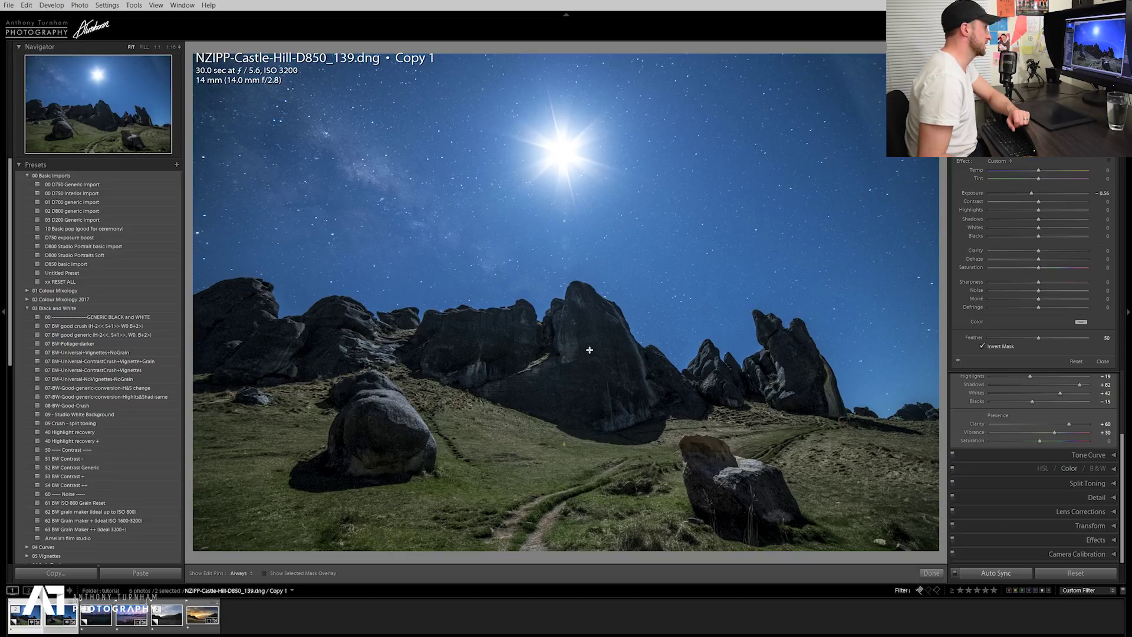
drag(555, 356, 946, 213)
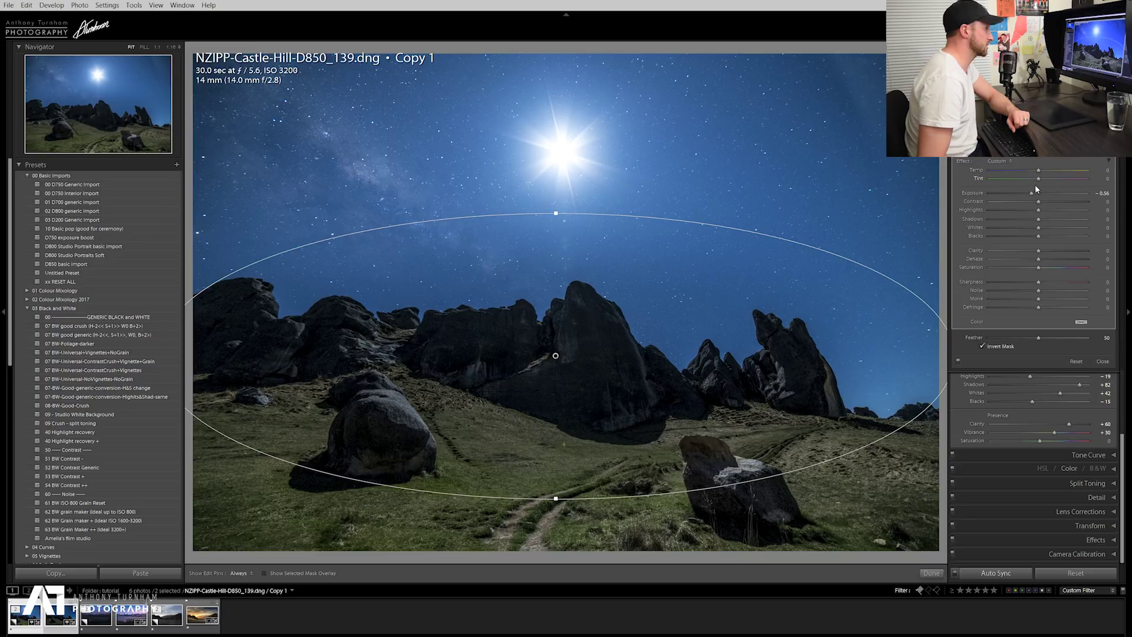
drag(1034, 193, 1042, 195)
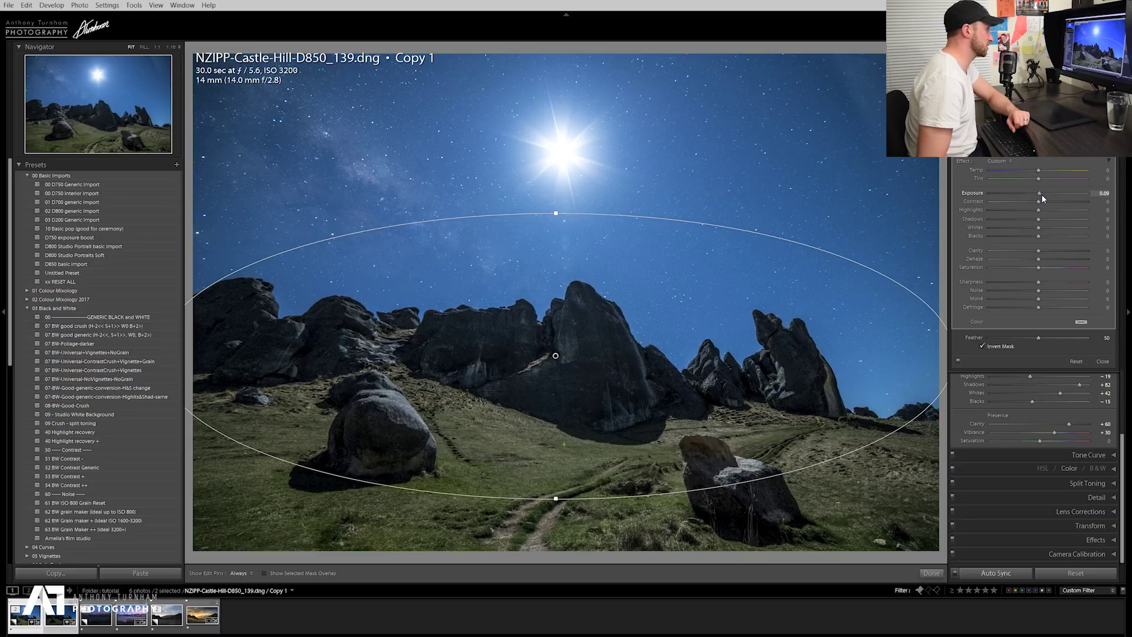
mouse_move(1043, 194)
mouse_down()
mouse_move(1054, 221)
mouse_move(1051, 195)
mouse_move(1087, 202)
mouse_move(1046, 196)
mouse_up()
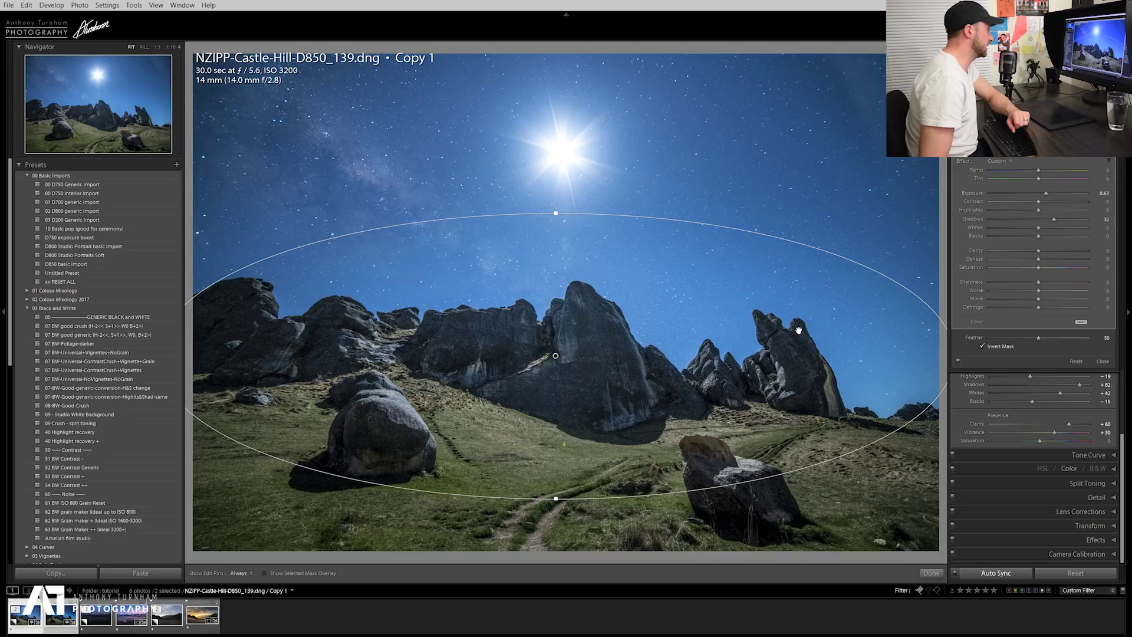
Make the rocks' radial filter taller, shift it slightly down and right, set its feather to 100 and check its mask.
drag(555, 214, 555, 190)
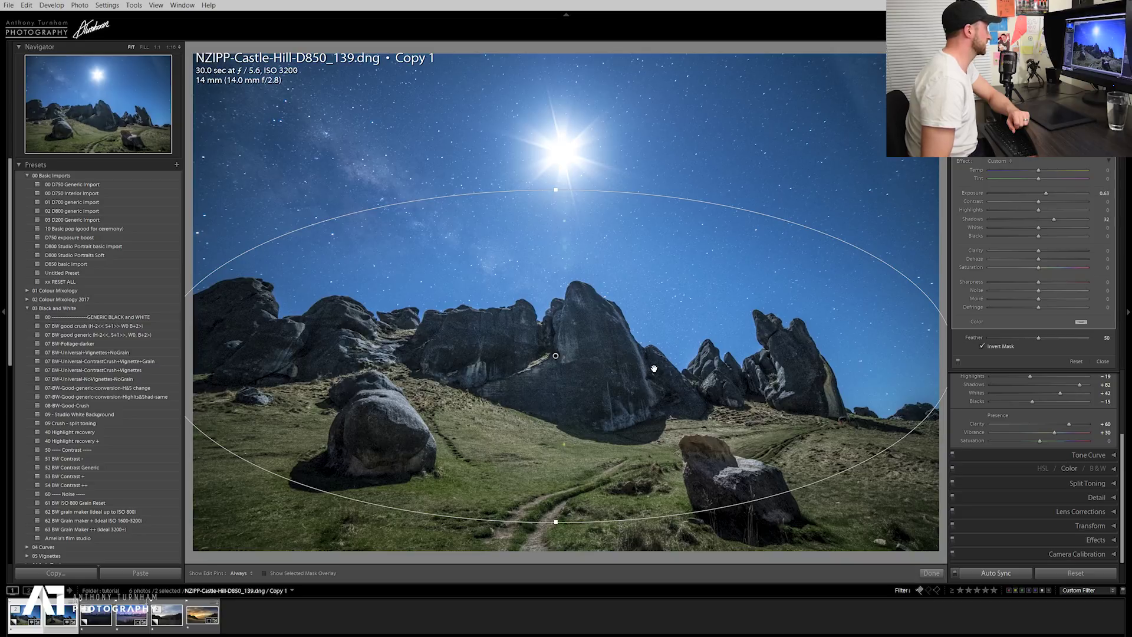
mouse_move(556, 356)
mouse_down()
mouse_move(625, 428)
mouse_move(778, 213)
mouse_move(585, 350)
mouse_move(557, 341)
mouse_move(564, 364)
mouse_up()
drag(1038, 337, 1102, 339)
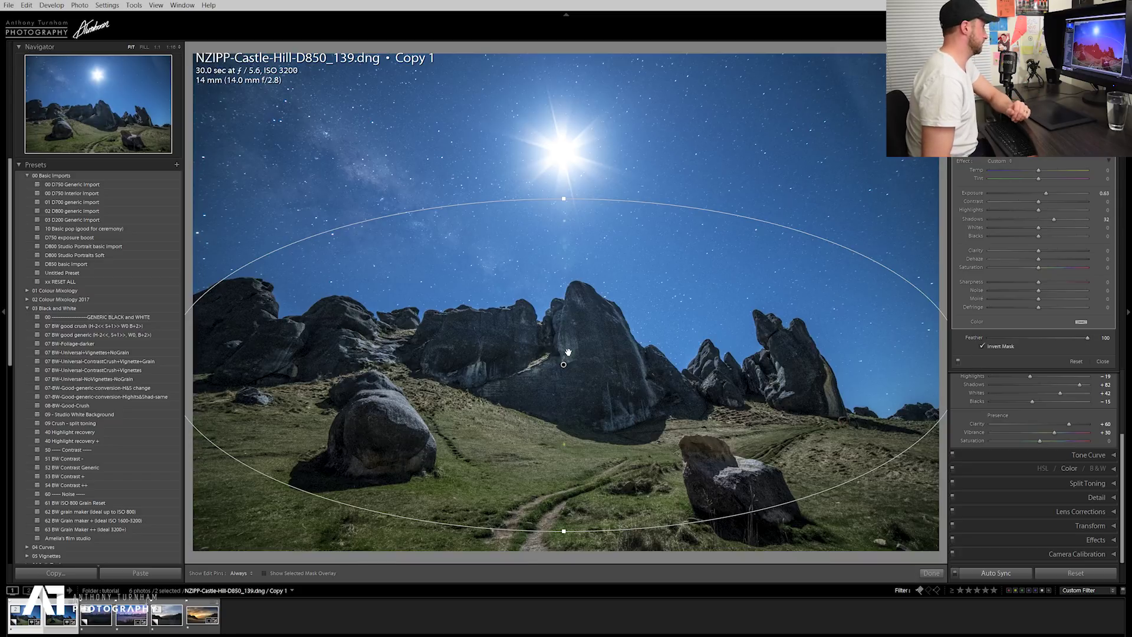
mouse_move(563, 367)
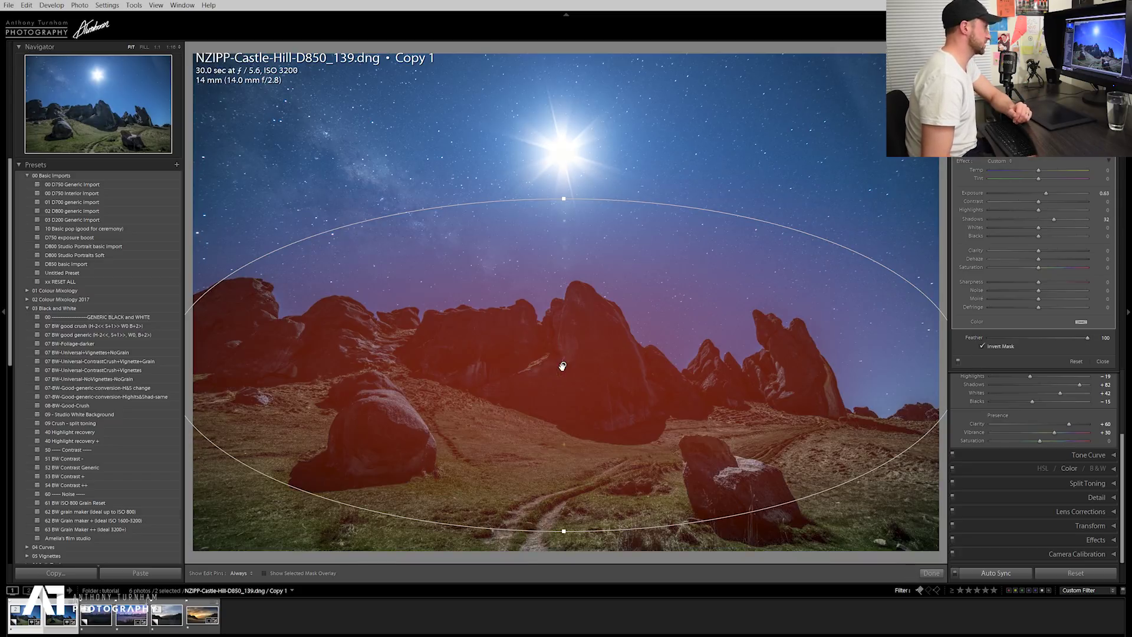
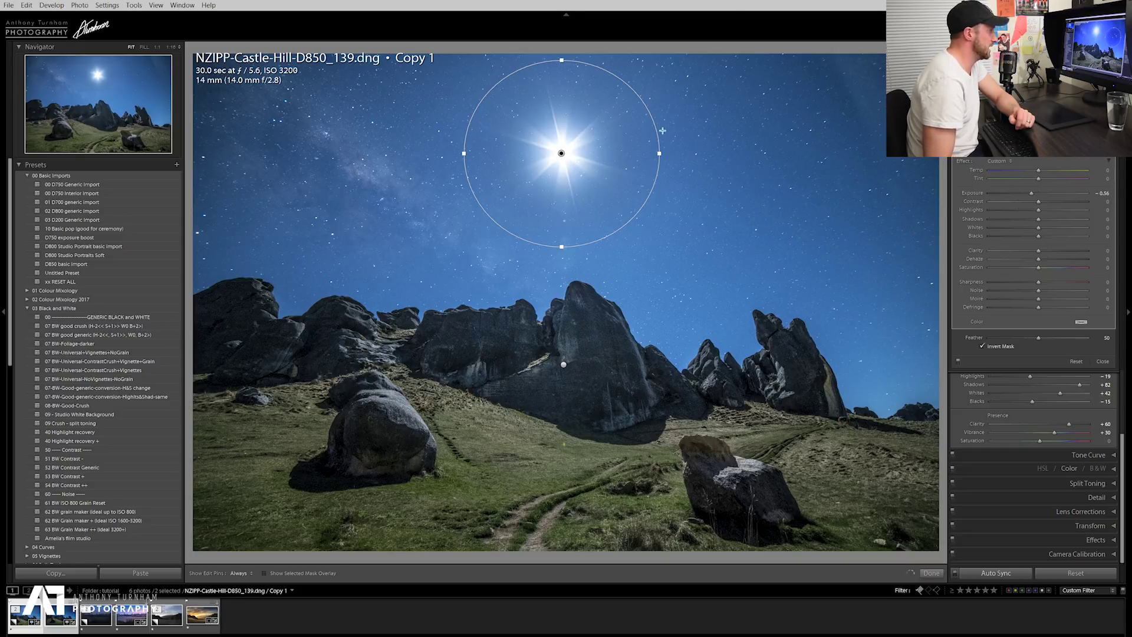
Centre a second radial filter on the moon with exposure -0.38, highlights -18, raised shadows and blacks 13.
drag(560, 153, 796, 220)
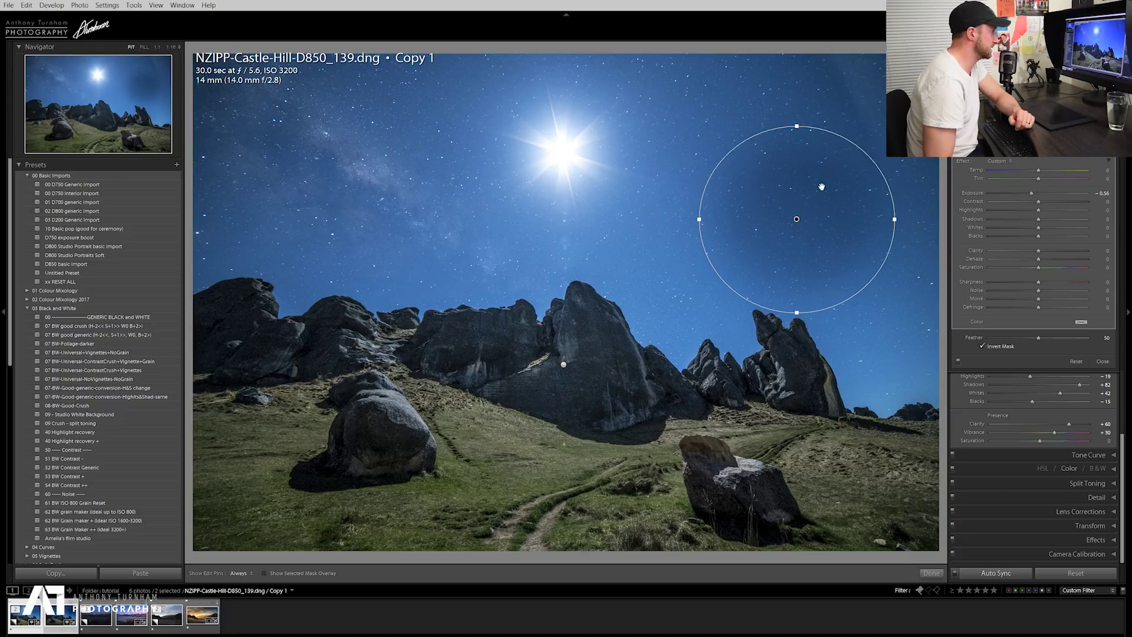
drag(798, 219, 563, 154)
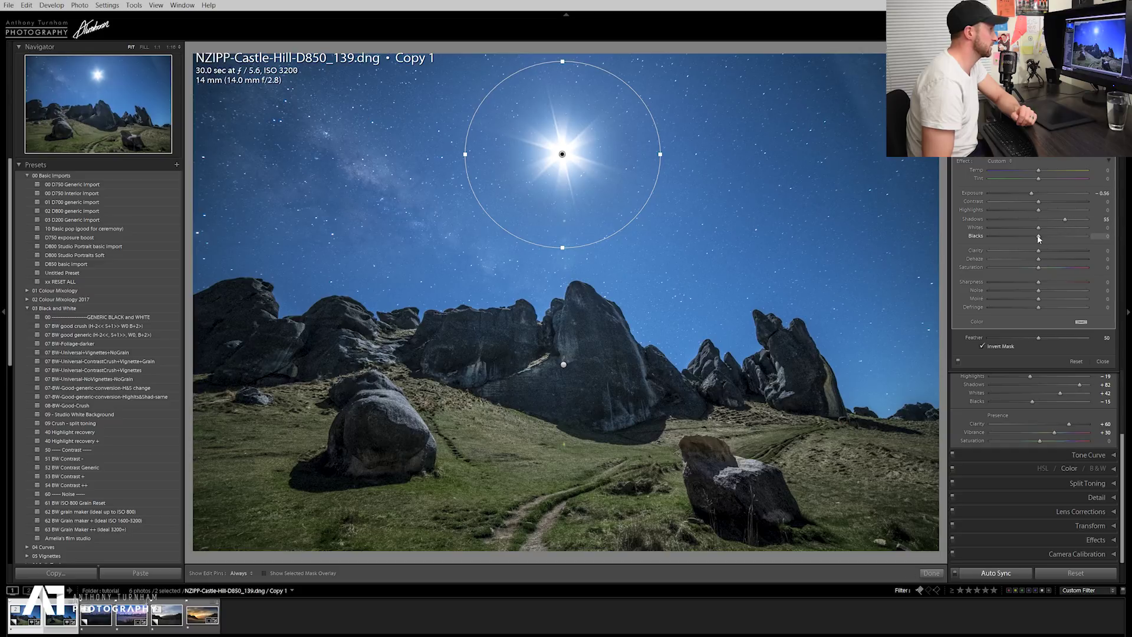
drag(1039, 235, 1047, 237)
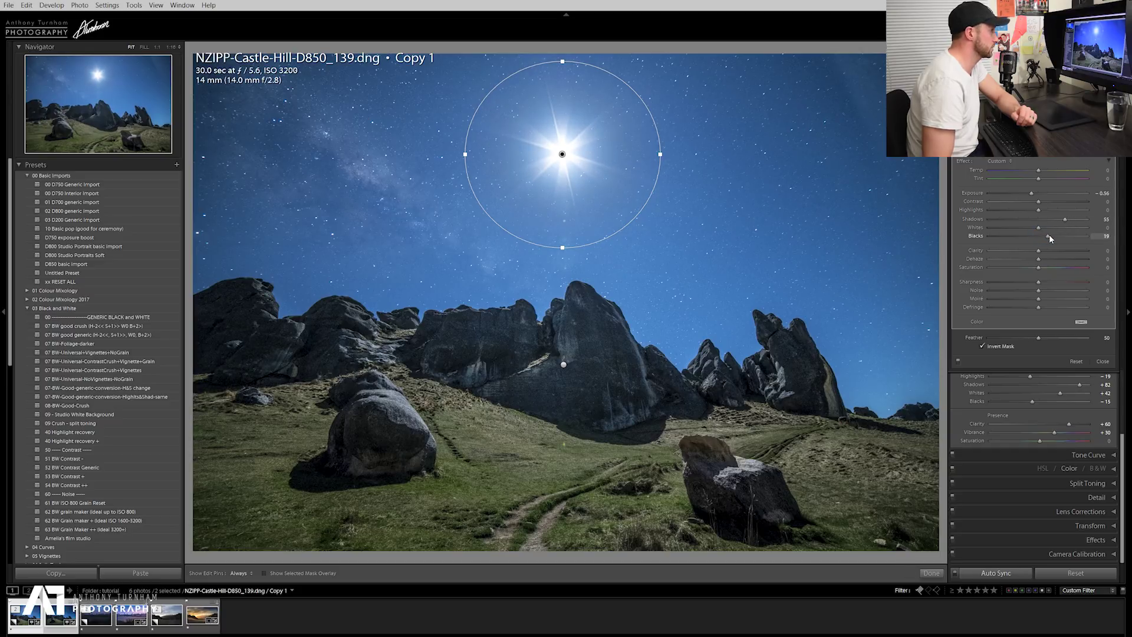
drag(1048, 237, 1045, 237)
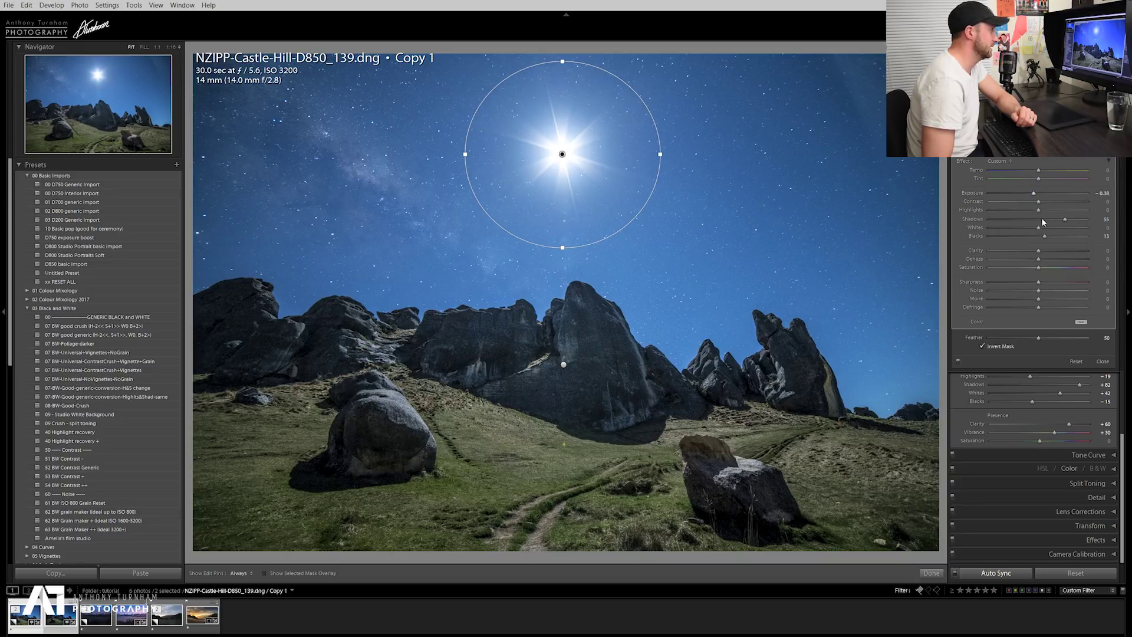
drag(1027, 211, 944, 209)
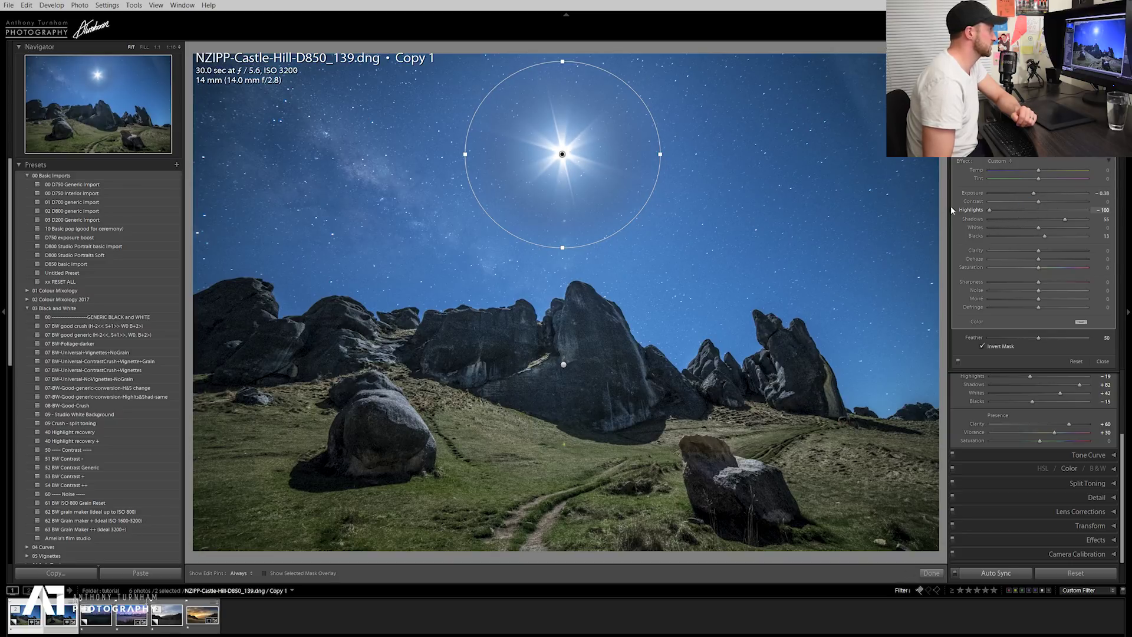
drag(981, 218, 1029, 227)
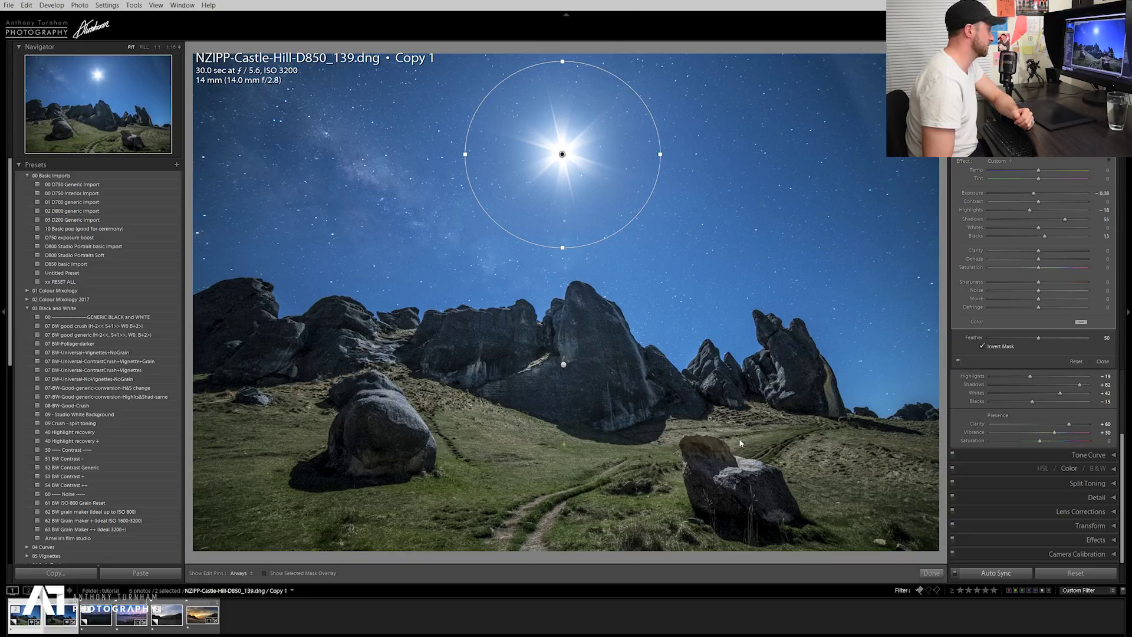
Add two graduated filters at exposure -0.56, one up from the photo's bottom edge and one down from the sky's top edge.
key(m)
drag(623, 550, 620, 378)
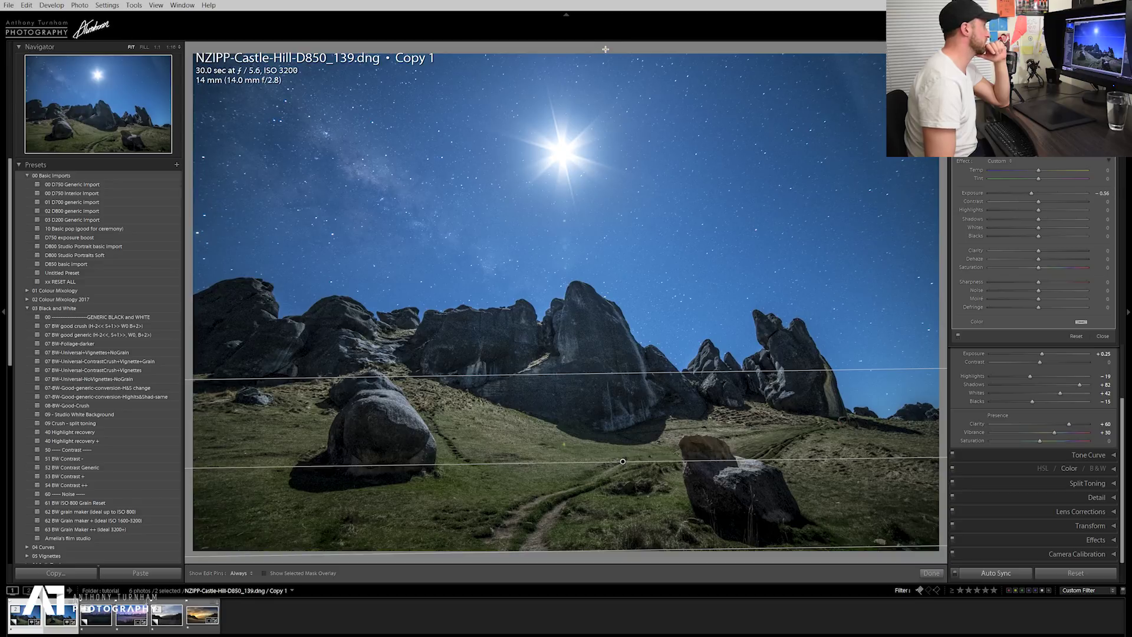
drag(606, 49, 604, 379)
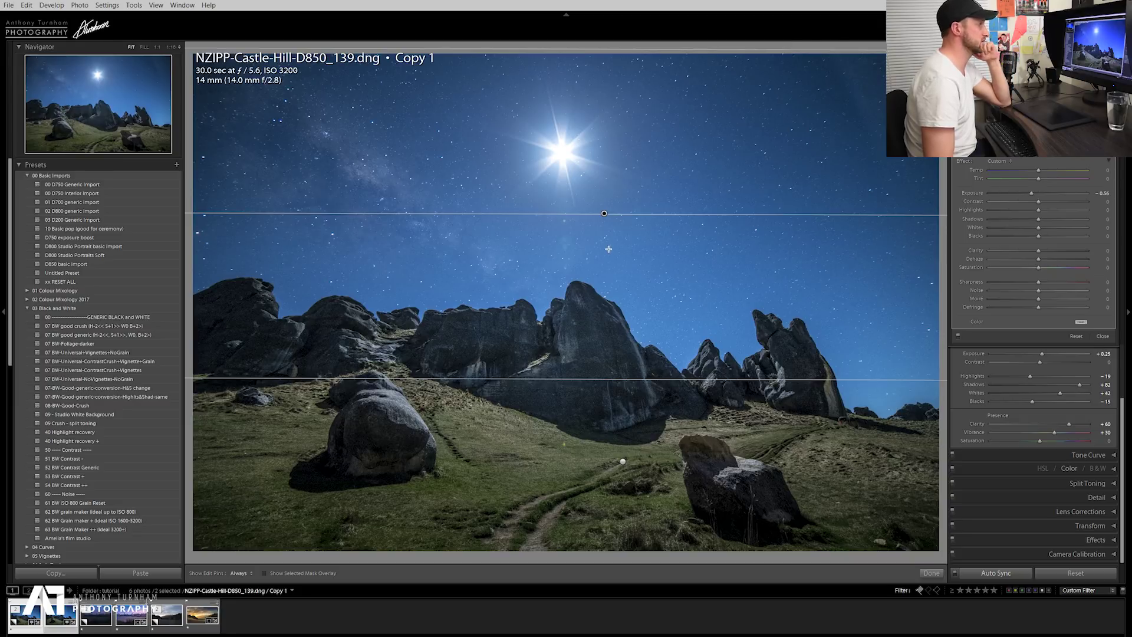
Draw a large radial filter around the frame's centre, affect the area outside it by turning off mask inversion, and drop exposure to -4.00.
key(shift+m)
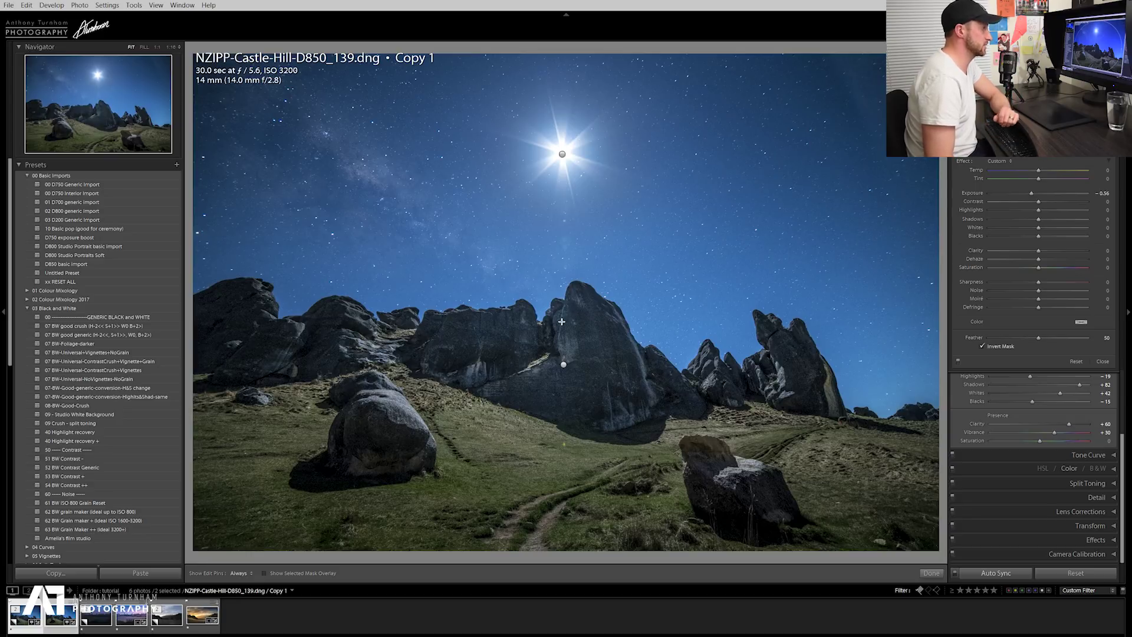
drag(562, 323, 914, 47)
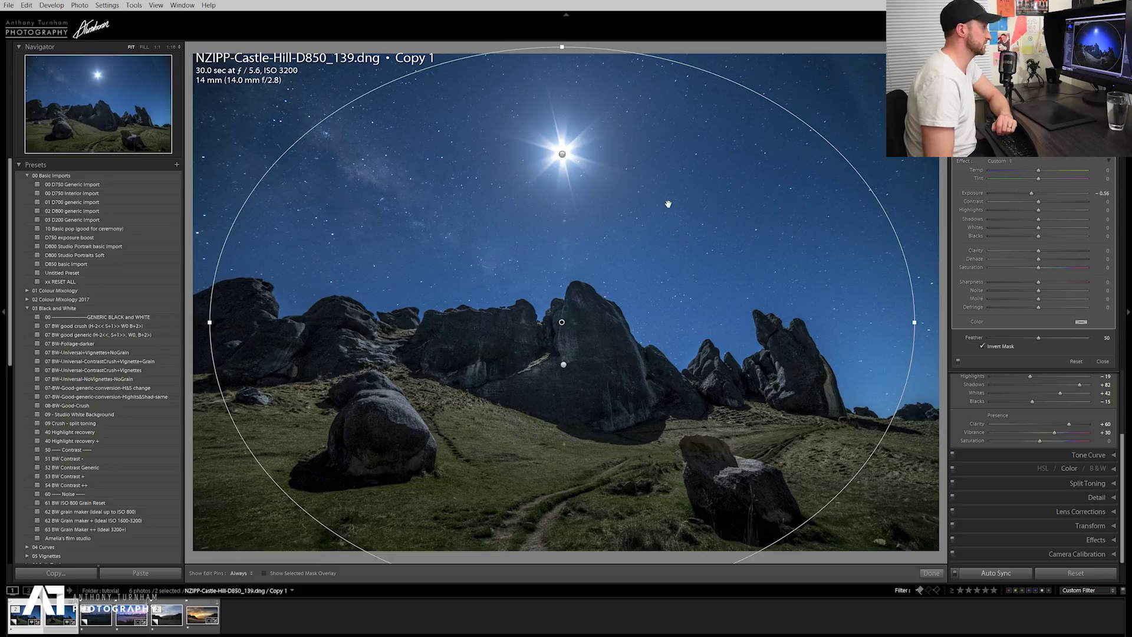
click(982, 346)
drag(1035, 198, 959, 191)
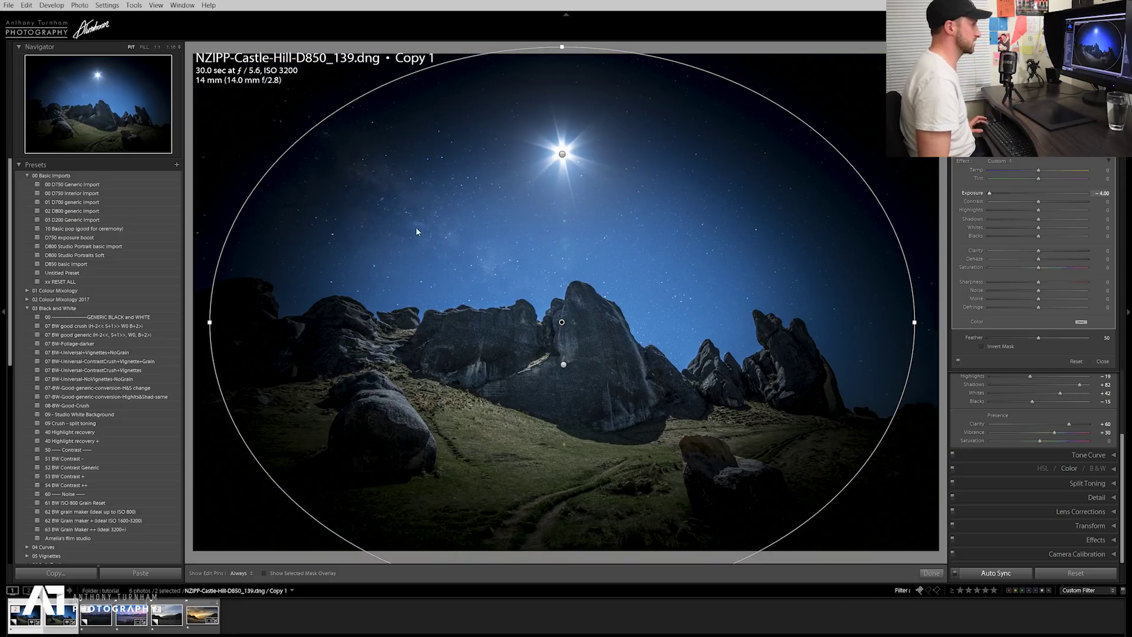
Shift the vignette radial filter slightly up, widen it to the photo's side edges, and set exposure to -0.60 and feather to 72.
drag(549, 322, 495, 336)
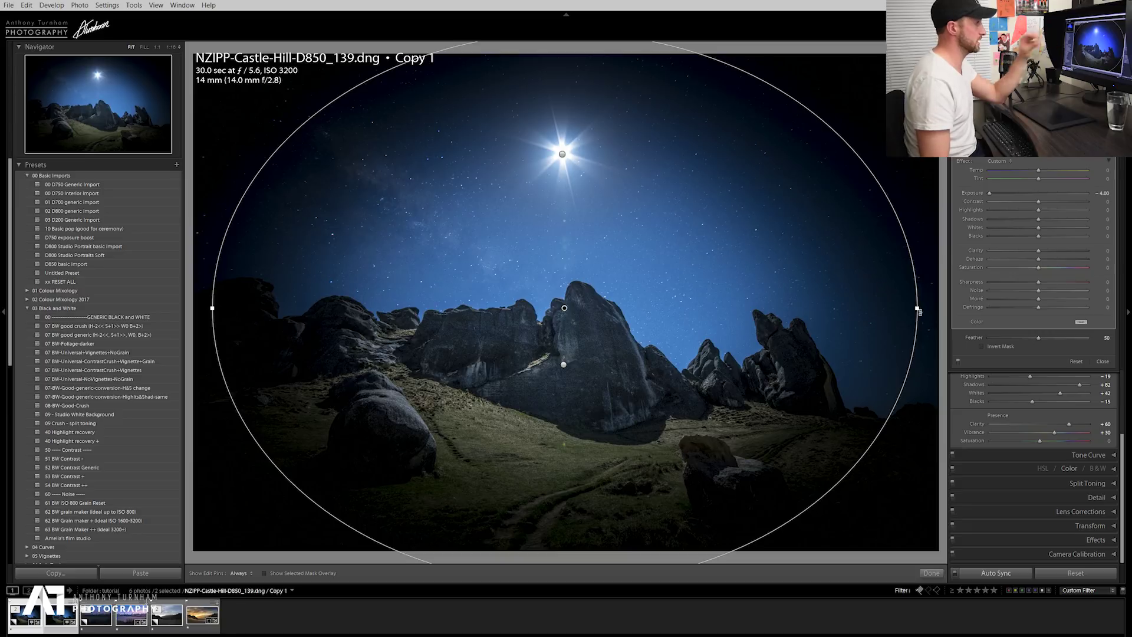
key(shift)
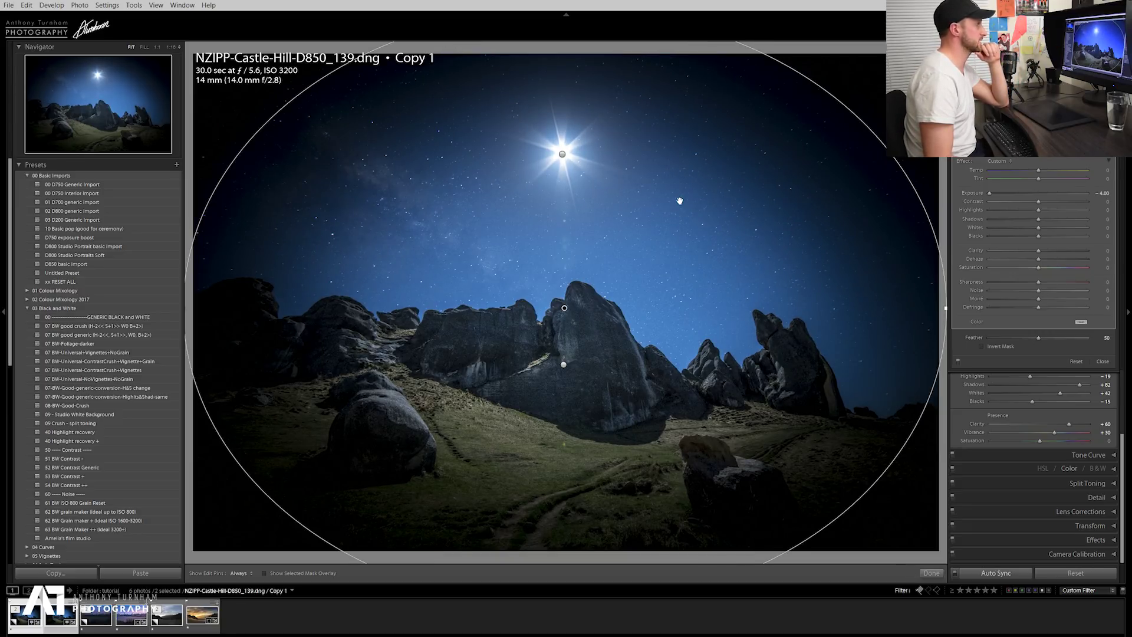
drag(989, 194, 1031, 200)
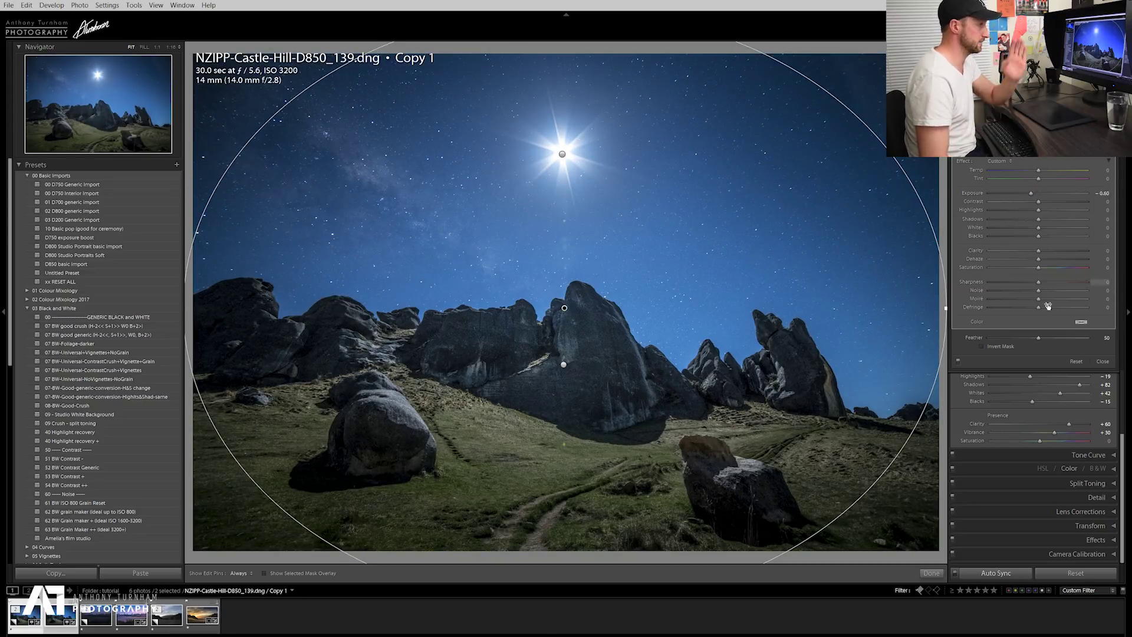
click(1060, 338)
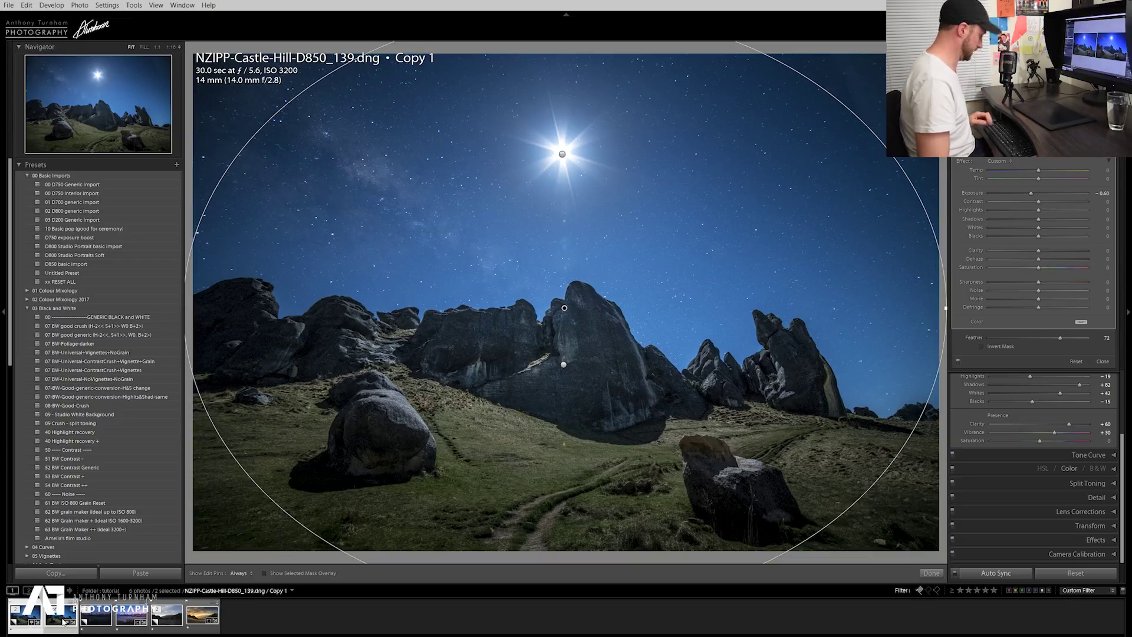
Compare the two selected Castle Hill versions side by side, and return to developing NZIPP-Castle-Hill-D850_139.dng Copy 1.
key(e)
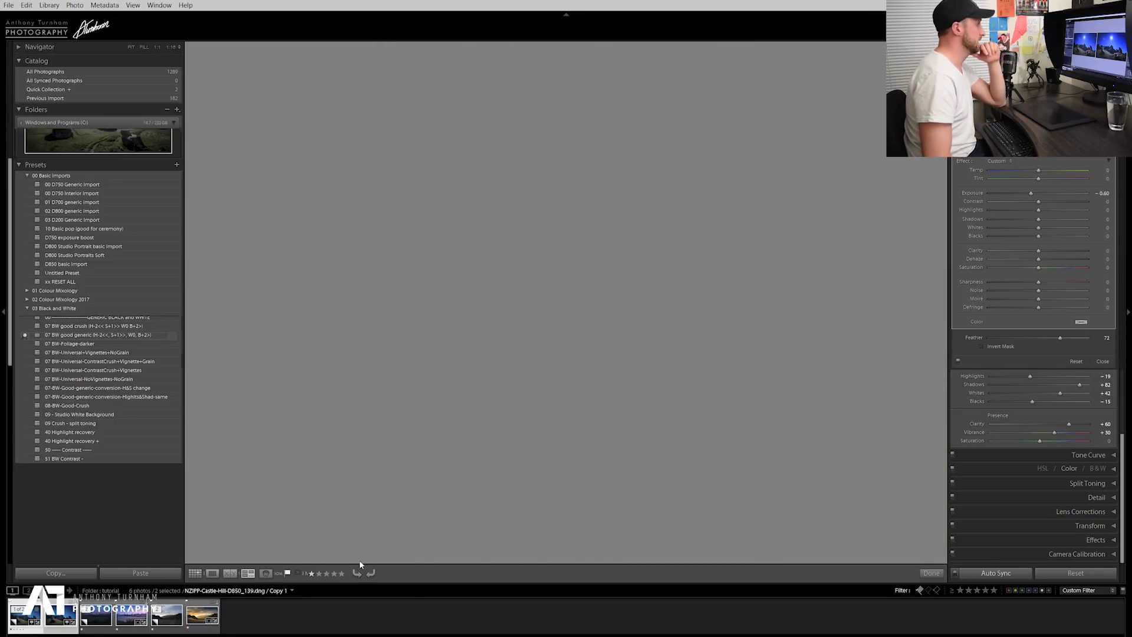
key(n)
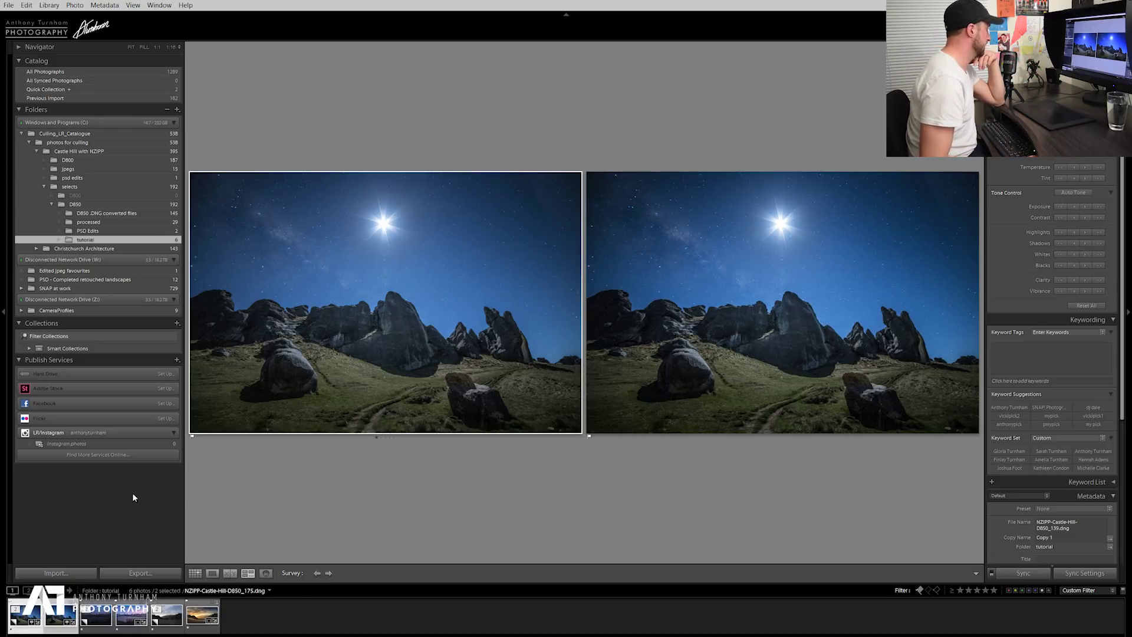
key(e)
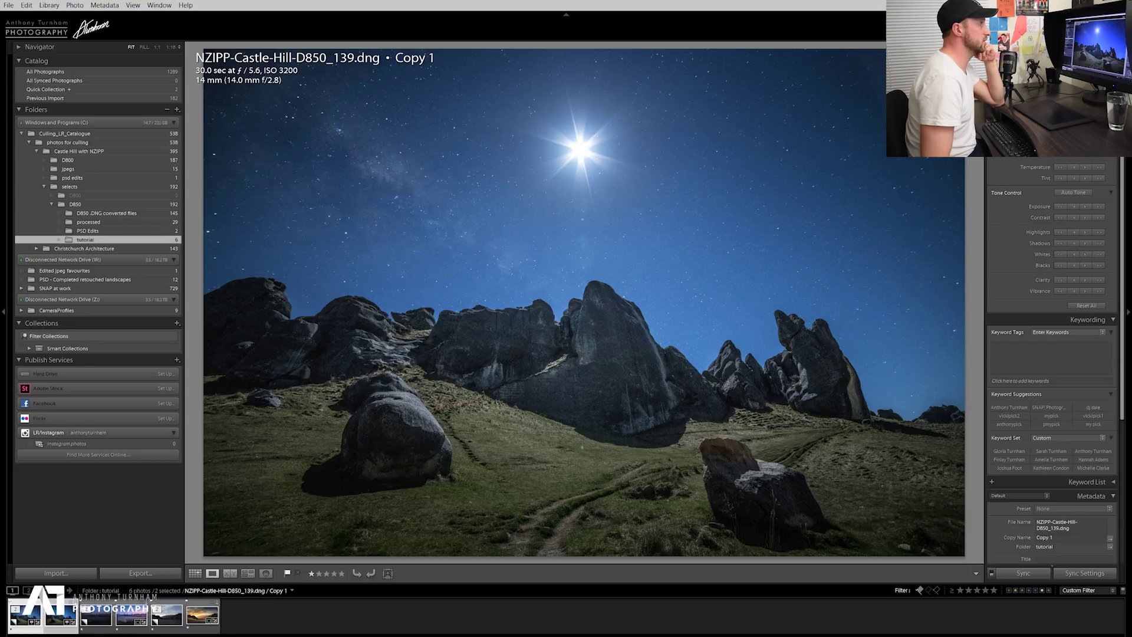
key(d)
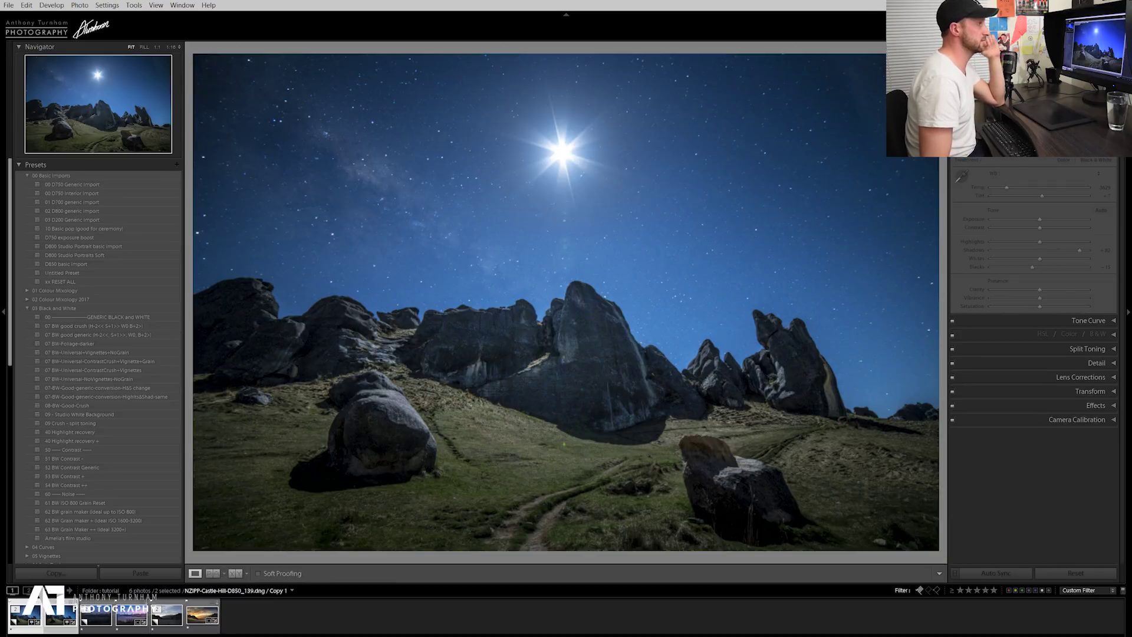
Draw a radial filter over the Milky Way in the upper-left sky, check its mask, then flatten and rotate it along the galaxy's diagonal.
key(shift+m)
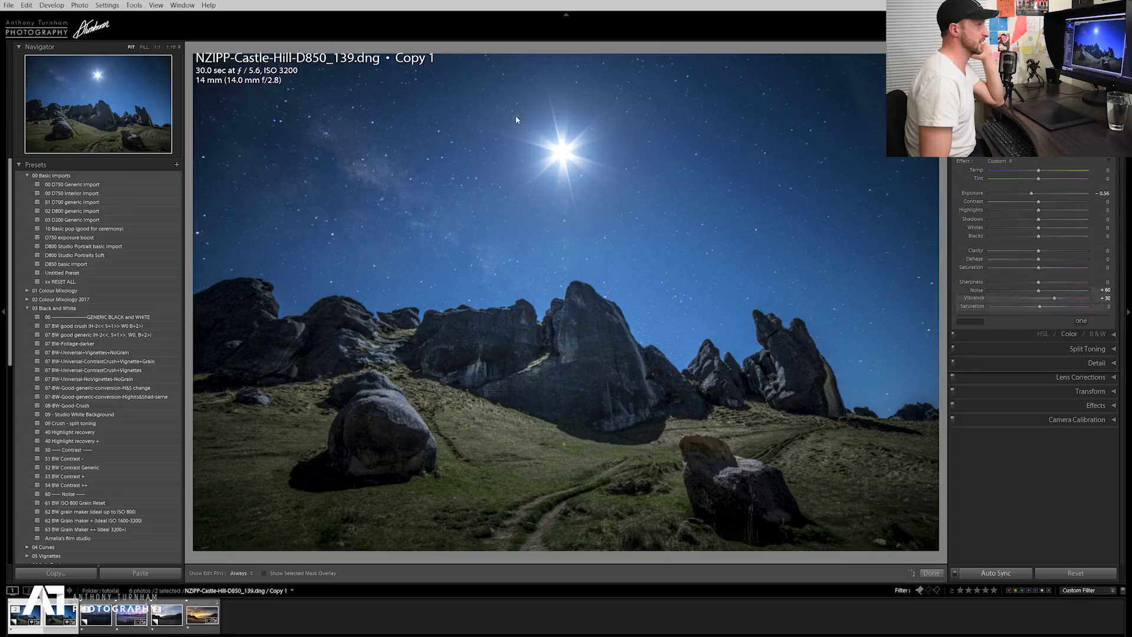
drag(275, 105, 582, 358)
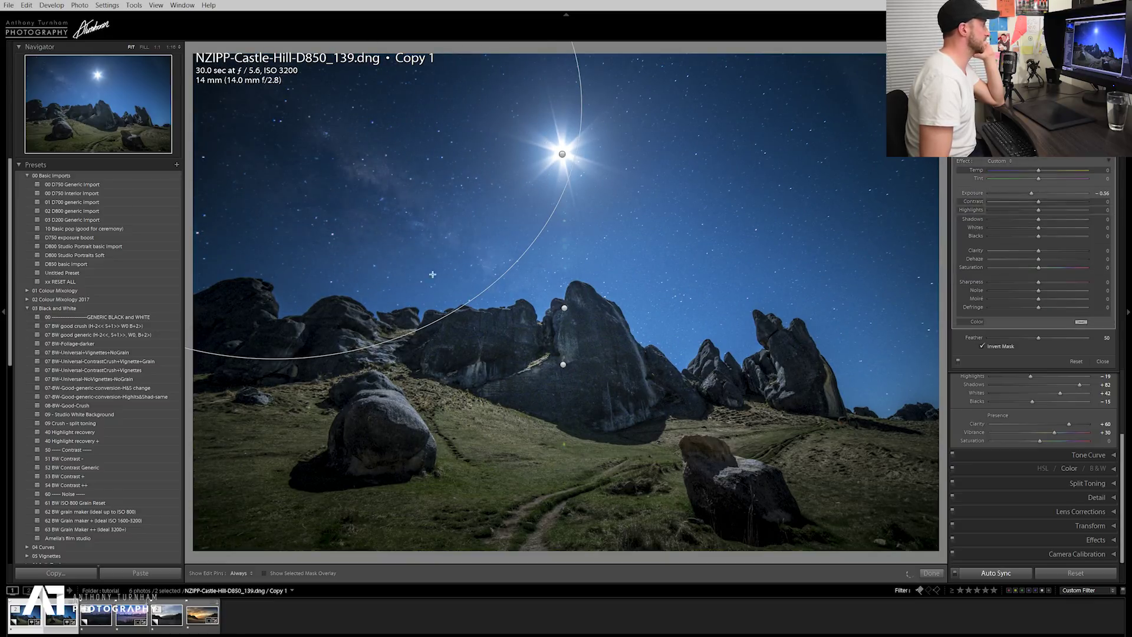
drag(304, 111, 321, 132)
key(o)
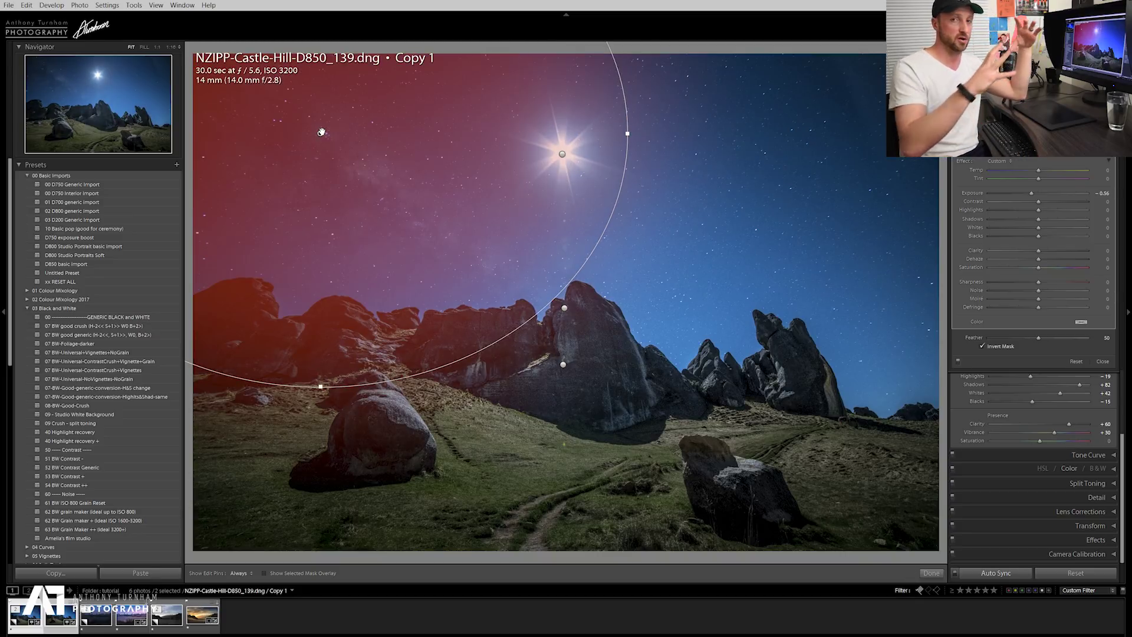
key(o)
drag(322, 387, 330, 236)
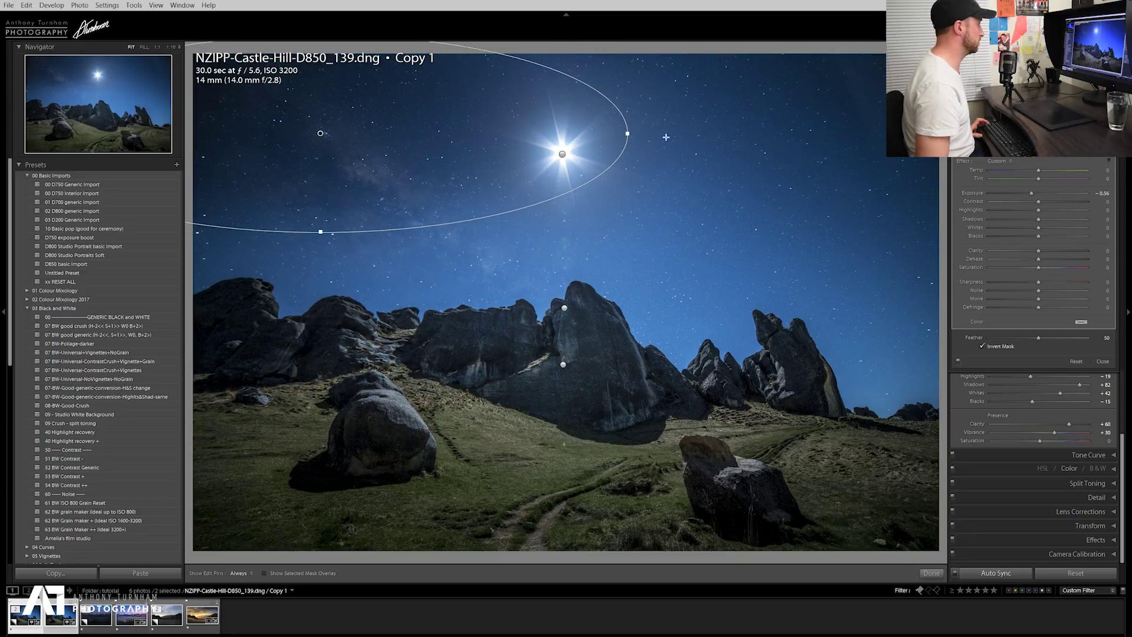
drag(638, 129, 567, 313)
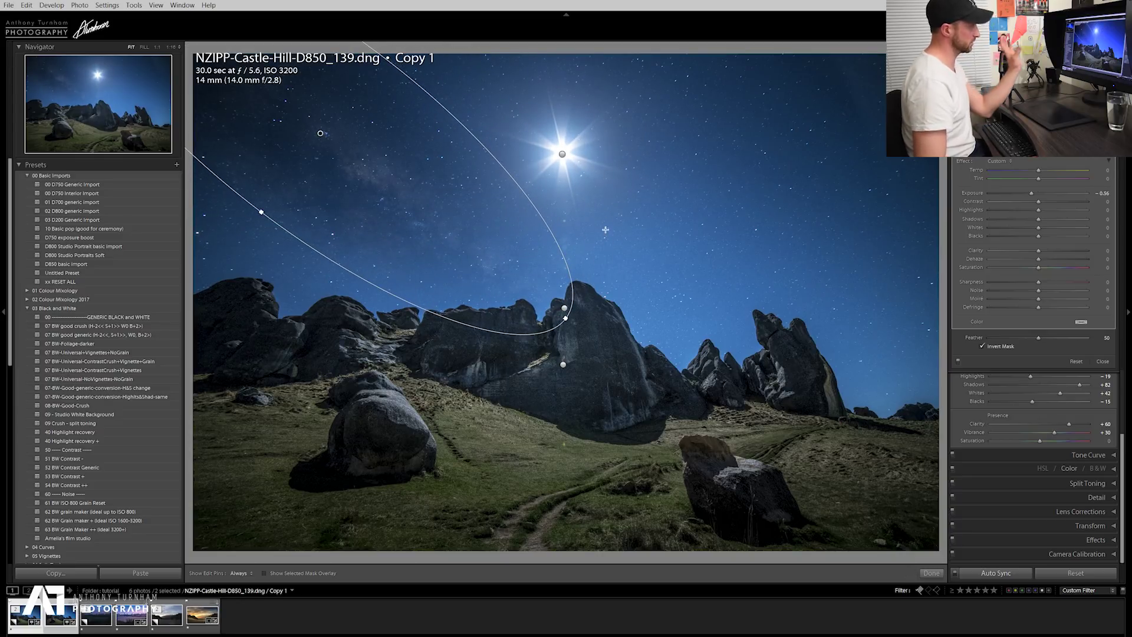
Reset the Milky Way filter's exposure to 0, set its clarity to 100 and widen the ellipse slightly.
double_click(1031, 193)
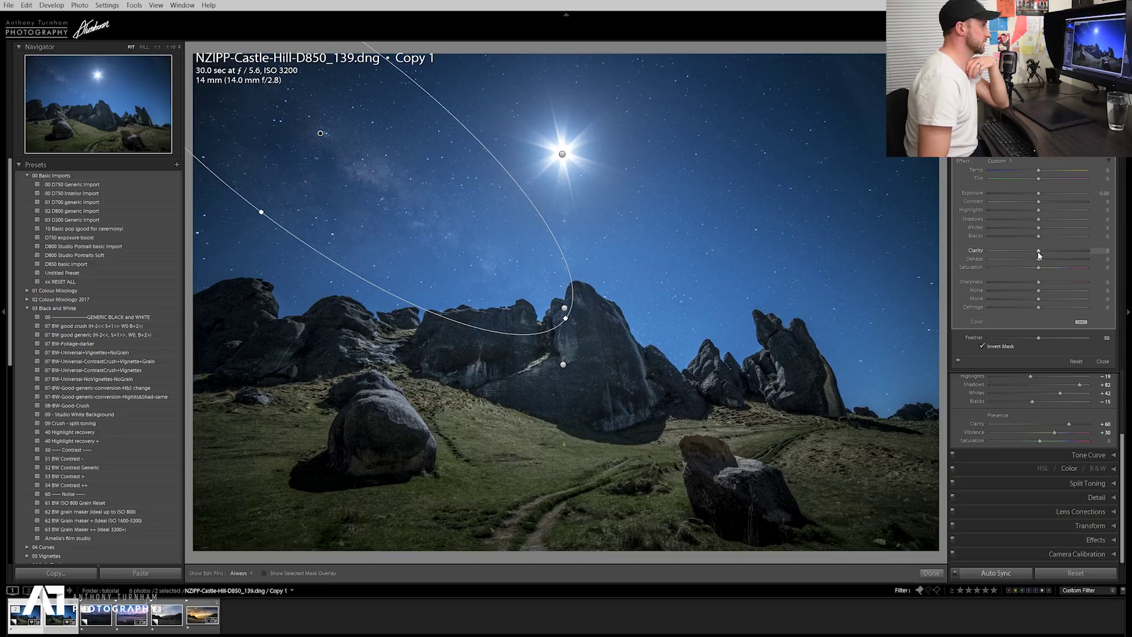
drag(1039, 255, 1102, 250)
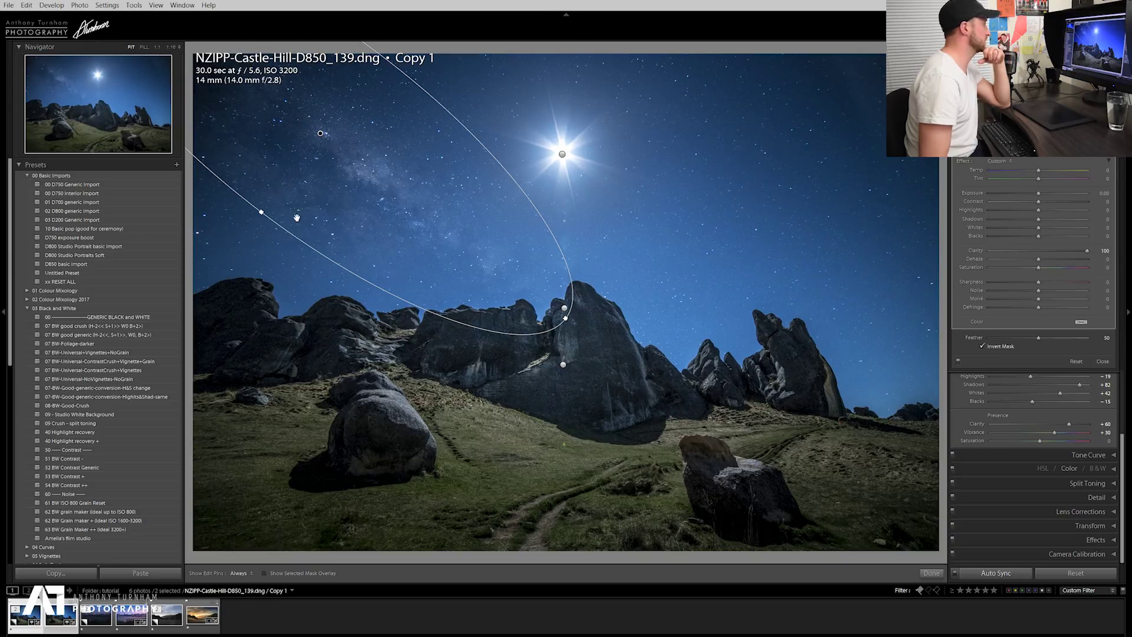
drag(260, 214, 254, 222)
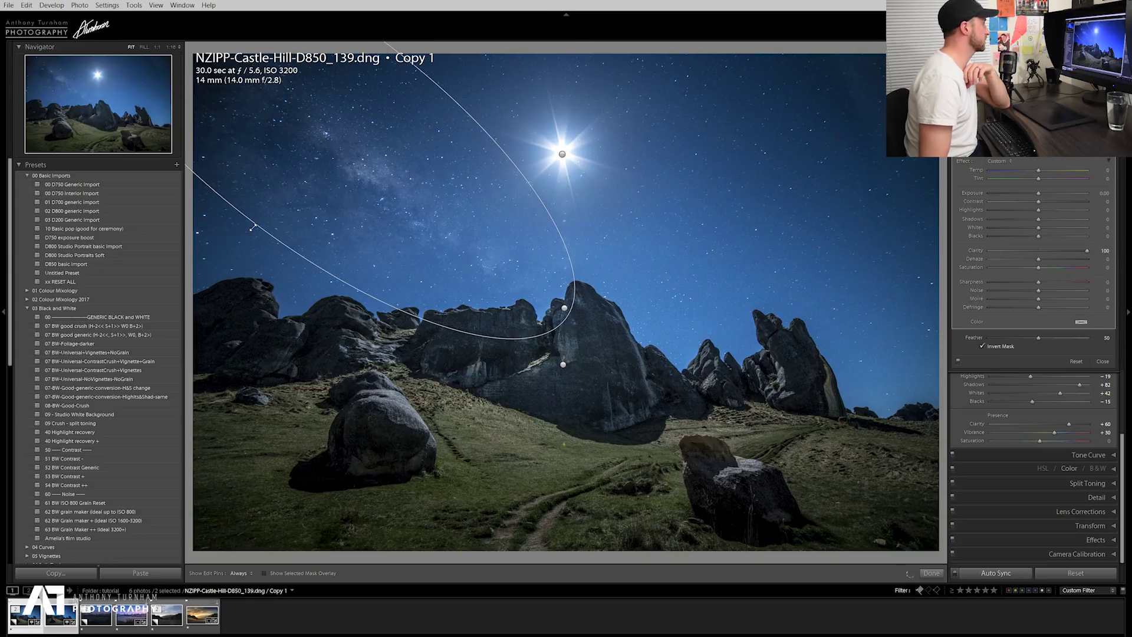
Try warming the Milky Way filter with temperature and tint, and reset both to 0.
click(1056, 170)
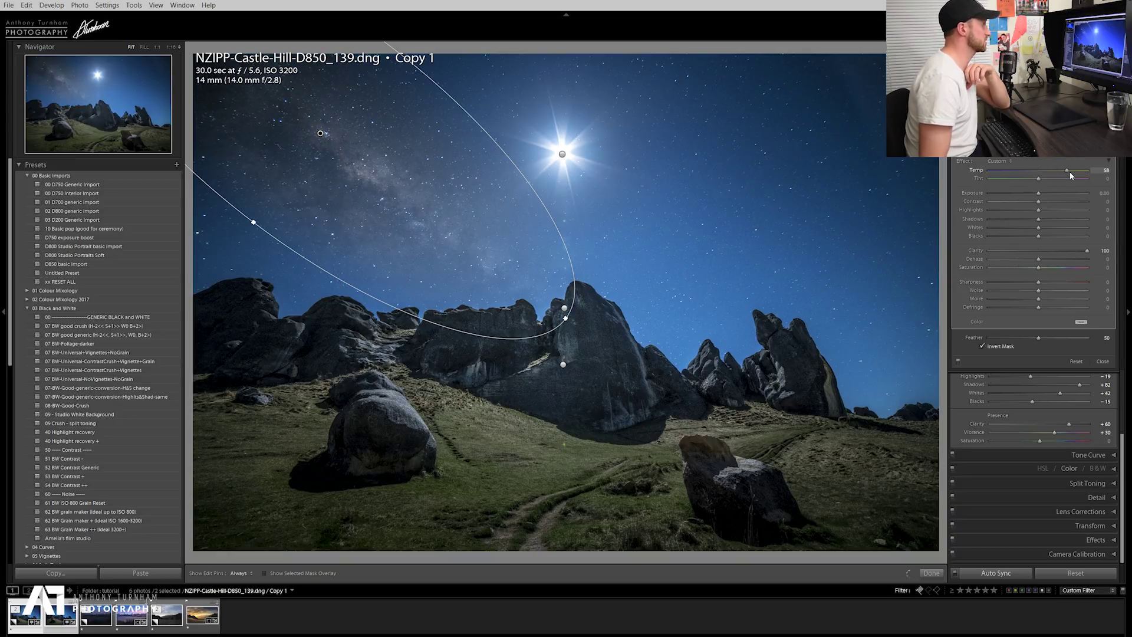
drag(1087, 174, 1070, 176)
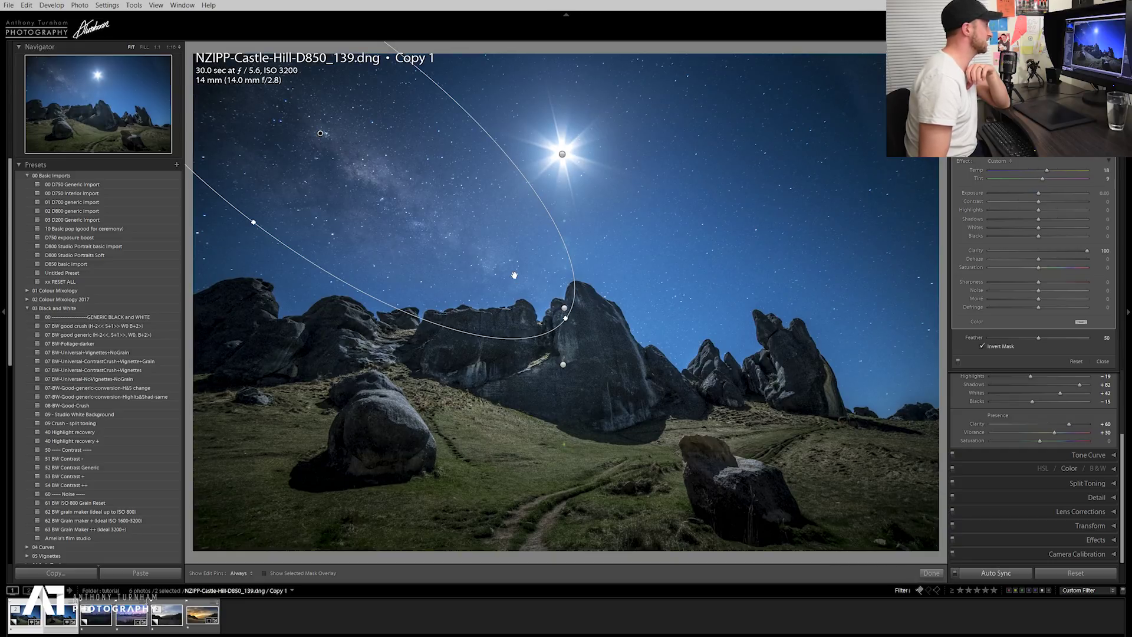
double_click(1048, 170)
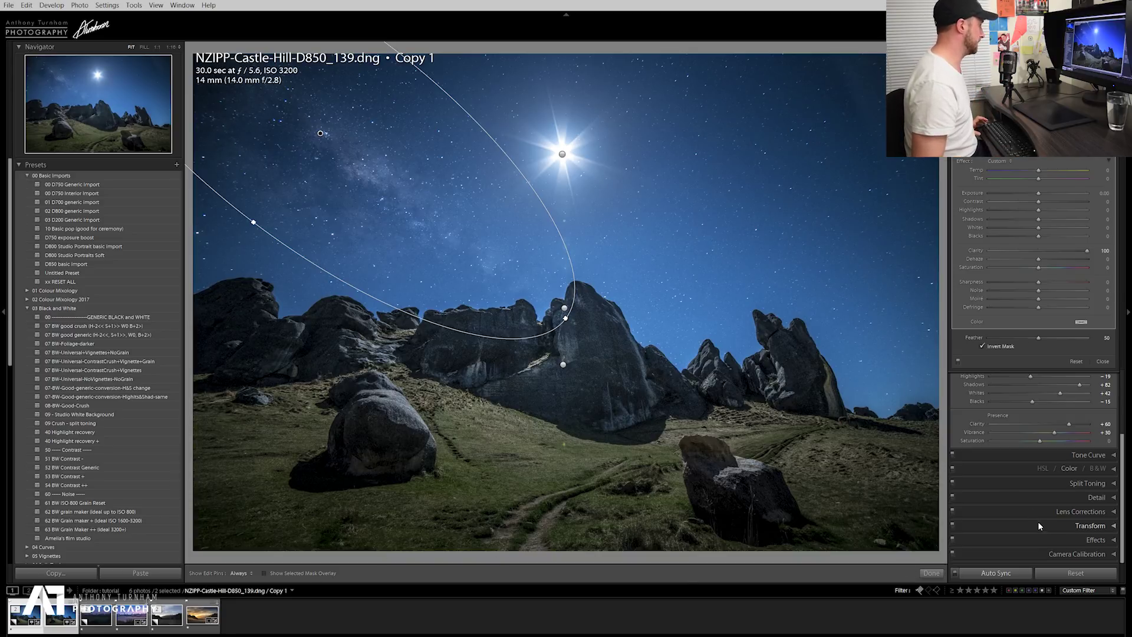
Select only the moonlit Copy 1, reset all its develop settings to view the original look, and undo the reset.
key(ctrl+d)
click(39, 617)
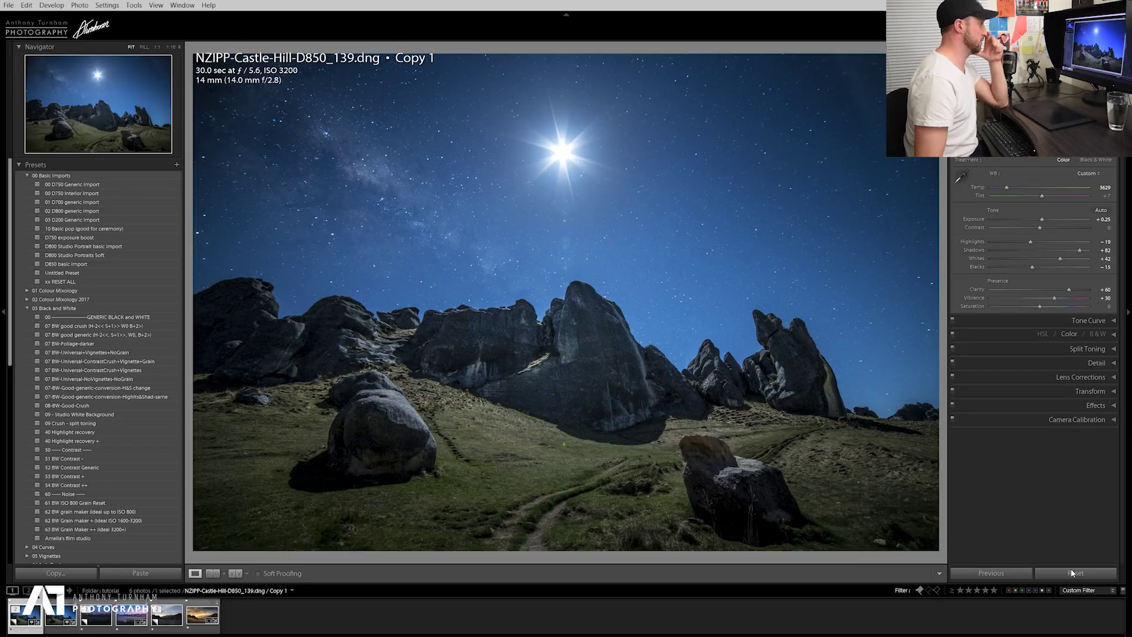
click(1073, 572)
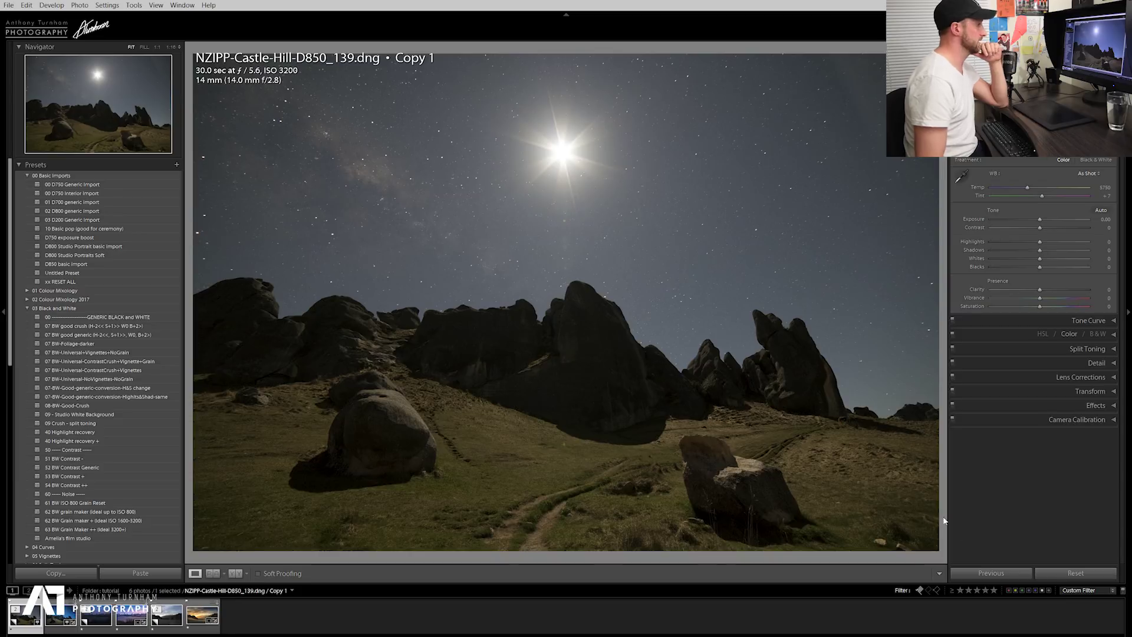
key(ctrl+z)
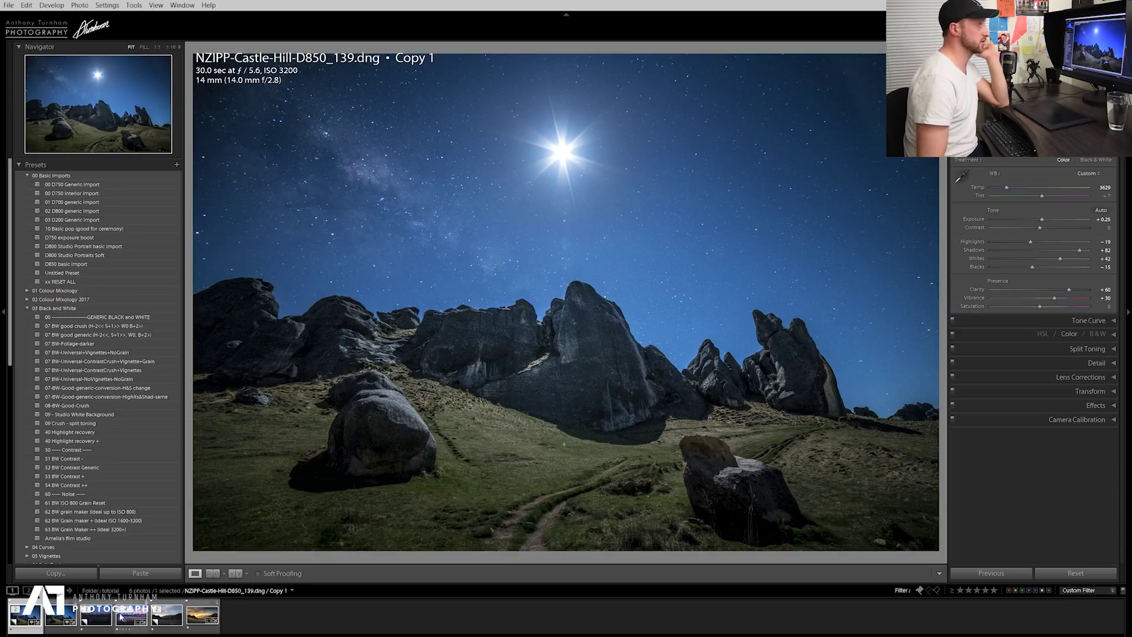
View the edited version of the snowy mountain lake photo, and open its unedited NZIPP-Castle-Hill-D850_156.dng Copy 1 for developing.
click(101, 624)
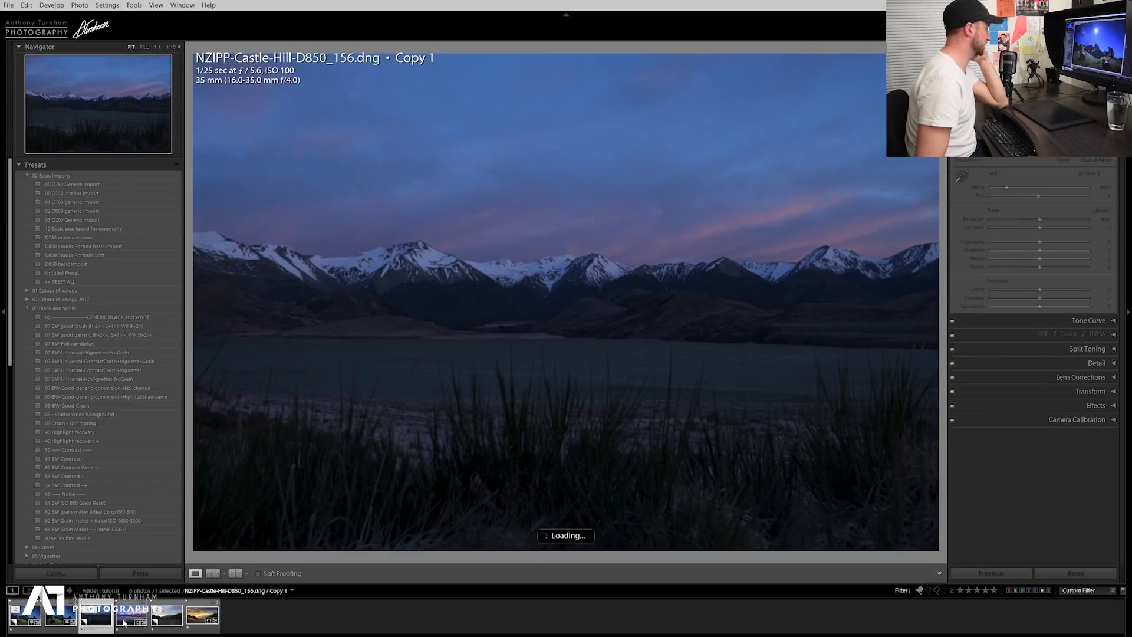
click(133, 625)
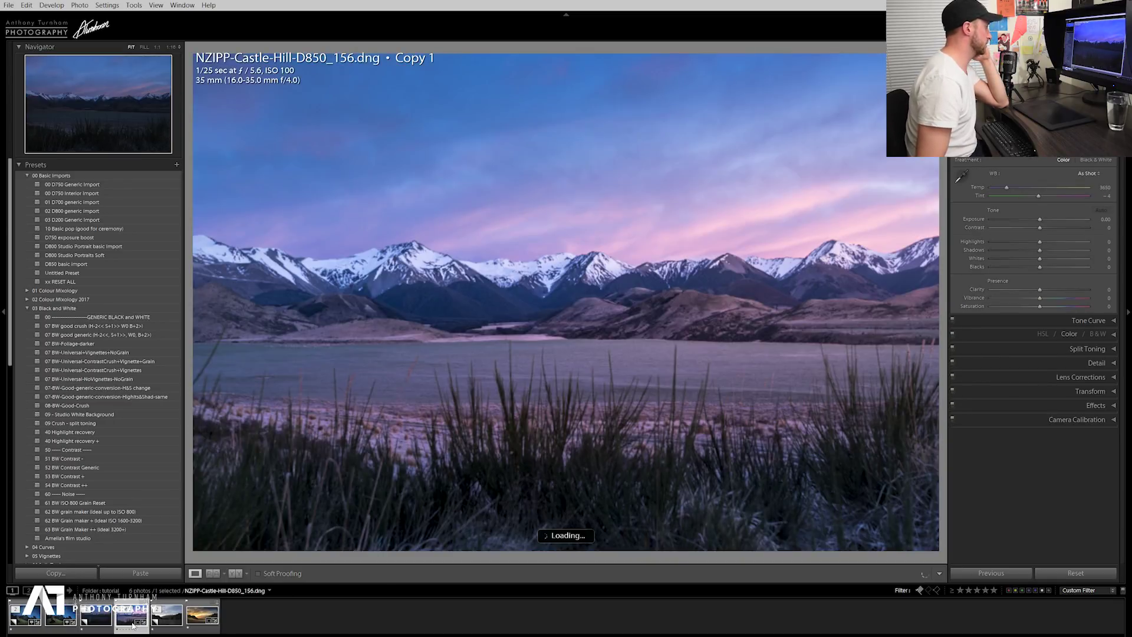
click(97, 624)
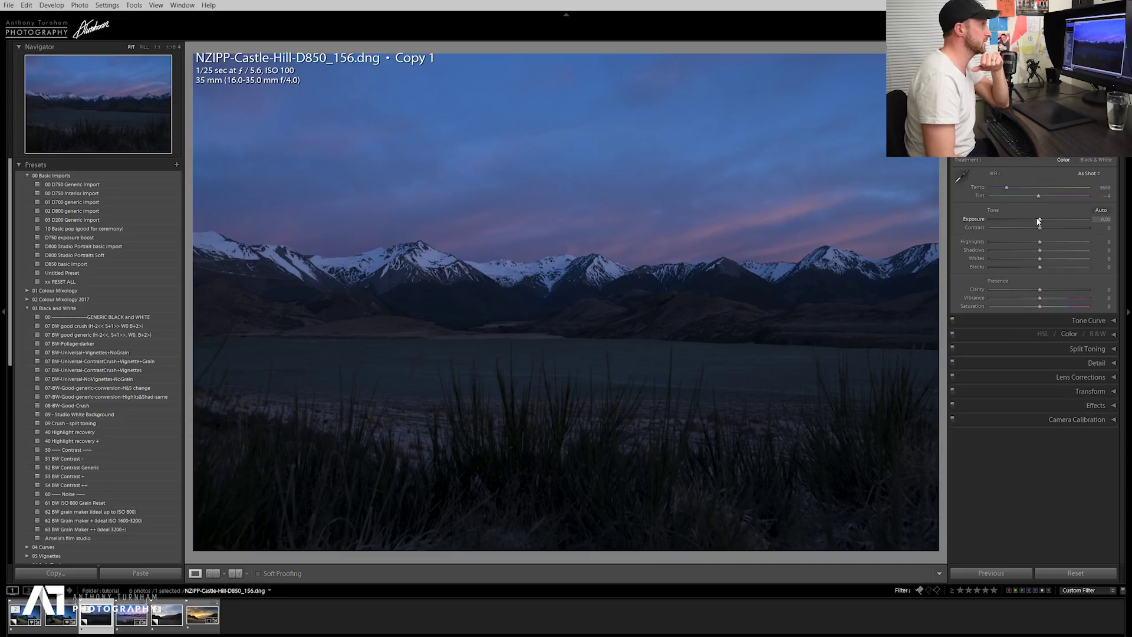
Try brightening the lake photo to an exposure of +1.87, and reset the exposure to 0.
drag(1039, 220, 1061, 225)
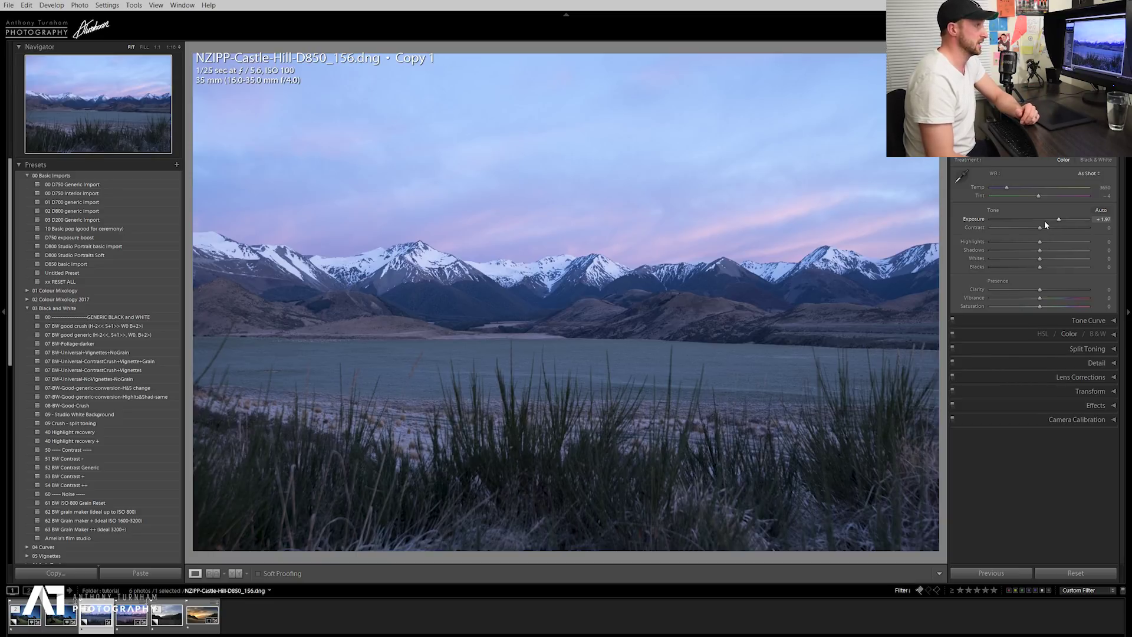
double_click(1058, 219)
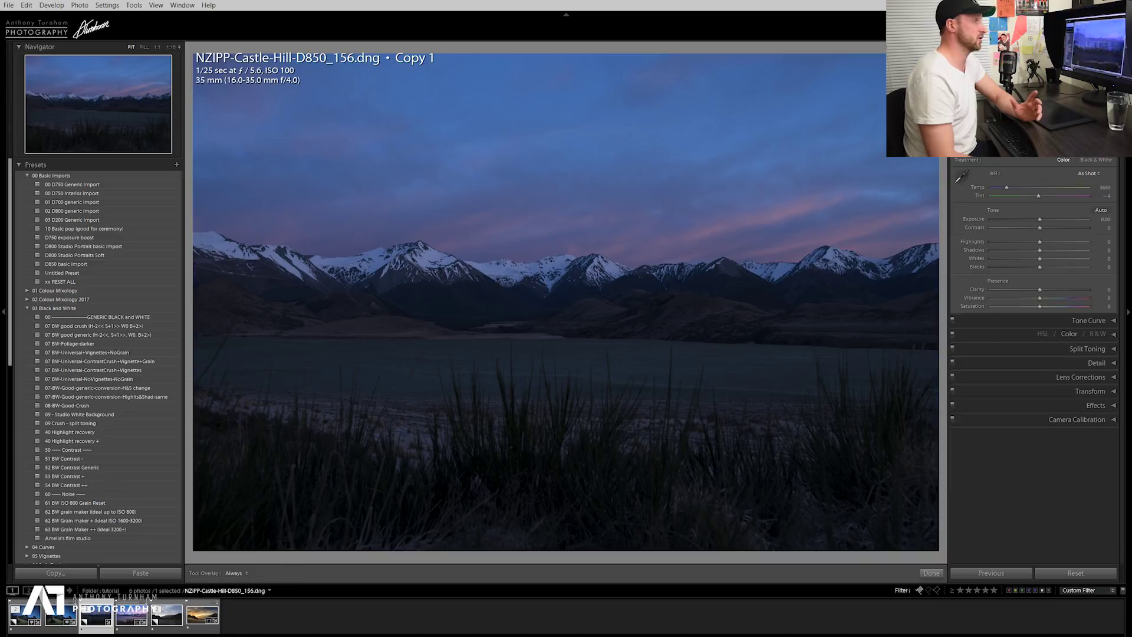
Straighten the lake photo with a very slight counter-clockwise crop rotation.
key(r)
drag(955, 65, 956, 58)
key(Return)
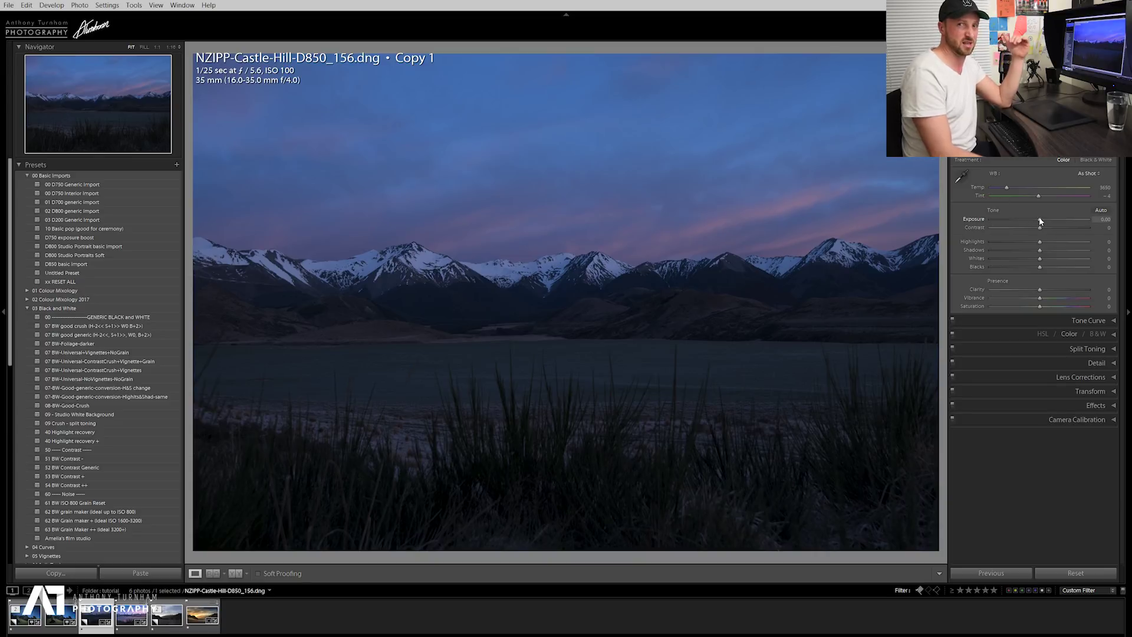
Set the lake photo's exposure to +1.24, test extreme high and low contrast, and set the contrast to +11.
drag(1040, 219, 1054, 219)
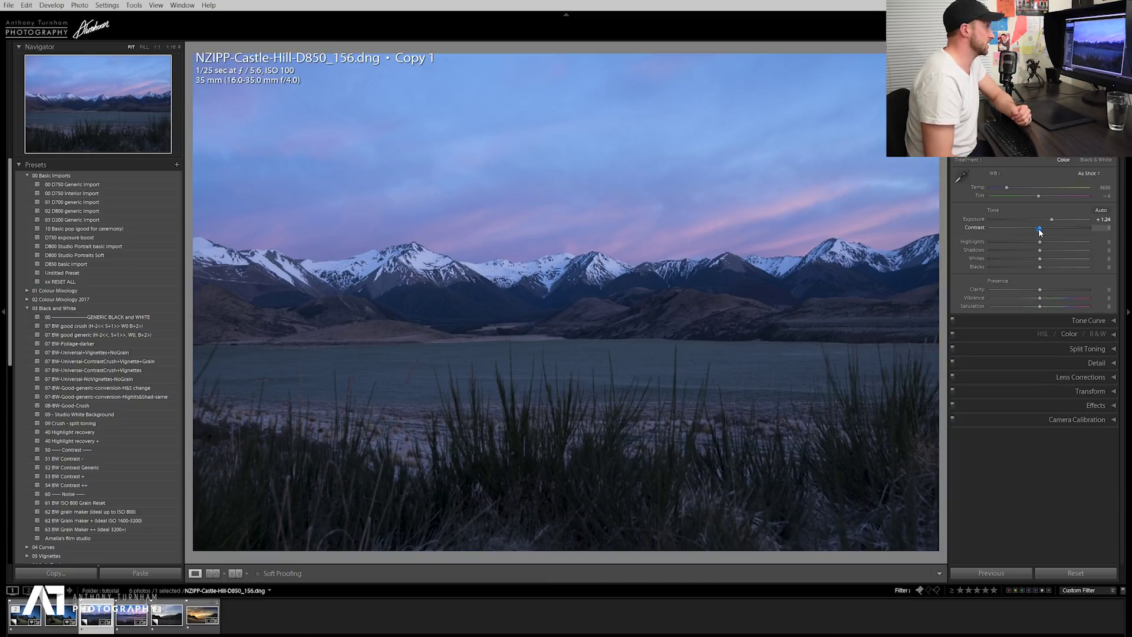
drag(1050, 228, 1114, 240)
key(backslash)
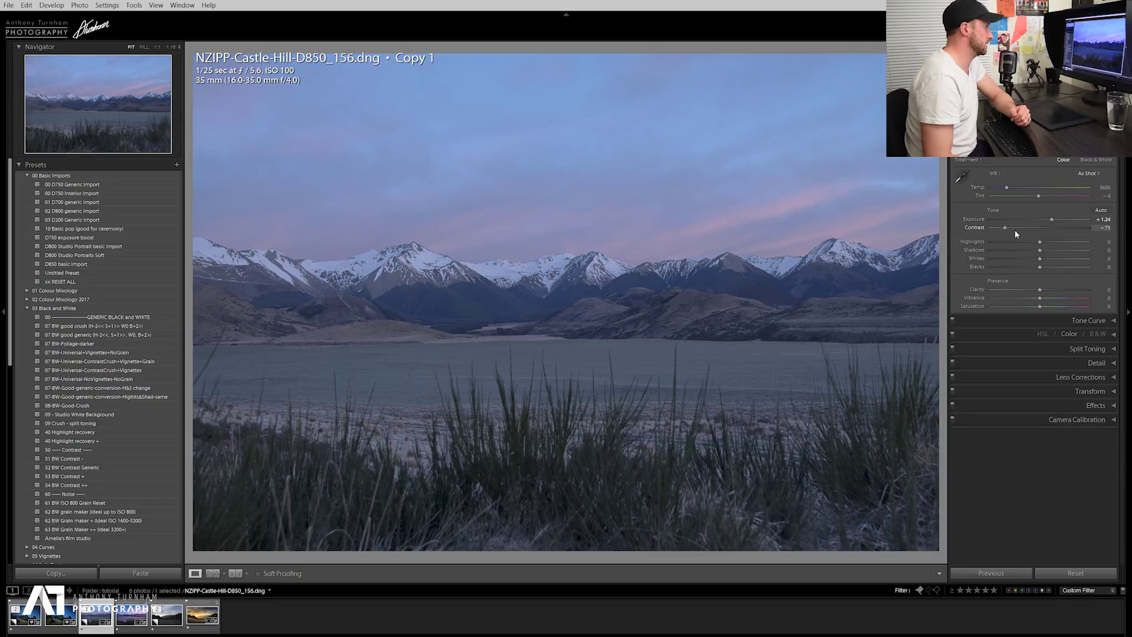
key(backslash)
drag(1089, 228, 1052, 239)
double_click(1049, 229)
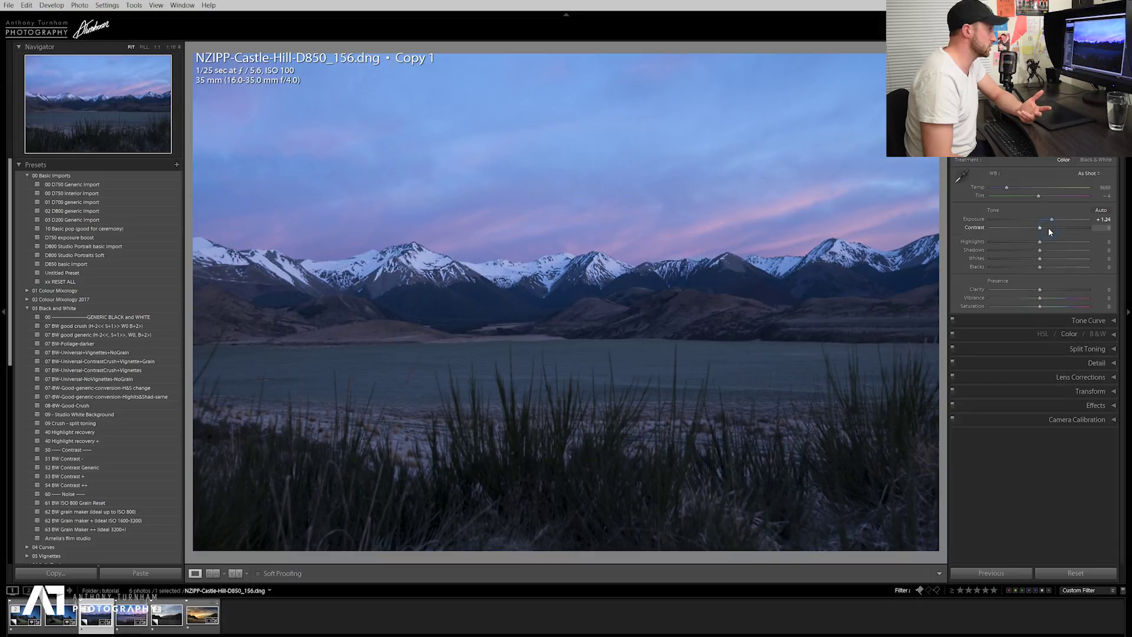
drag(1044, 232, 1046, 230)
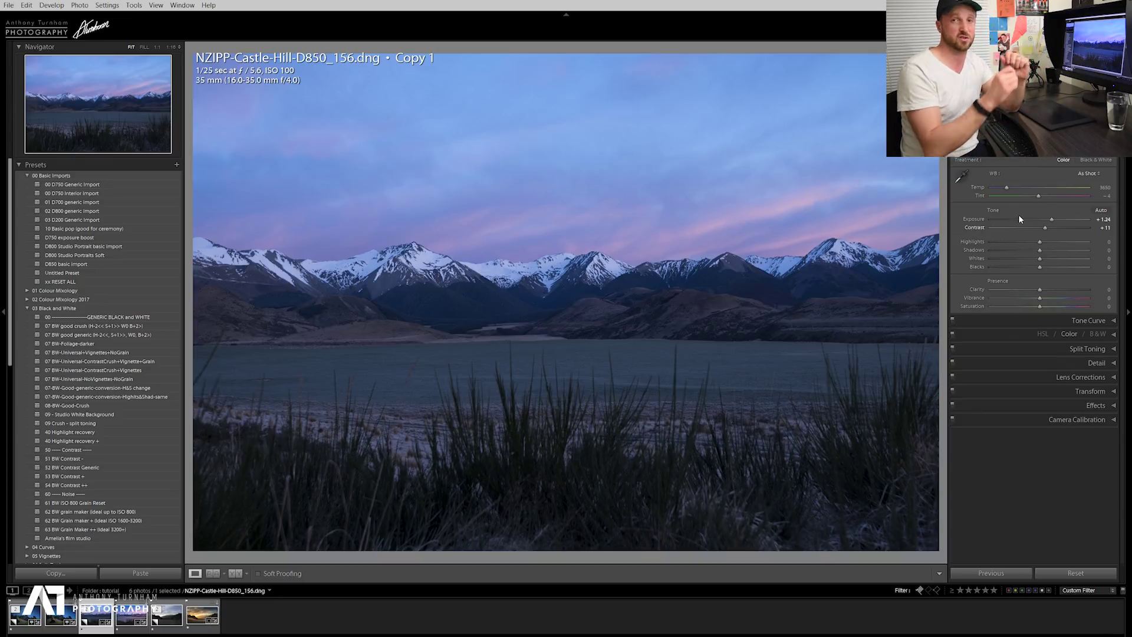
Set the lake photo's highlights to -42, shadows to +48, whites to +40 and blacks to -19.
drag(1039, 243, 1024, 243)
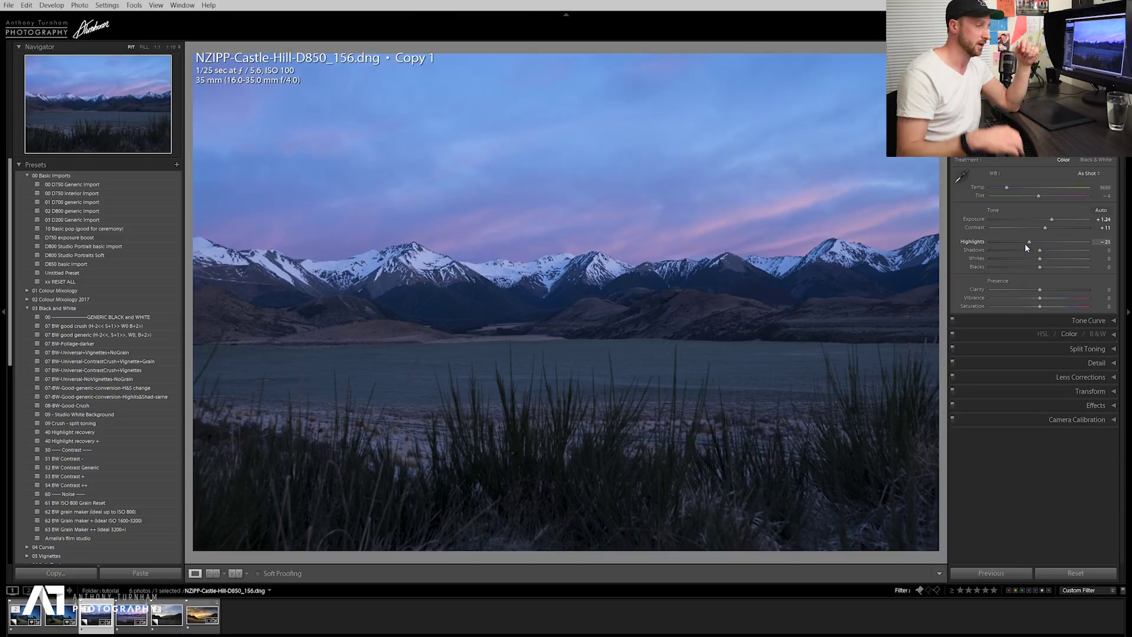
mouse_move(1039, 250)
mouse_down()
mouse_move(1056, 259)
mouse_move(1032, 267)
mouse_up()
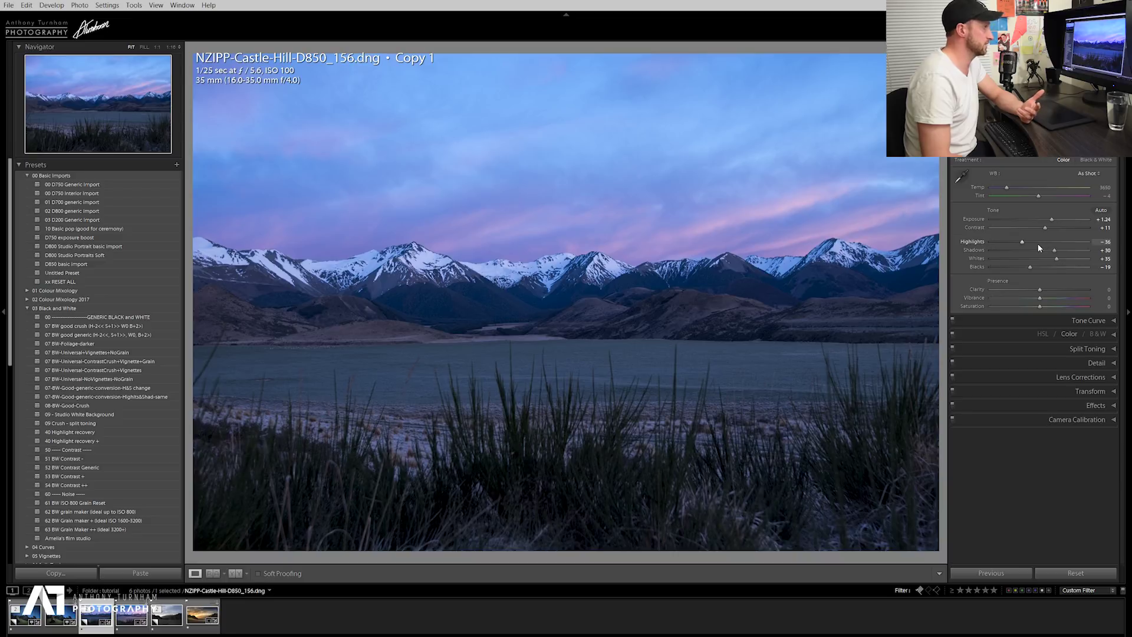
drag(1023, 241, 1068, 252)
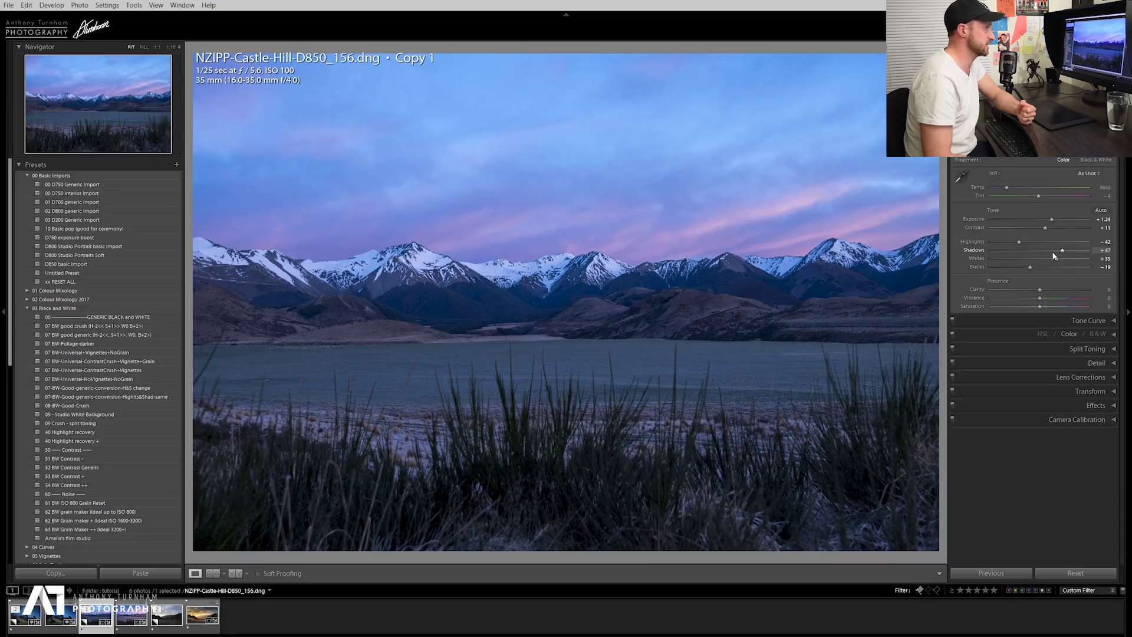
drag(1060, 251, 1062, 250)
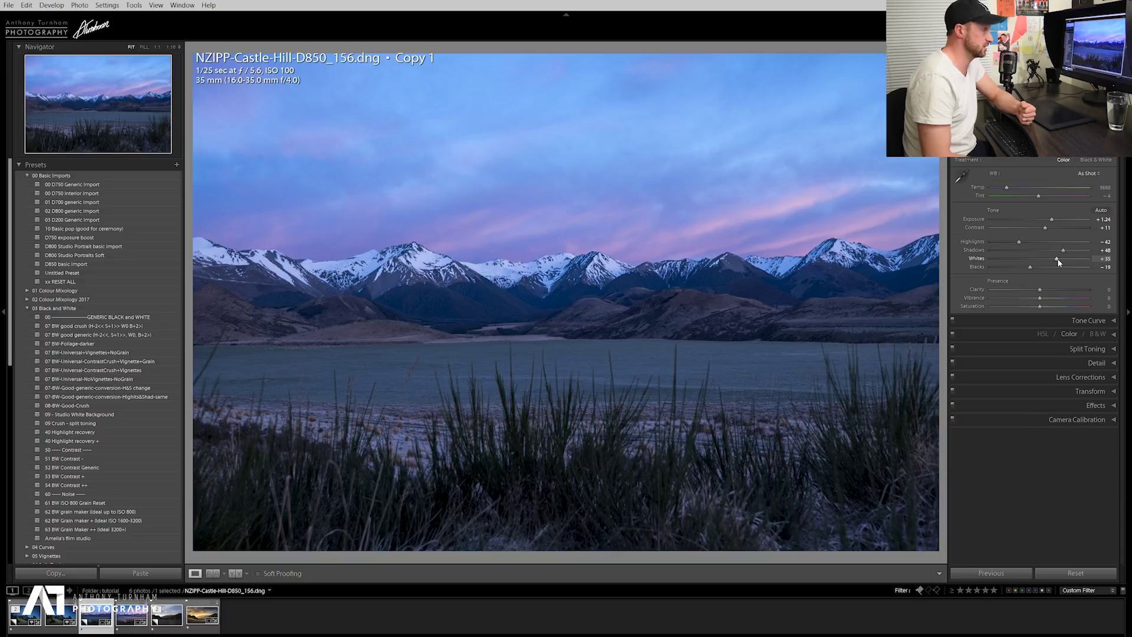
drag(1059, 262, 1062, 262)
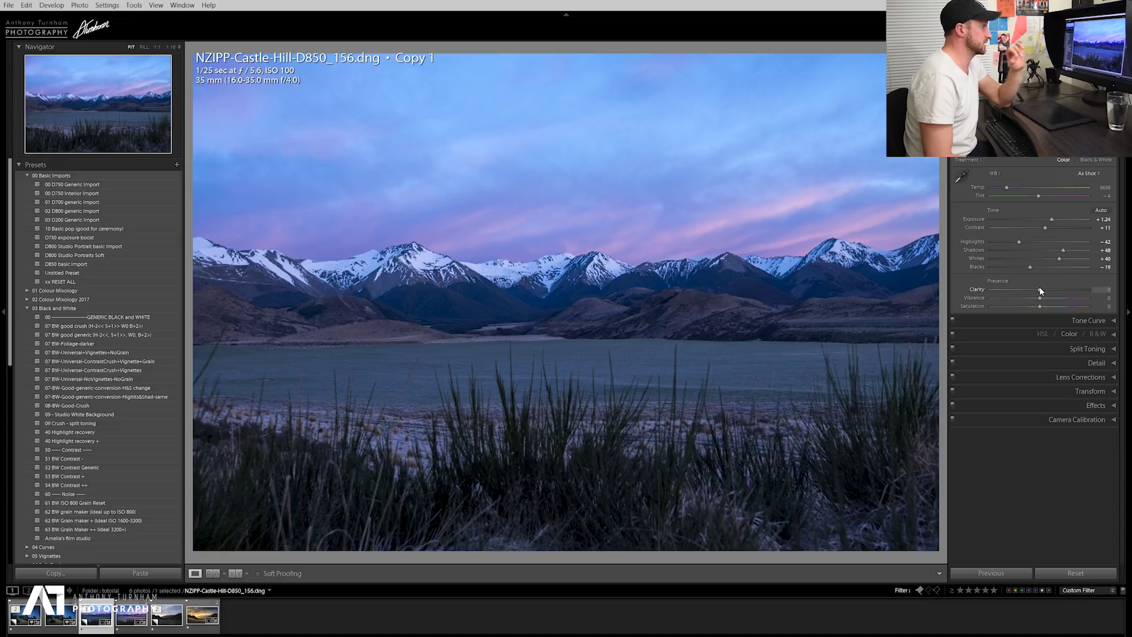
Test the lake photo's clarity at +100, set it to +26, and raise the vibrance to +29.
mouse_move(1042, 290)
mouse_down()
mouse_move(1089, 299)
mouse_move(1049, 297)
mouse_up()
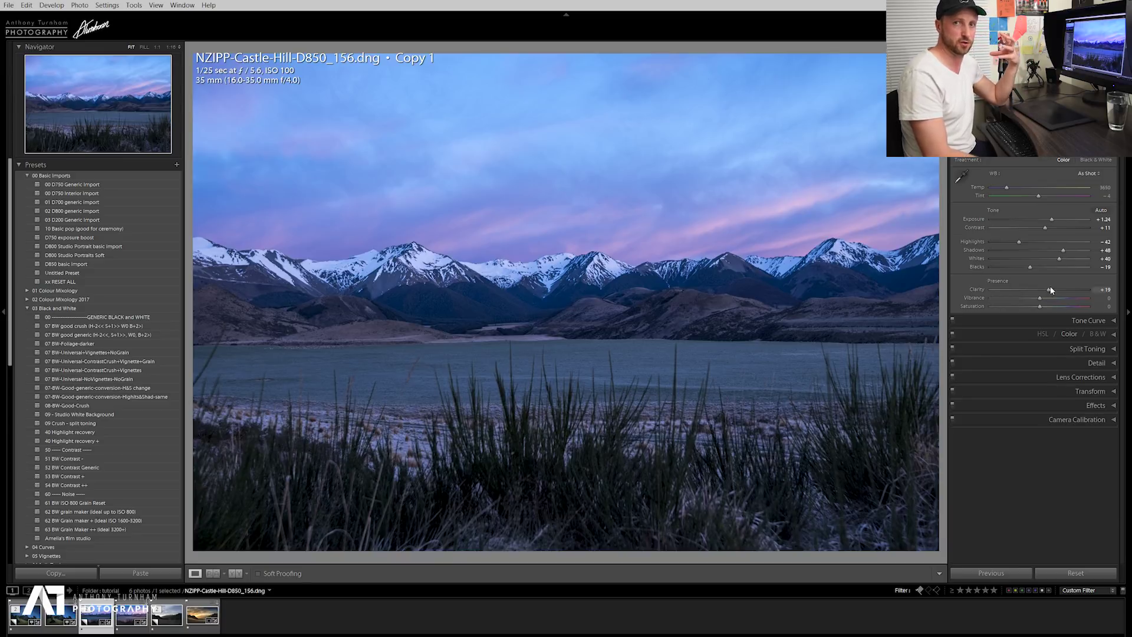
drag(1049, 293, 1091, 291)
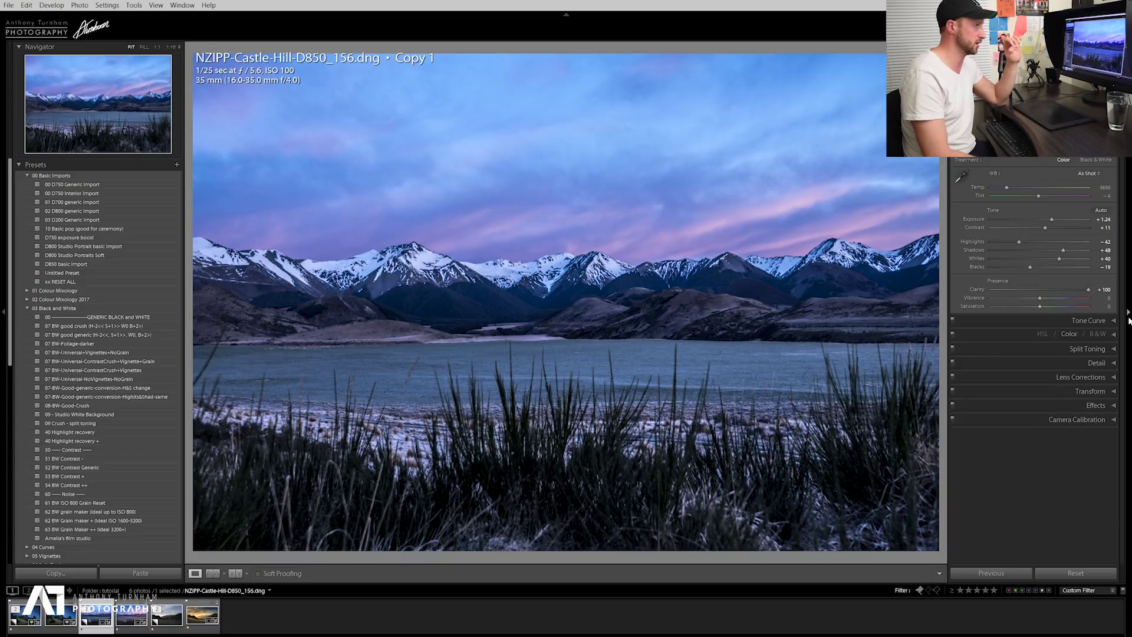
click(1047, 291)
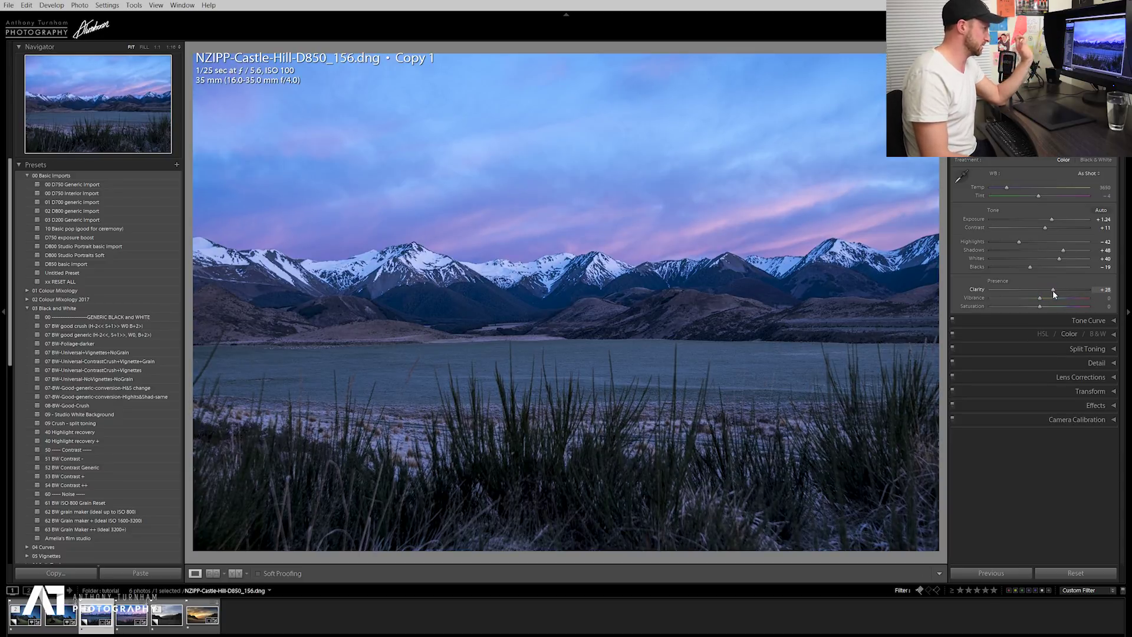
drag(1052, 290, 1052, 291)
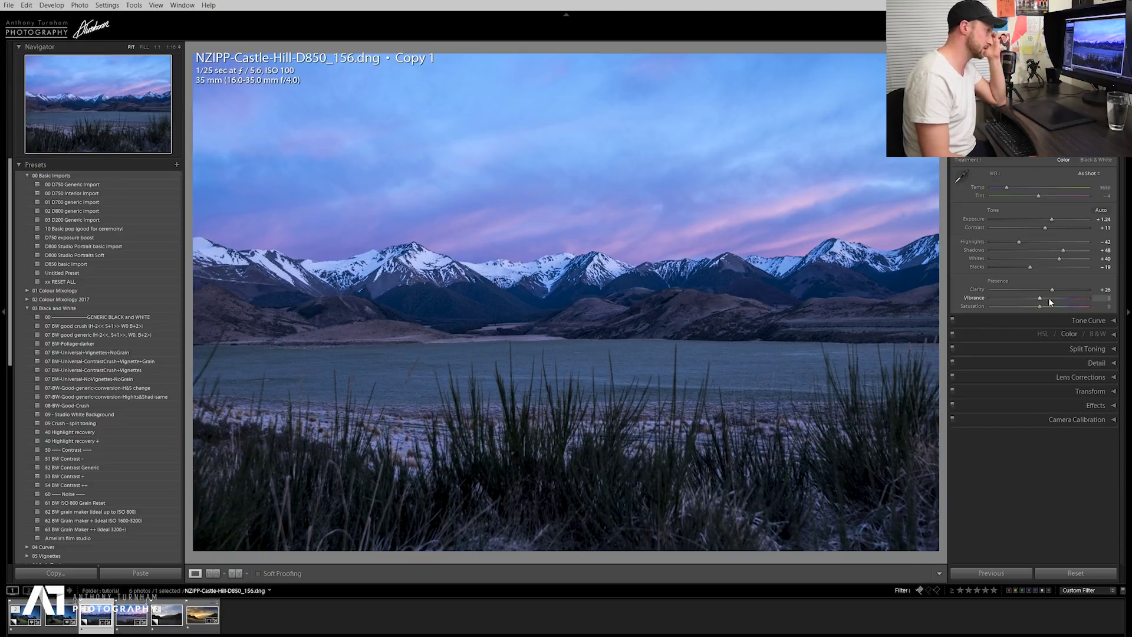
click(1048, 299)
mouse_move(1053, 298)
mouse_down()
mouse_move(1066, 297)
mouse_move(1053, 298)
mouse_up()
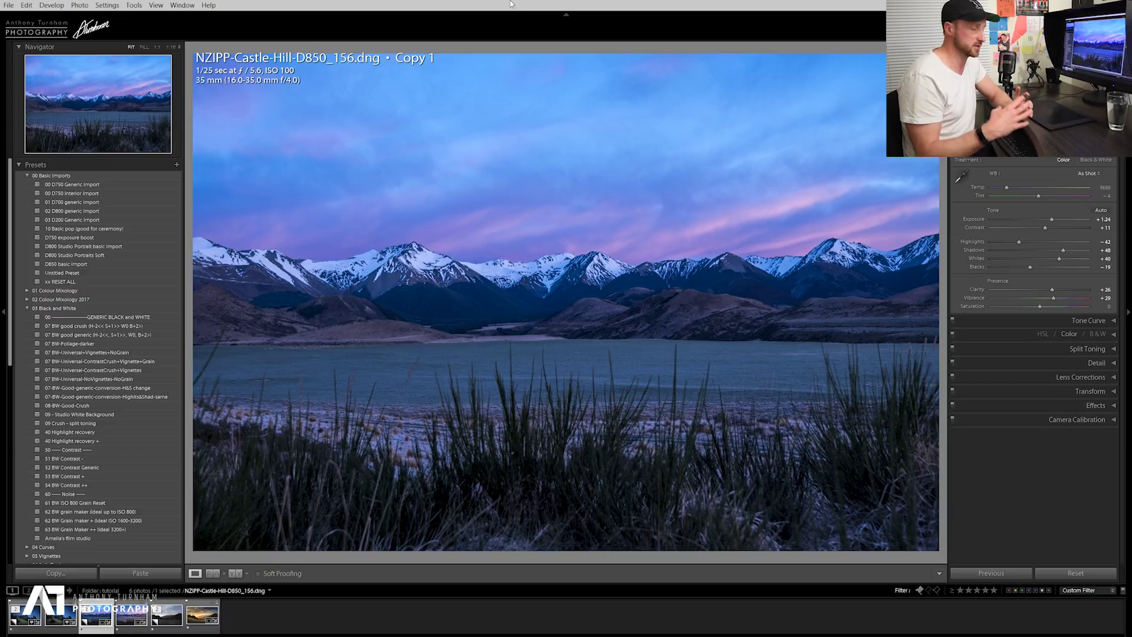
Add a large radial filter centred on the sky's right edge with exposure 0.81, highlights -30, temp 100 and tint 100.
key(shift+m)
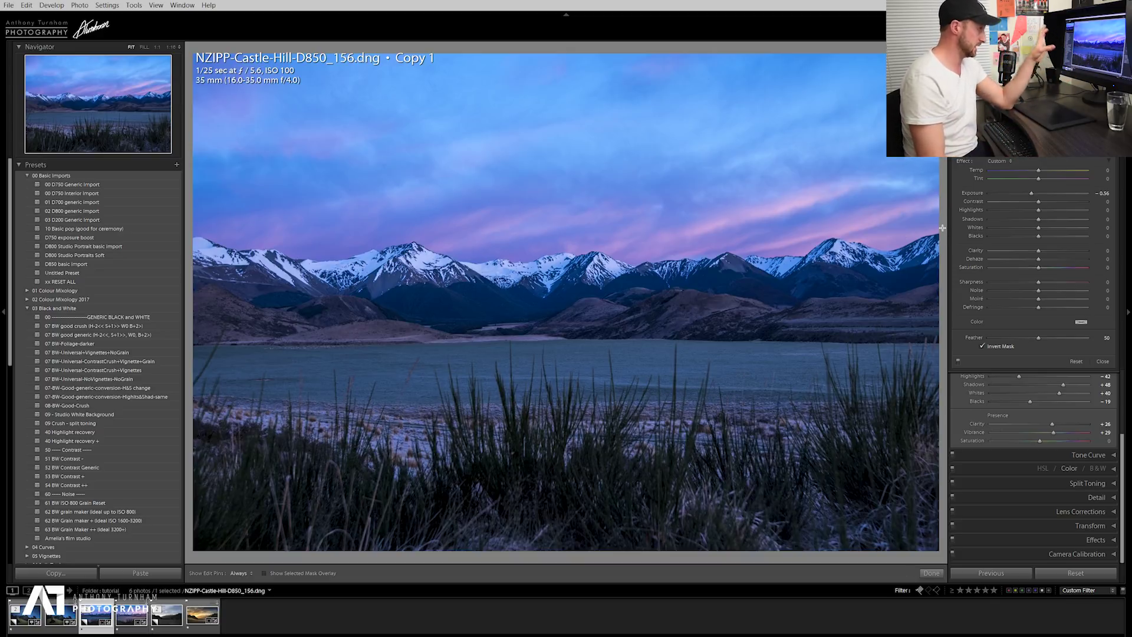
drag(933, 228, 303, 4)
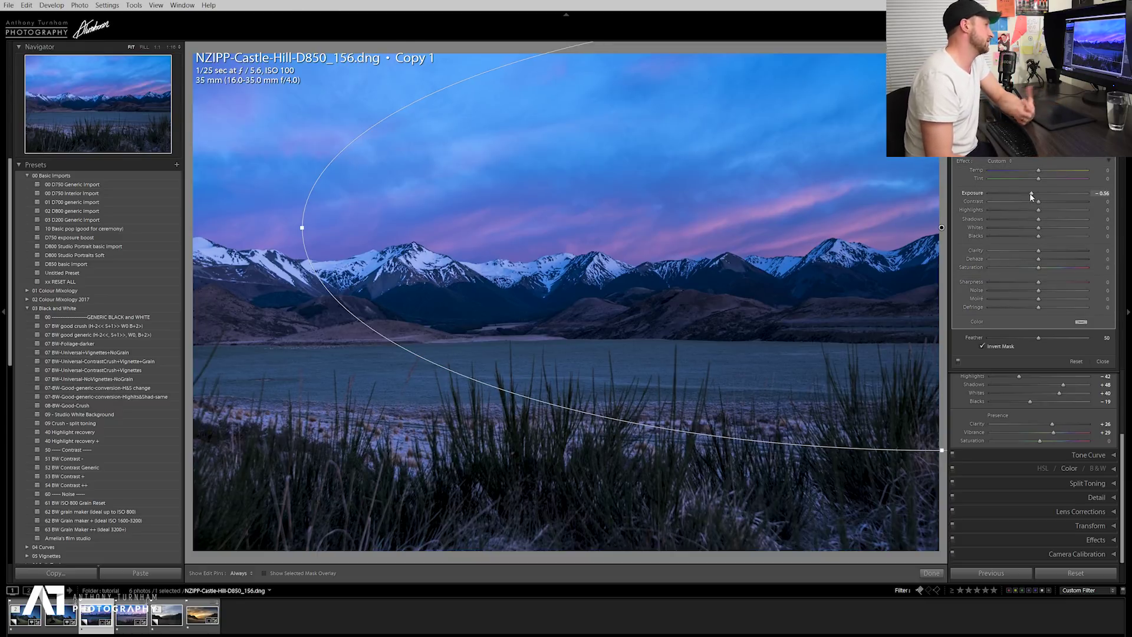
drag(1029, 192, 1047, 194)
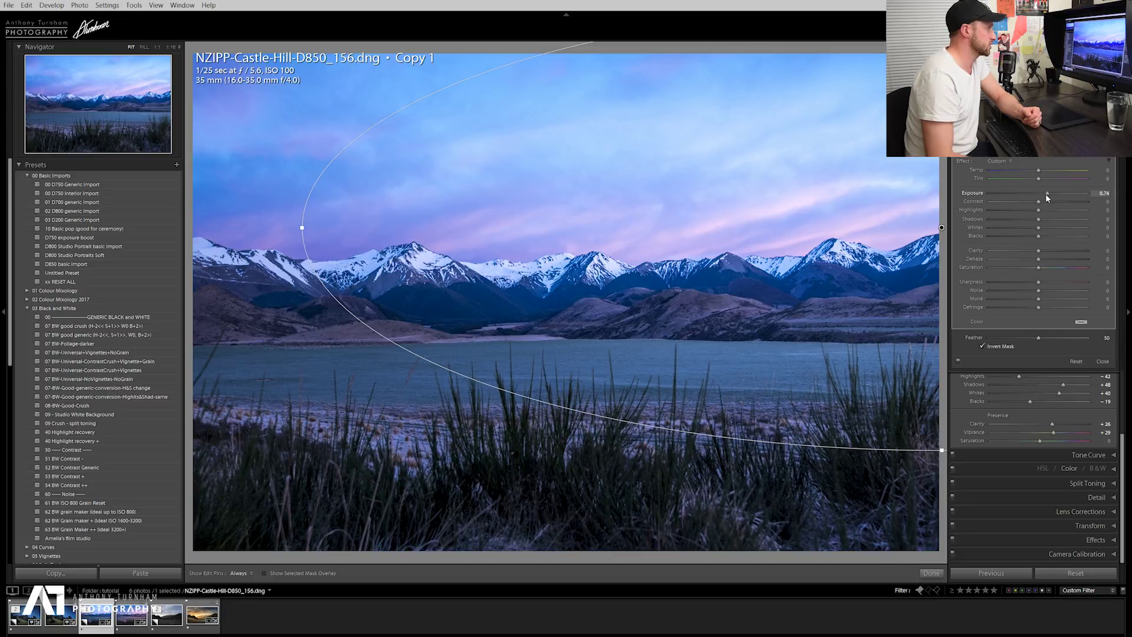
drag(1046, 194, 1046, 193)
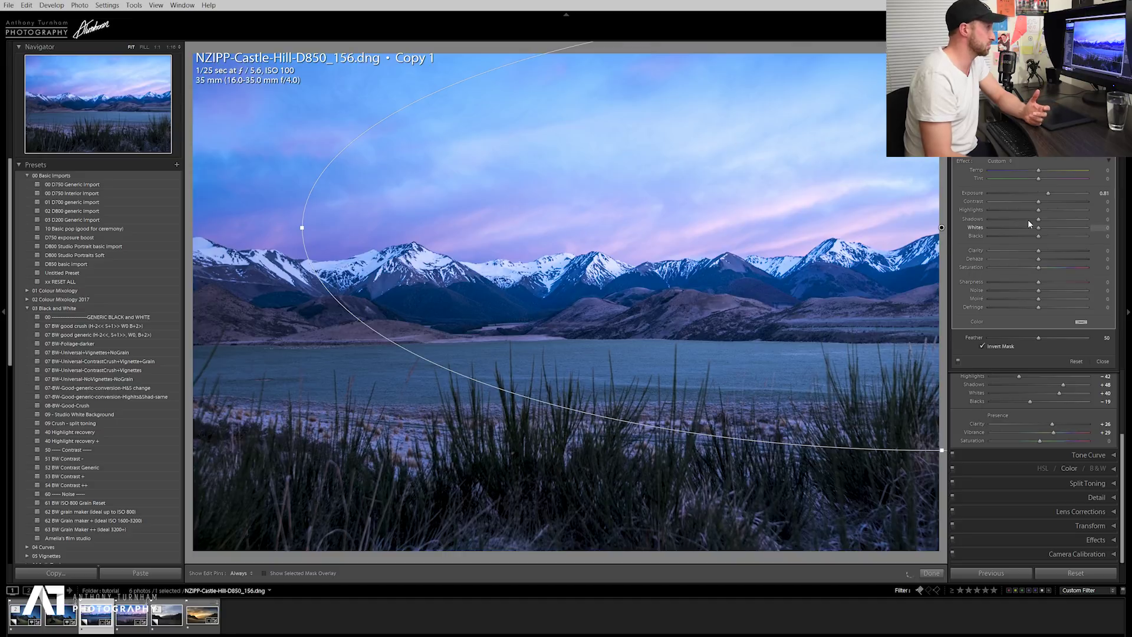
drag(1039, 213, 1030, 213)
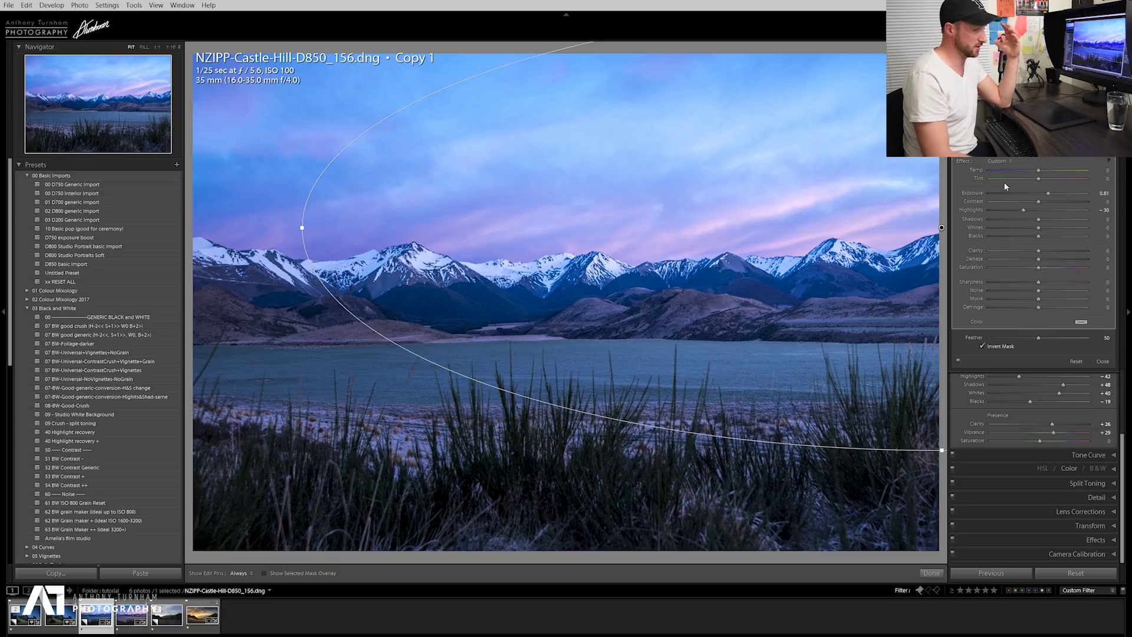
click(1084, 170)
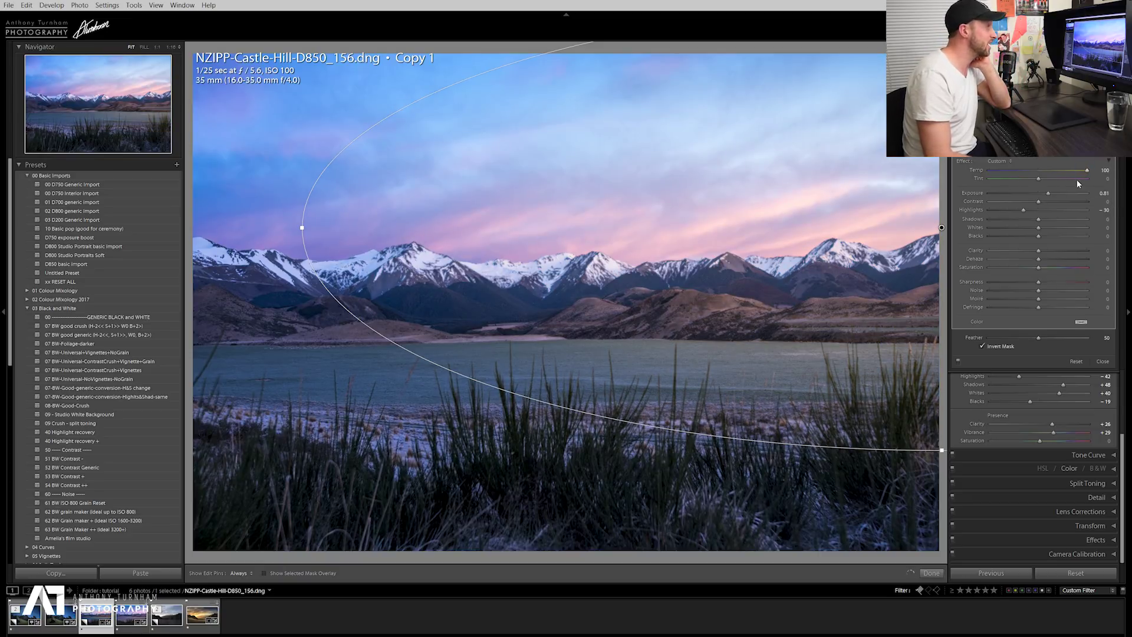
click(1087, 178)
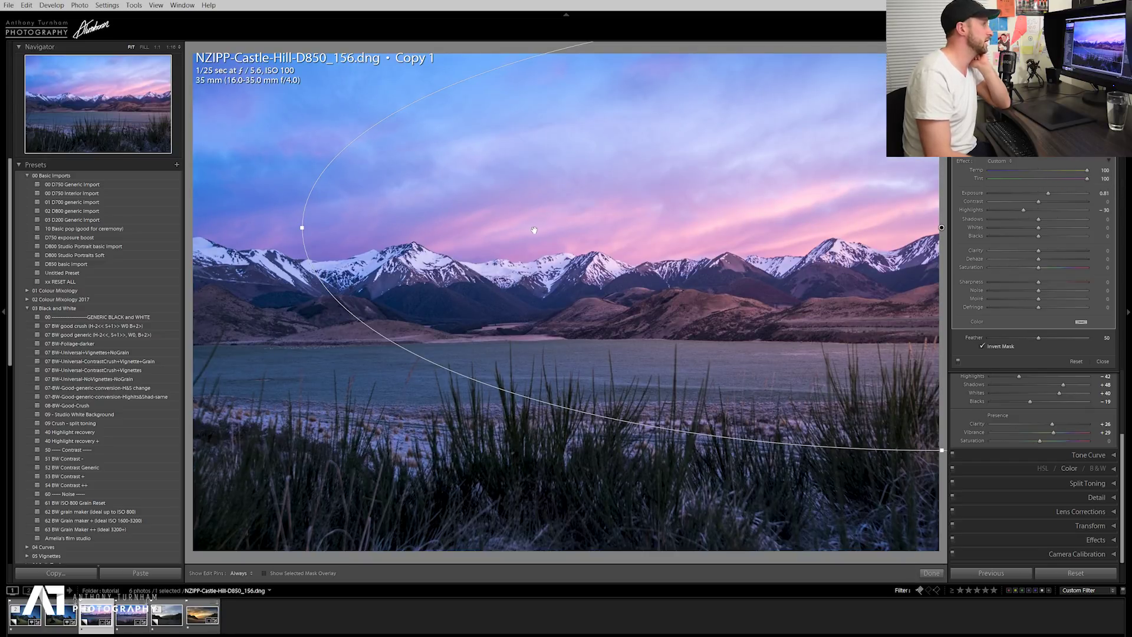
Shrink the sky's radial filter slightly, set its feather to 83, and move it up and a little left.
key(shift)
drag(302, 227, 336, 227)
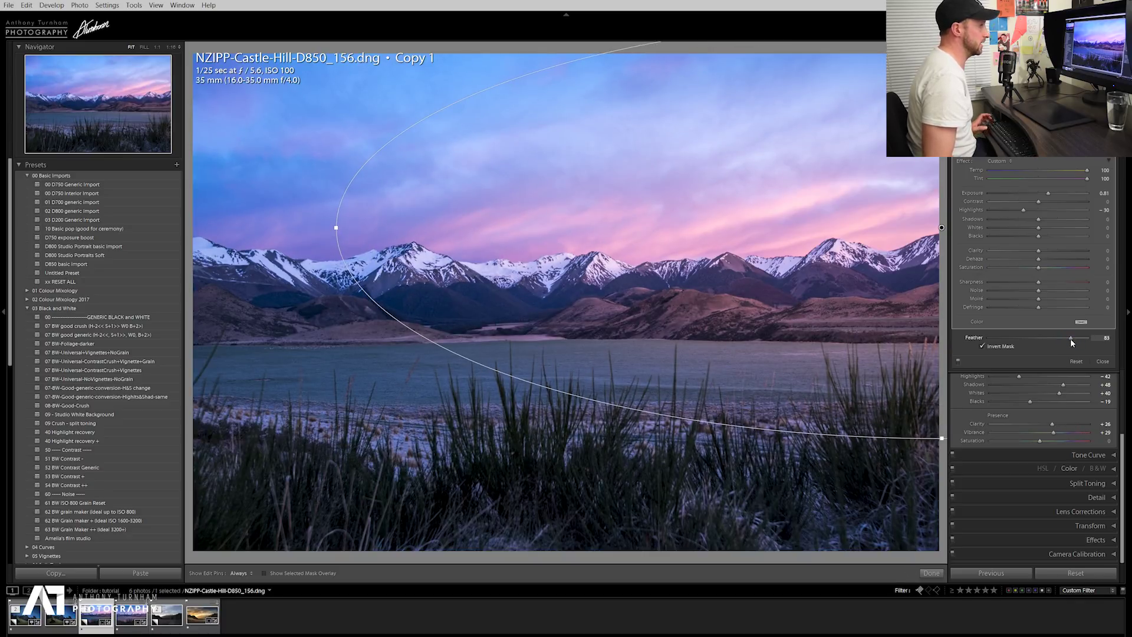
click(1071, 338)
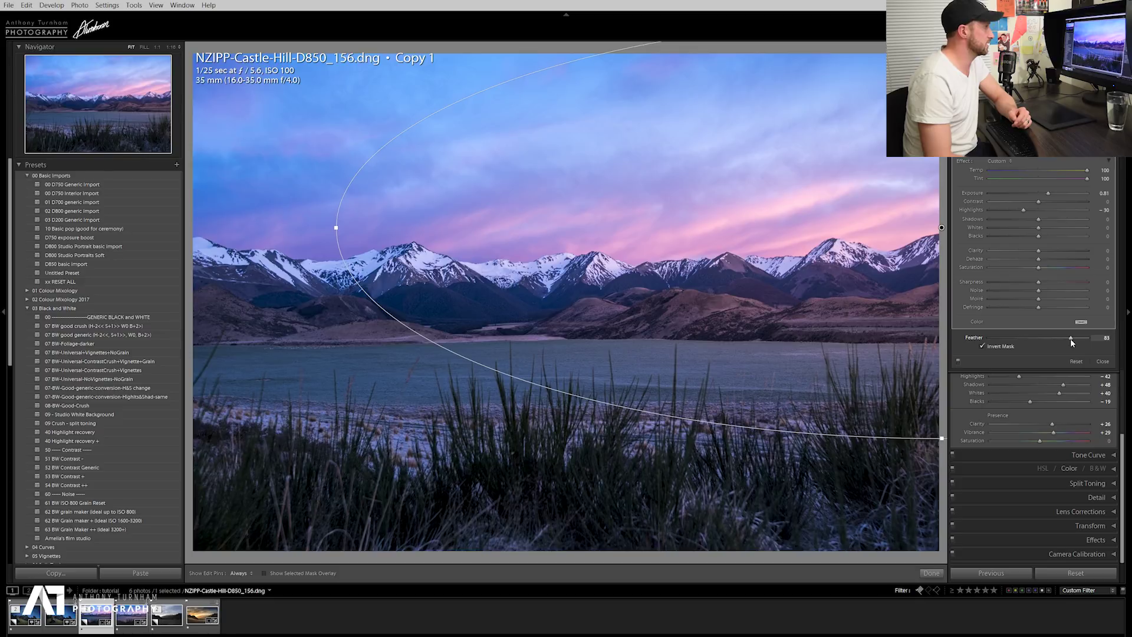
drag(942, 227, 930, 204)
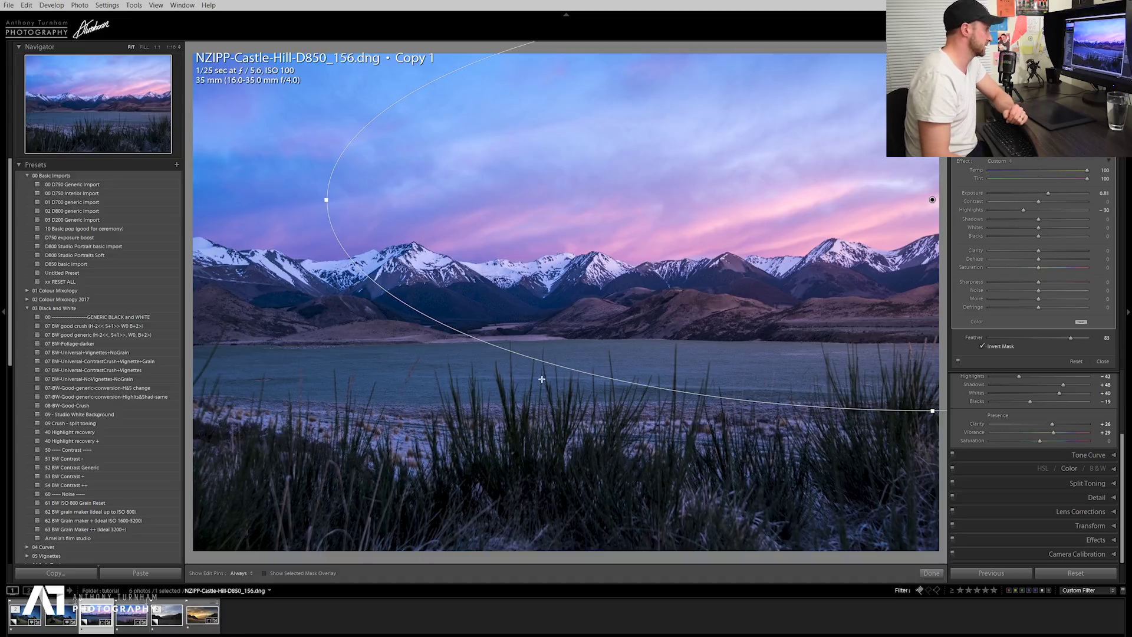
Add a wide, flat radial filter over the lake, test warmer temperatures, and set its temp to 0 and tint to 100.
drag(567, 378, 811, 327)
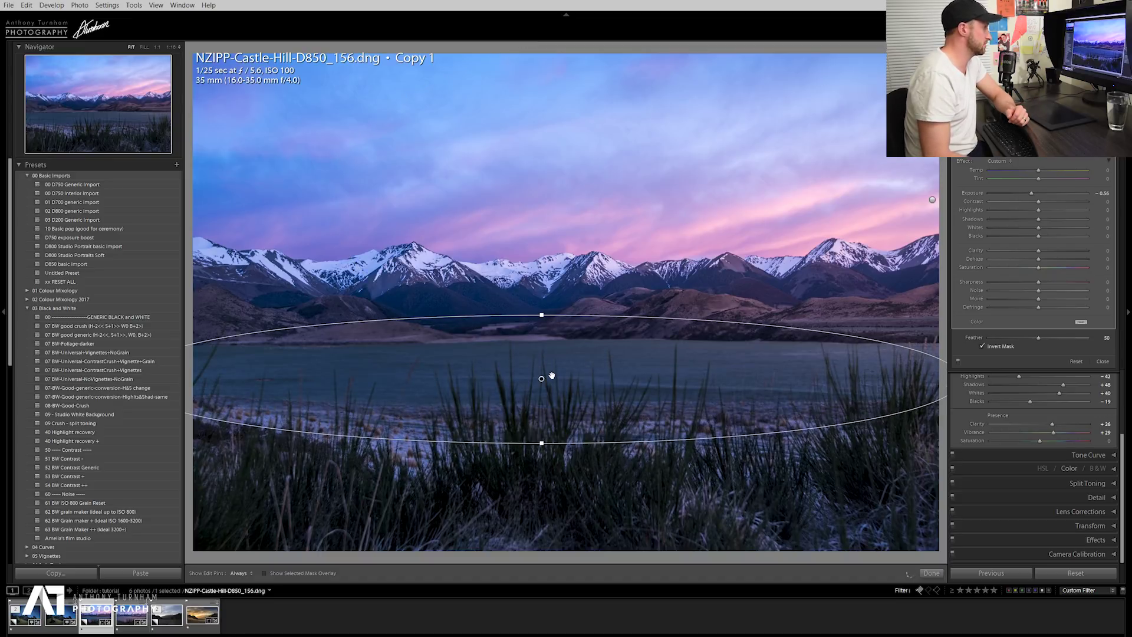
drag(541, 379, 595, 374)
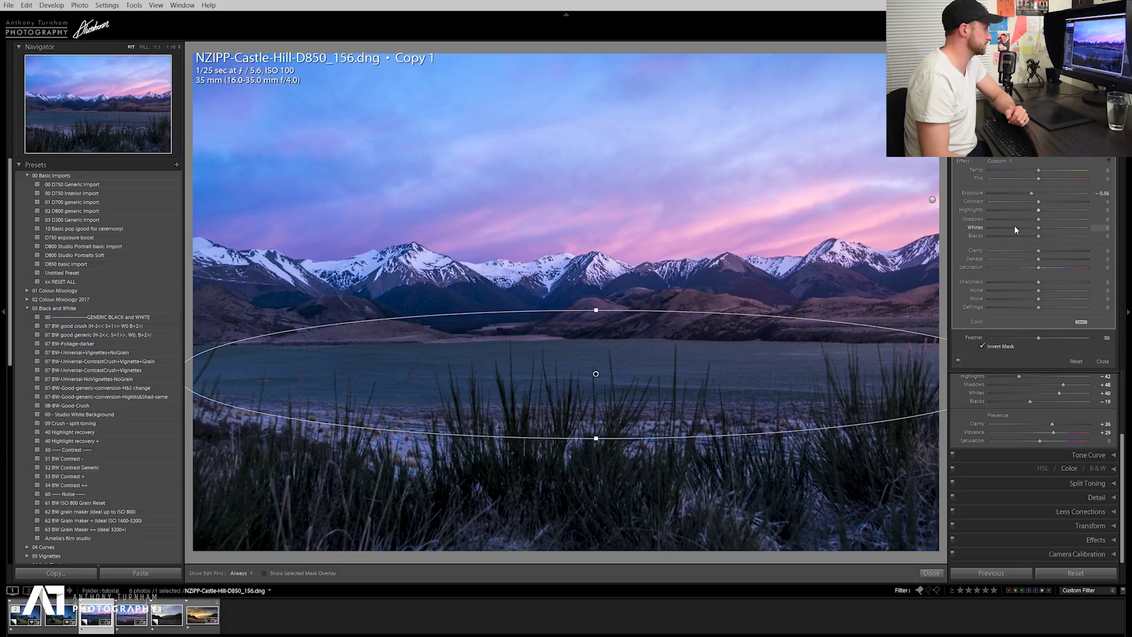
click(1091, 171)
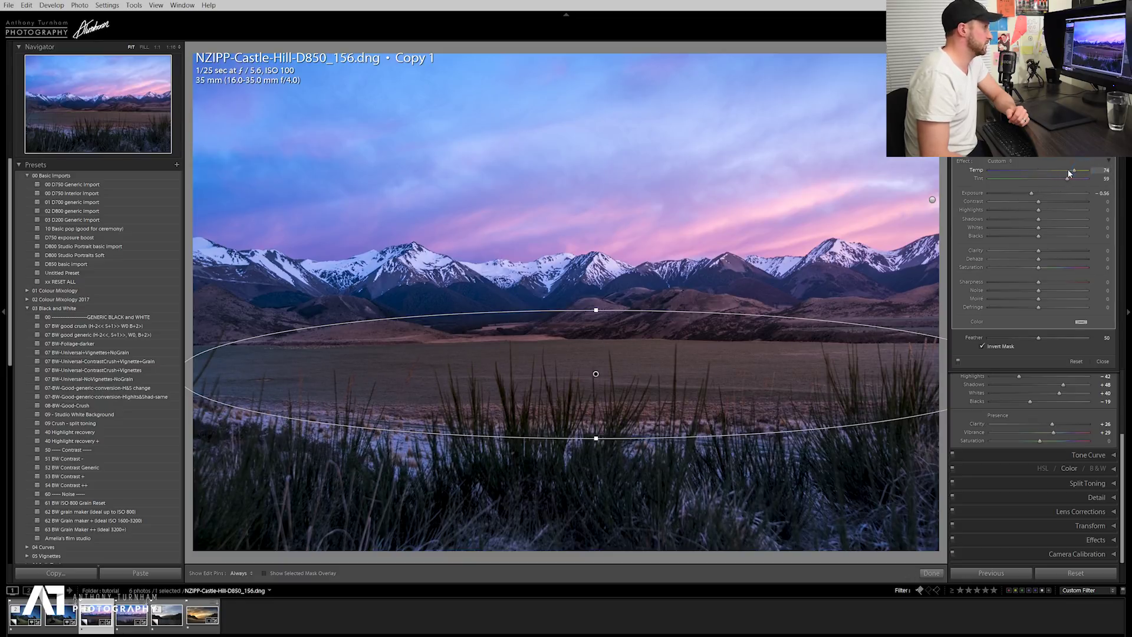
drag(1061, 171, 1065, 171)
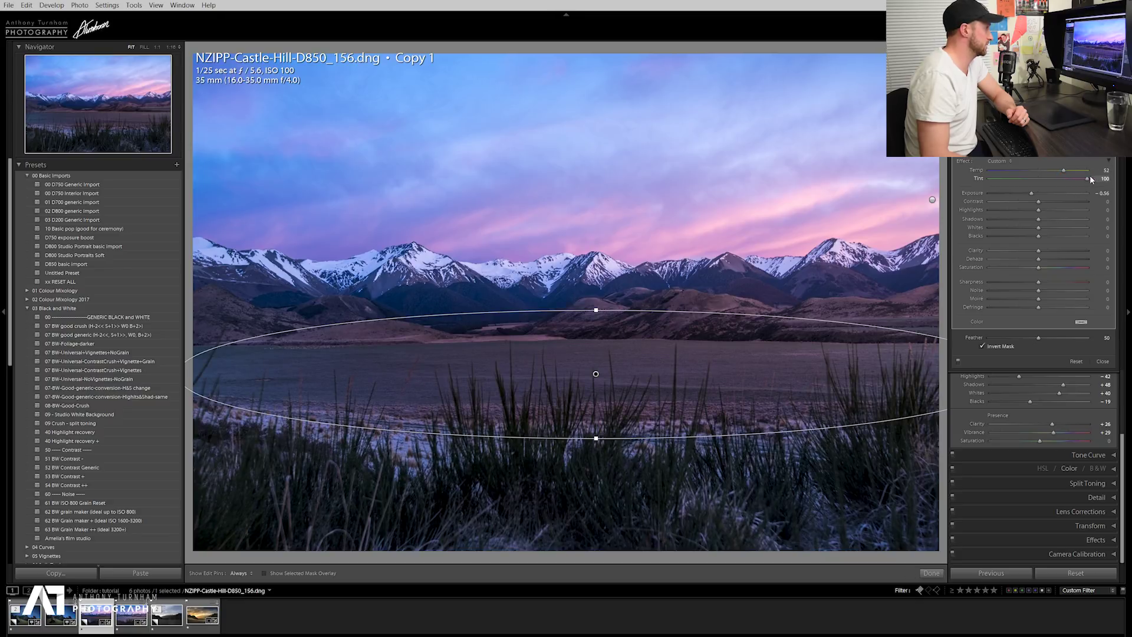
drag(1048, 172, 1044, 171)
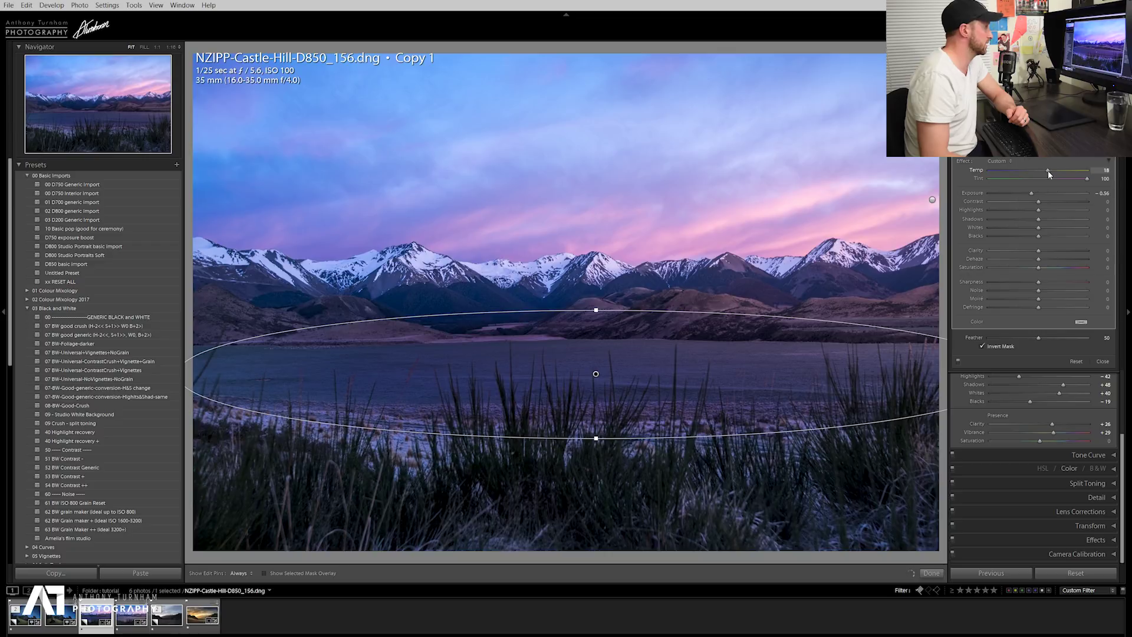
drag(1065, 171, 1038, 180)
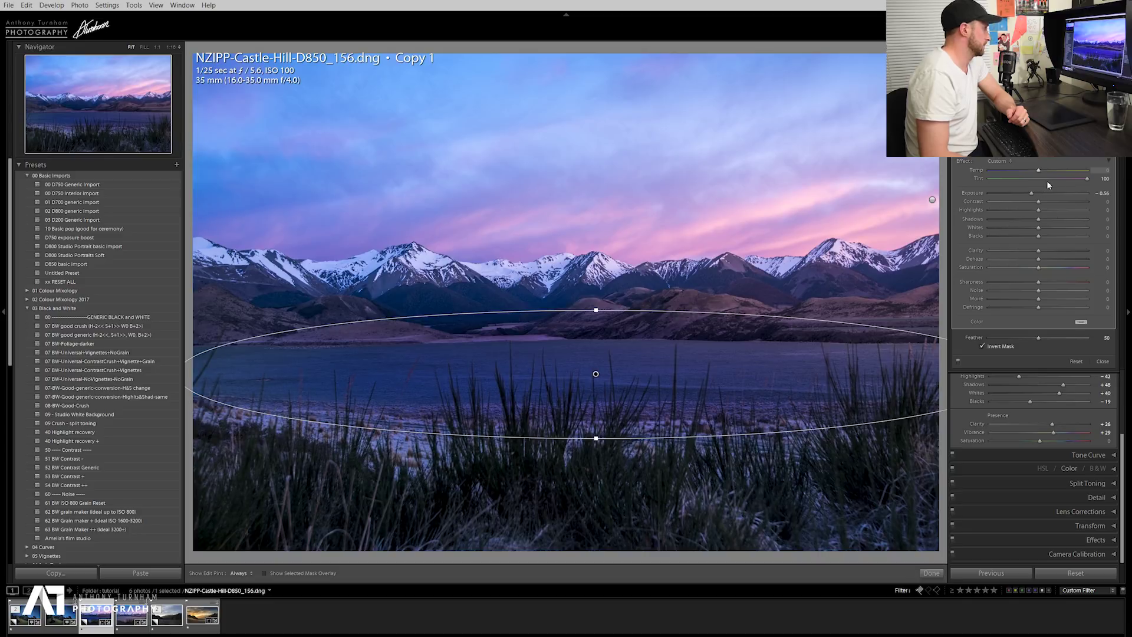
Brighten the lake's radial filter to an exposure of 0.85 and warm its temp to 53.
click(1047, 194)
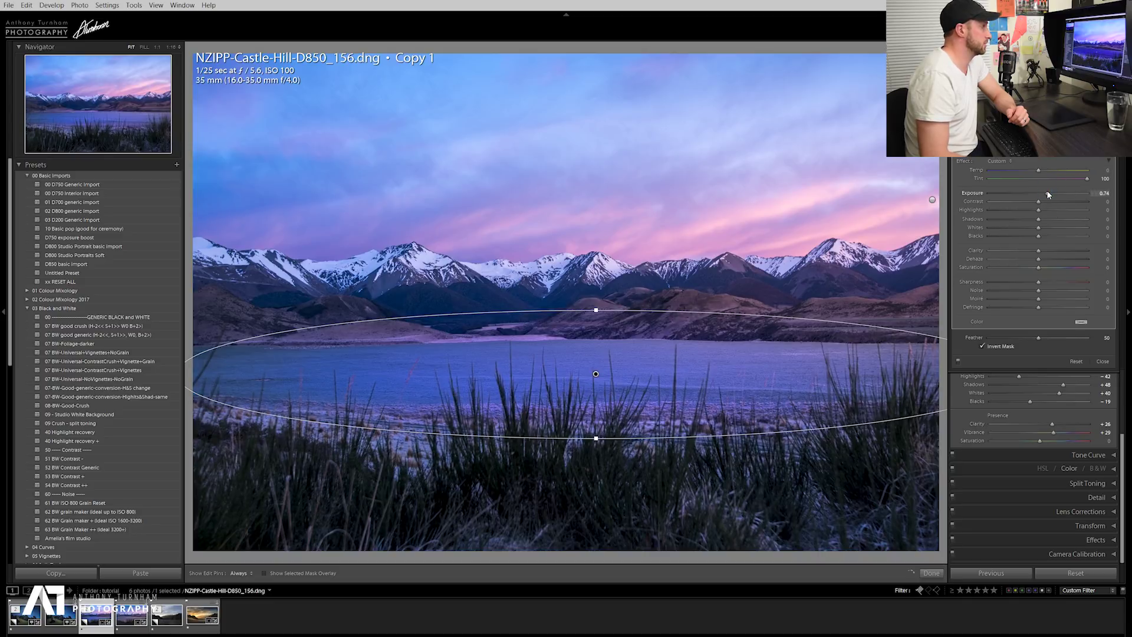
drag(1047, 194, 1049, 194)
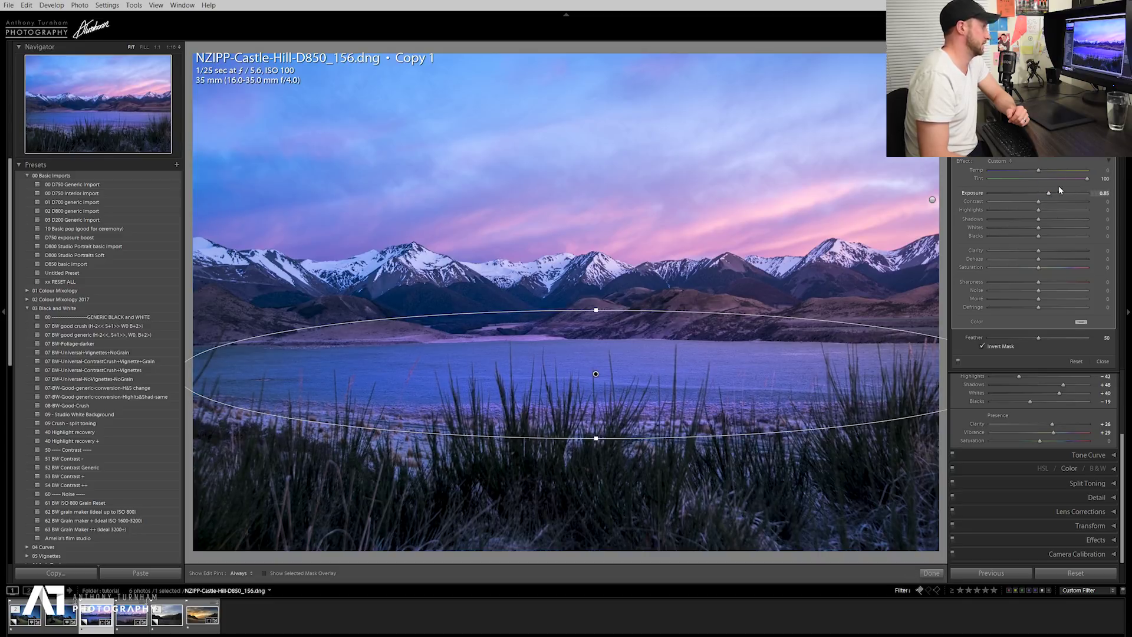
drag(1085, 178, 1064, 173)
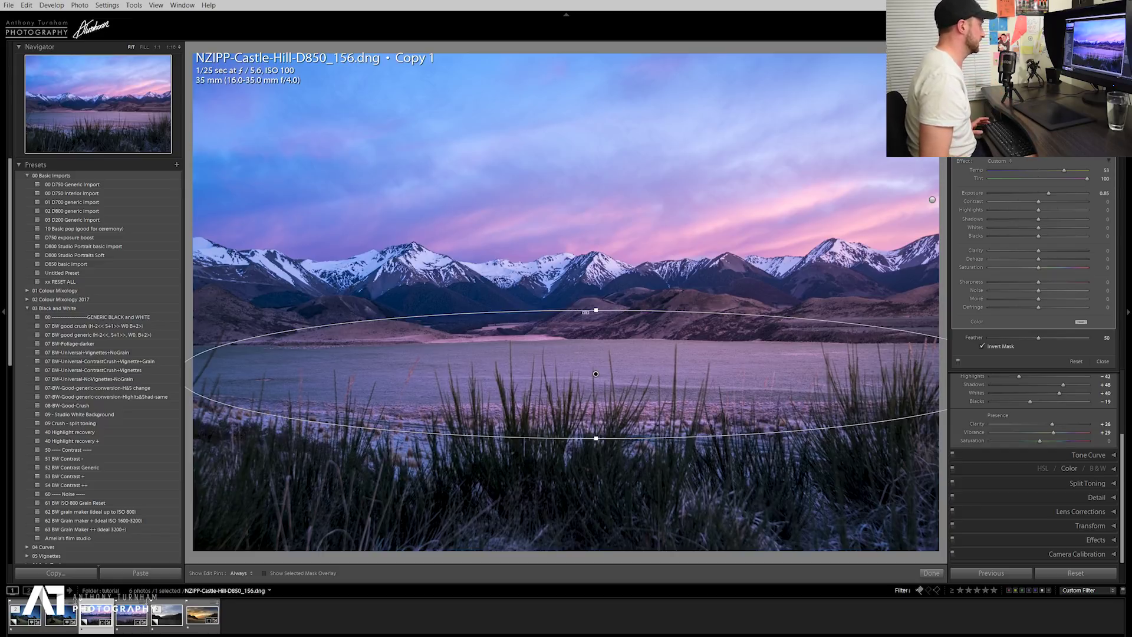
Reshape the lake's radial filter into a flatter ellipse extending beyond both photo edges, and recentre it on the water.
drag(594, 309, 602, 340)
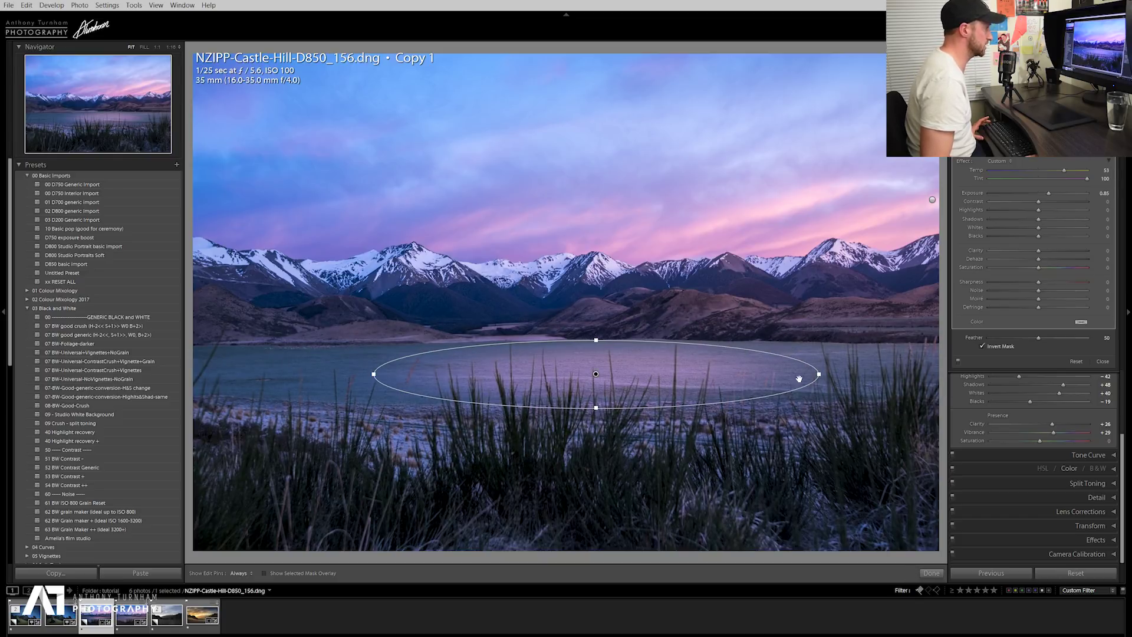
drag(819, 374, 945, 374)
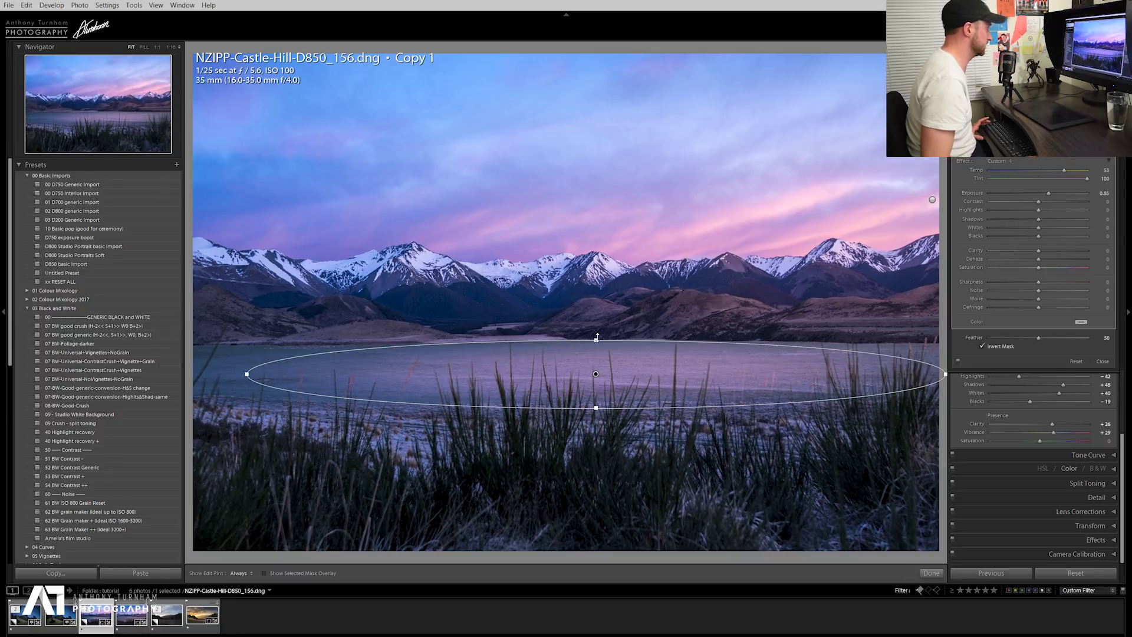
drag(596, 341, 591, 322)
drag(589, 371, 542, 375)
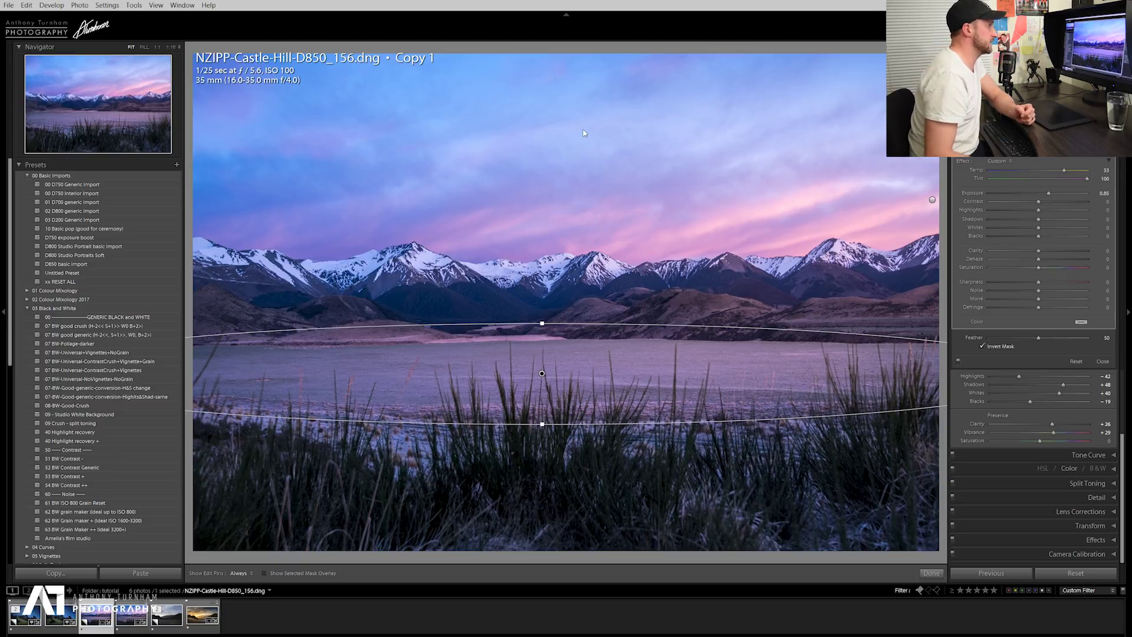
Add a slightly tilted graduated filter with exposure -0.56 from the upper sky down to the hills, and shift it slightly upward.
key(m)
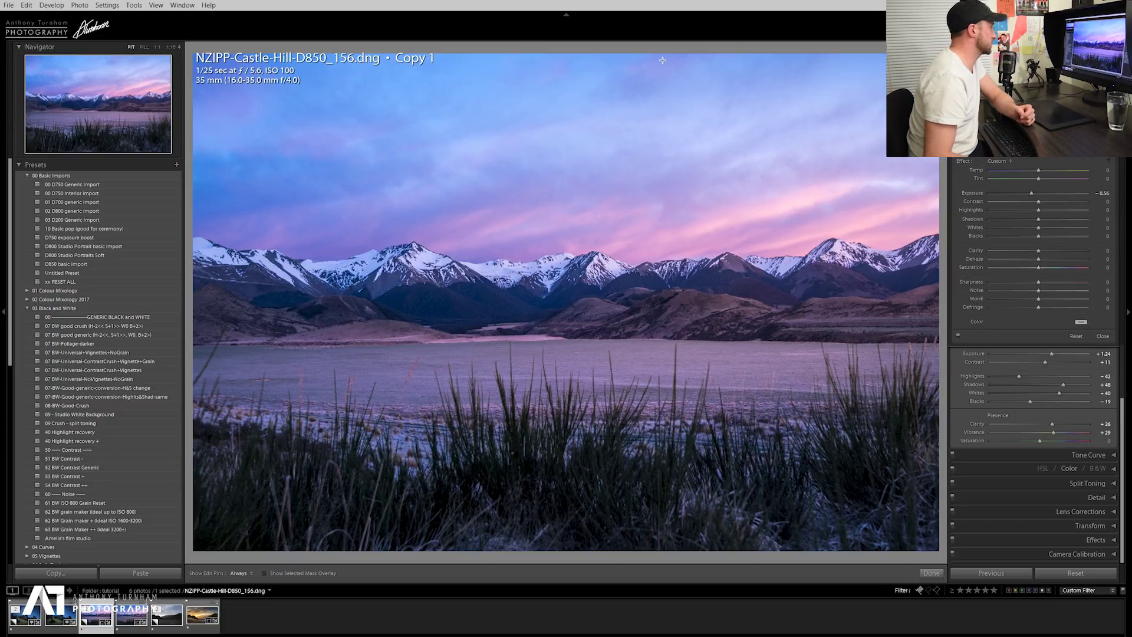
drag(662, 60, 682, 295)
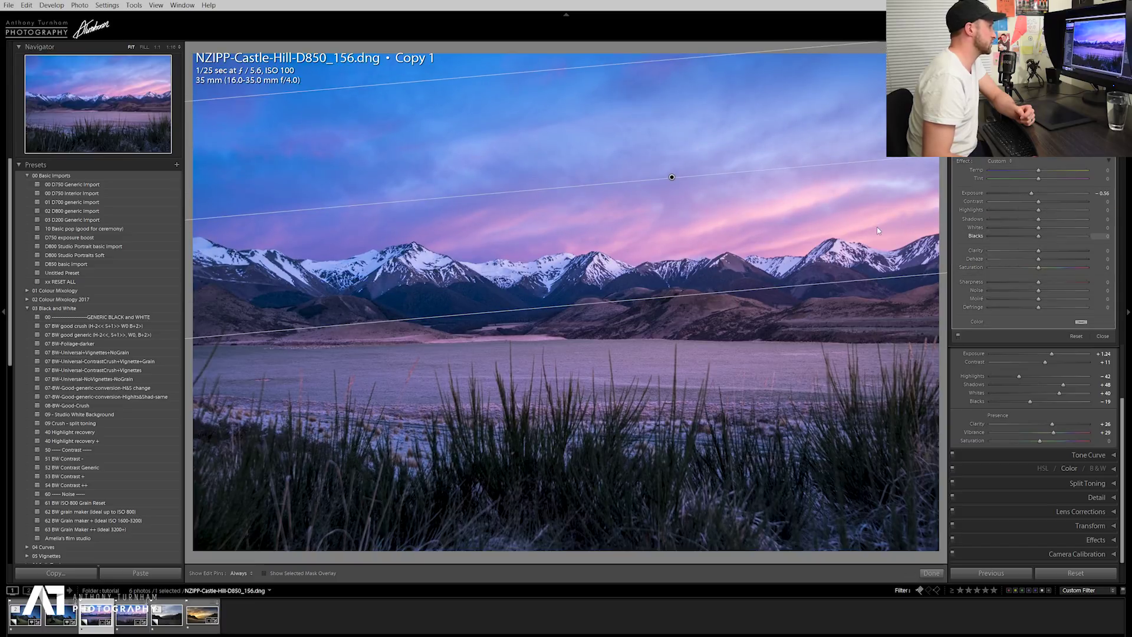
mouse_move(671, 179)
mouse_down()
mouse_move(678, 235)
mouse_move(677, 154)
mouse_move(681, 162)
mouse_up()
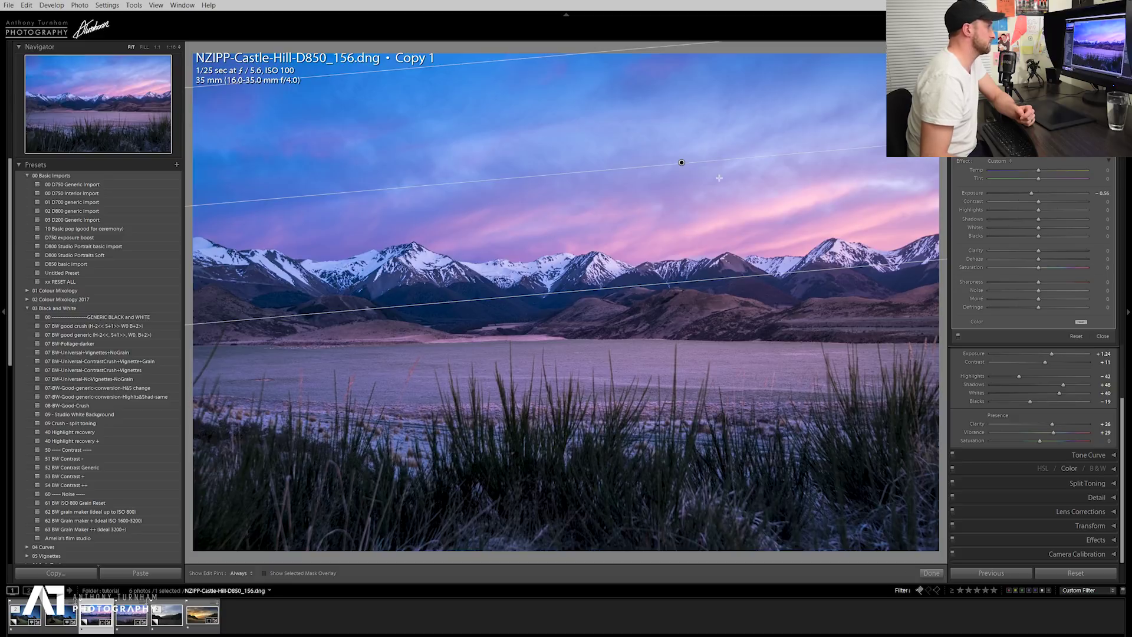
Shift the graduated filter slightly lower, and add a wide, flat radial filter across the mountains with exposure 0.20.
drag(683, 163, 691, 174)
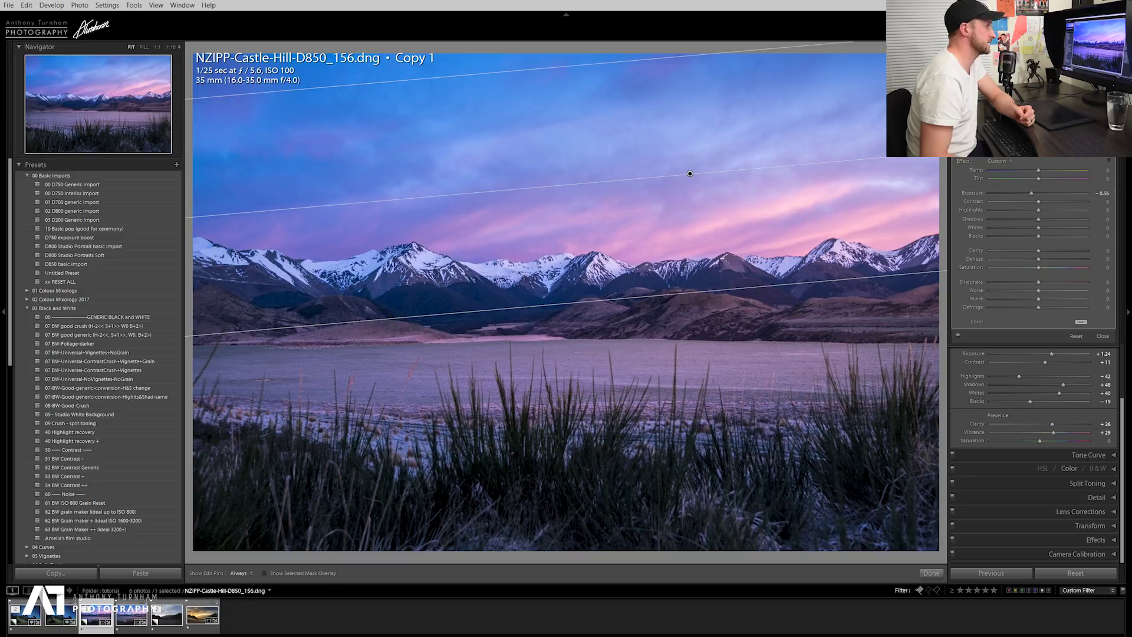
key(shift+m)
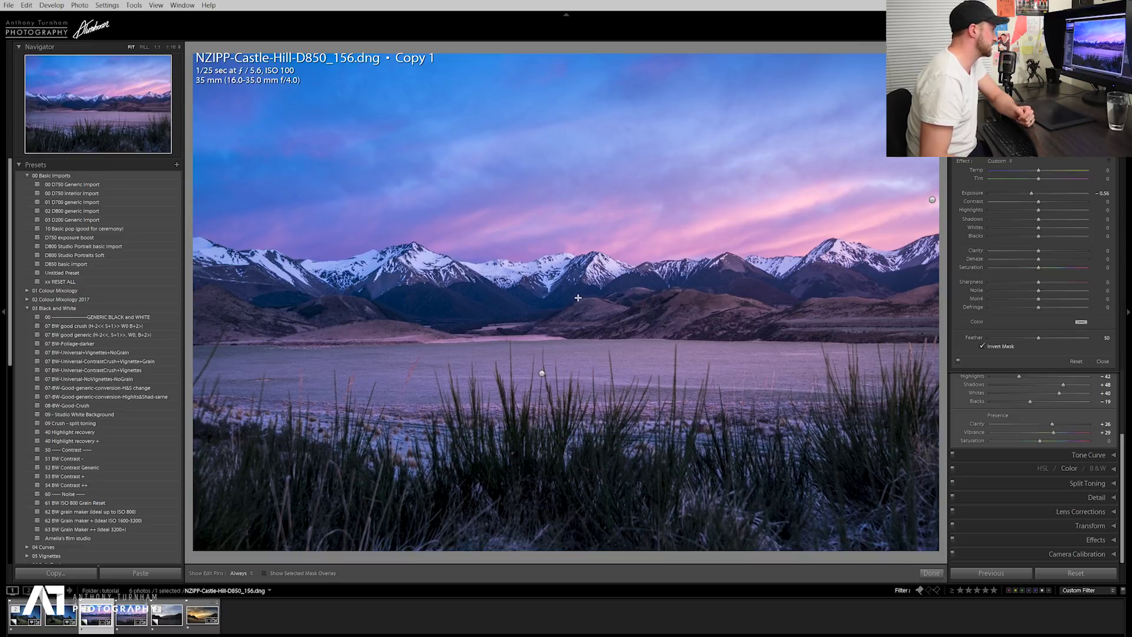
drag(566, 297, 1018, 215)
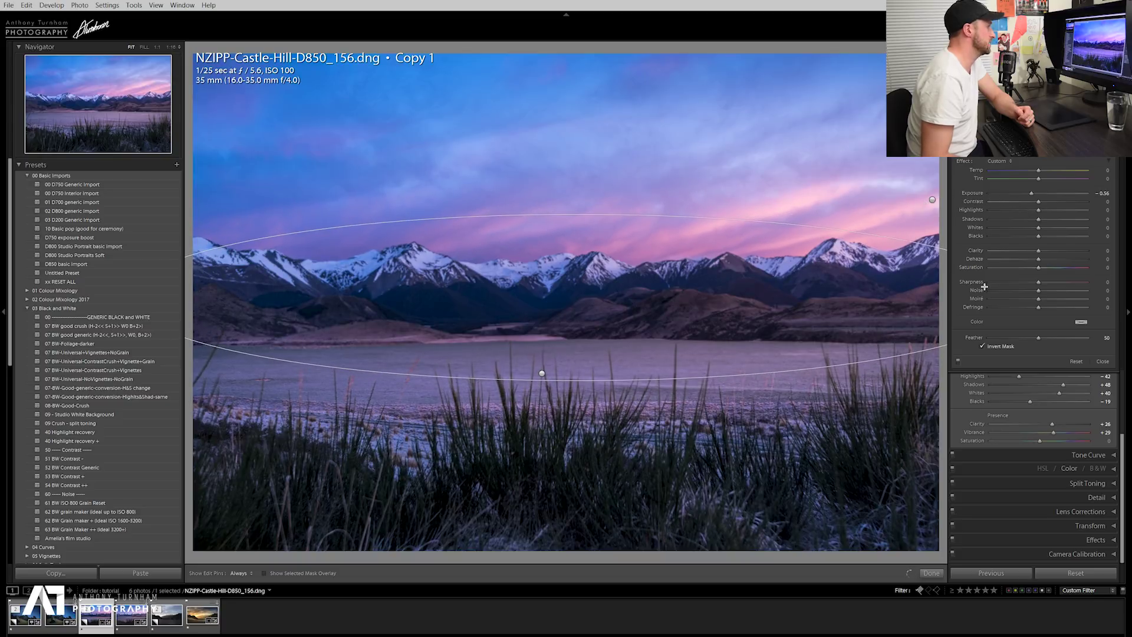
click(1041, 195)
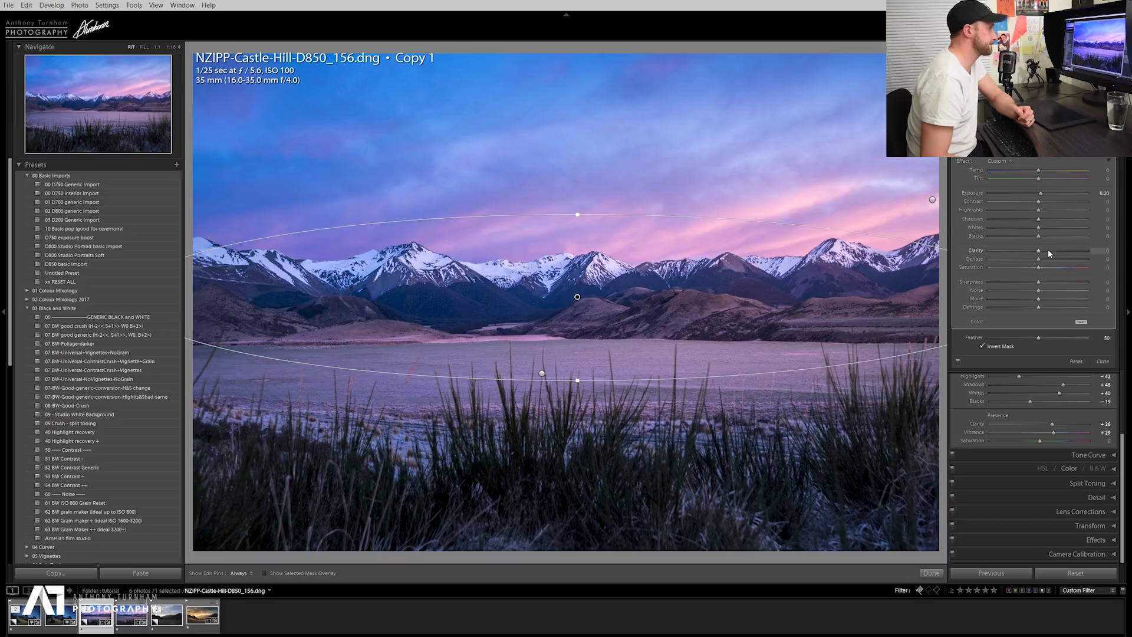
Set the mountain radial filter's clarity to 8, test dehaze at 100, and settle dehaze at 4.
drag(1045, 251, 1041, 251)
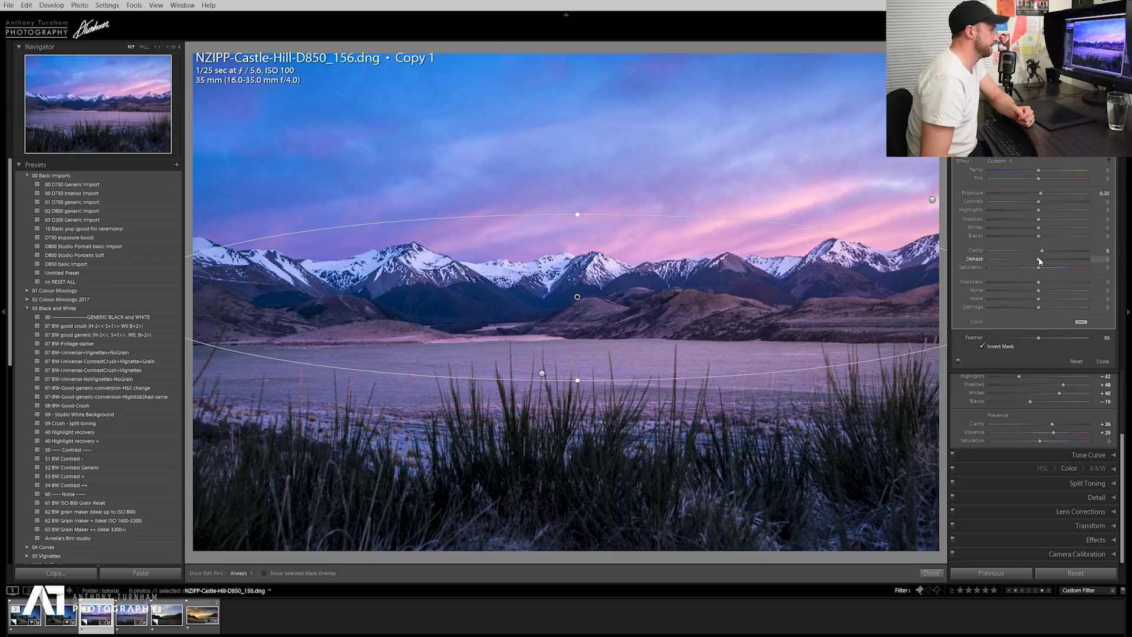
drag(1058, 265, 1042, 269)
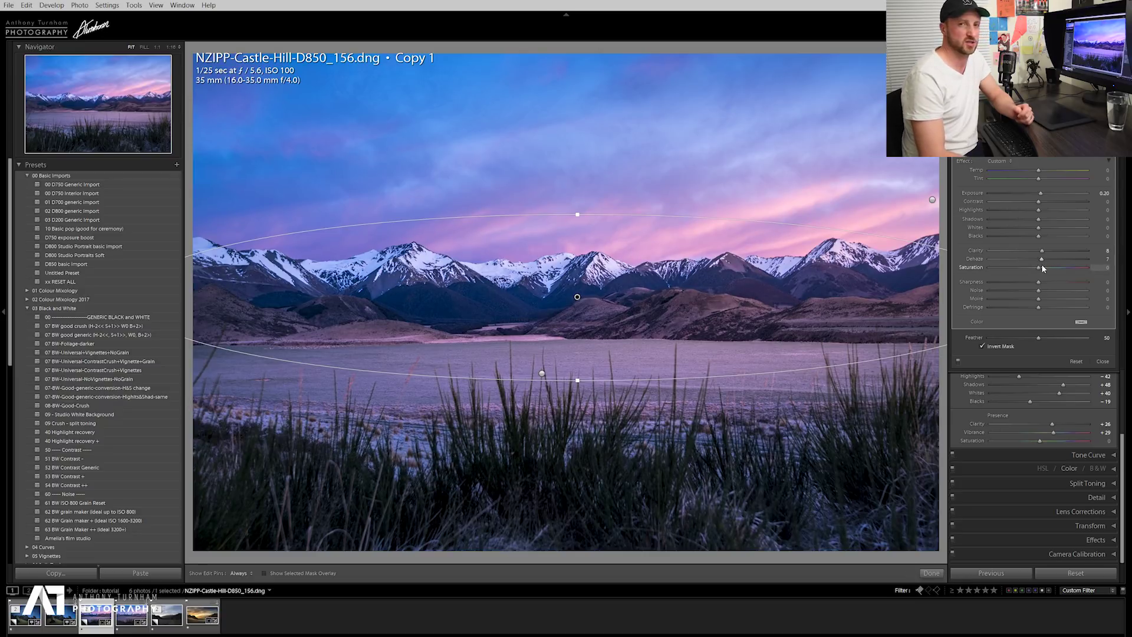
drag(1043, 269, 1105, 267)
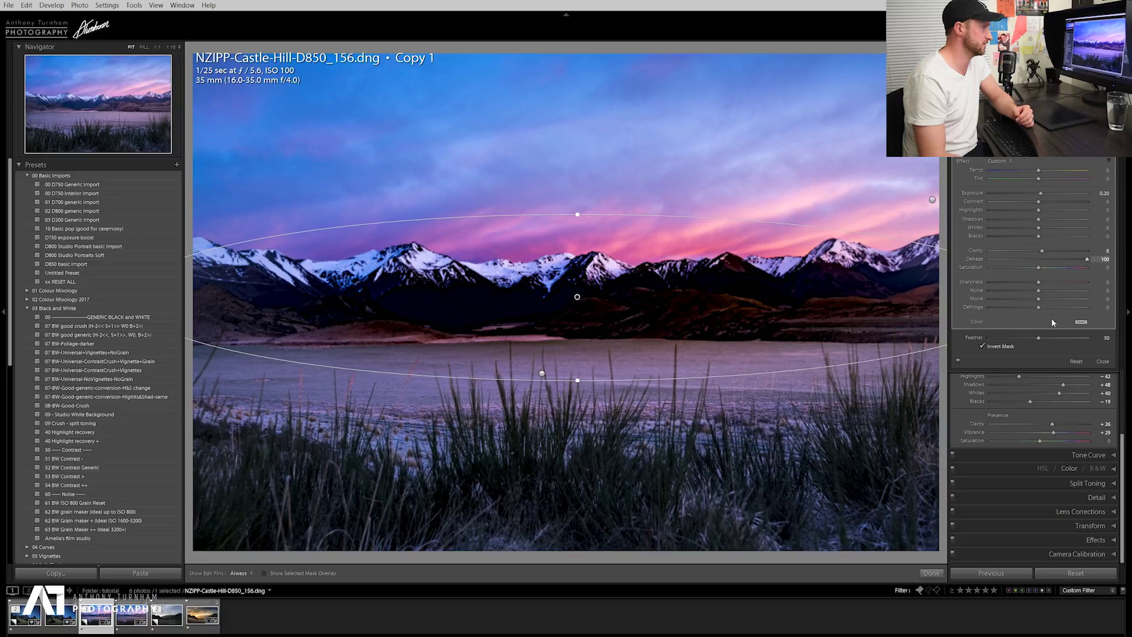
click(1042, 260)
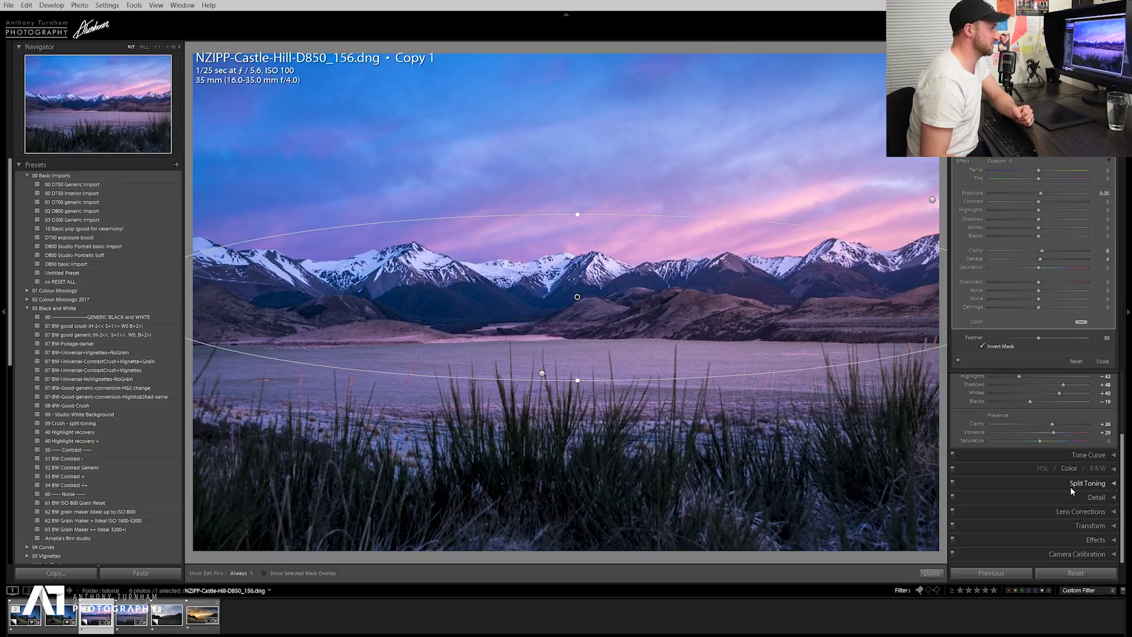
Split tone the highlights with a warm orange at hue 20 and saturation 33.
click(1114, 484)
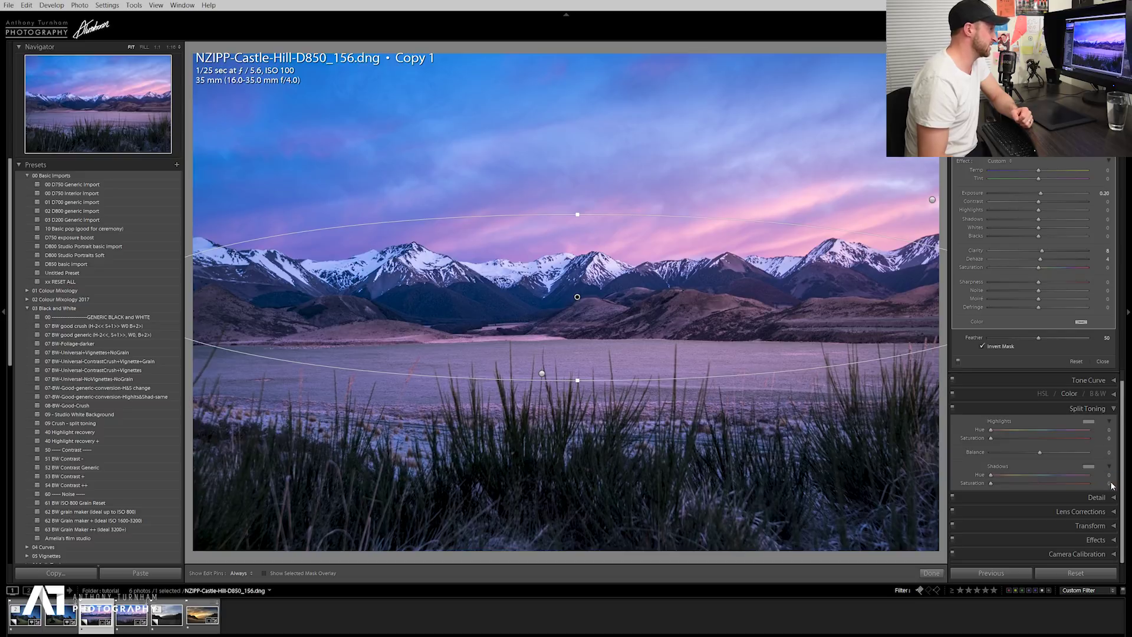
click(1089, 421)
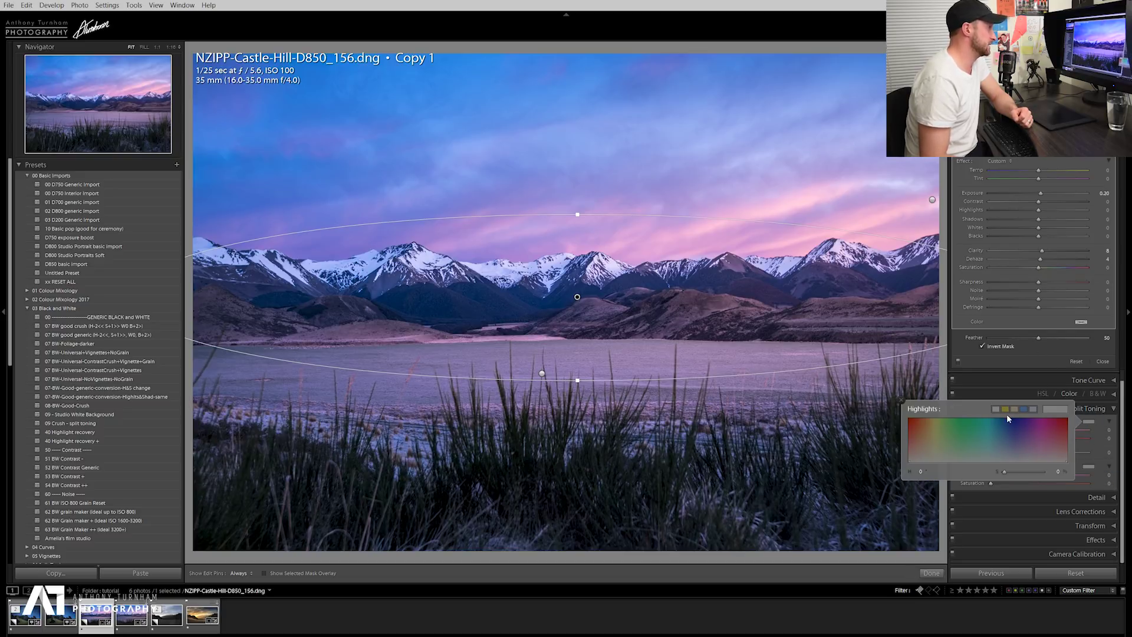
click(925, 453)
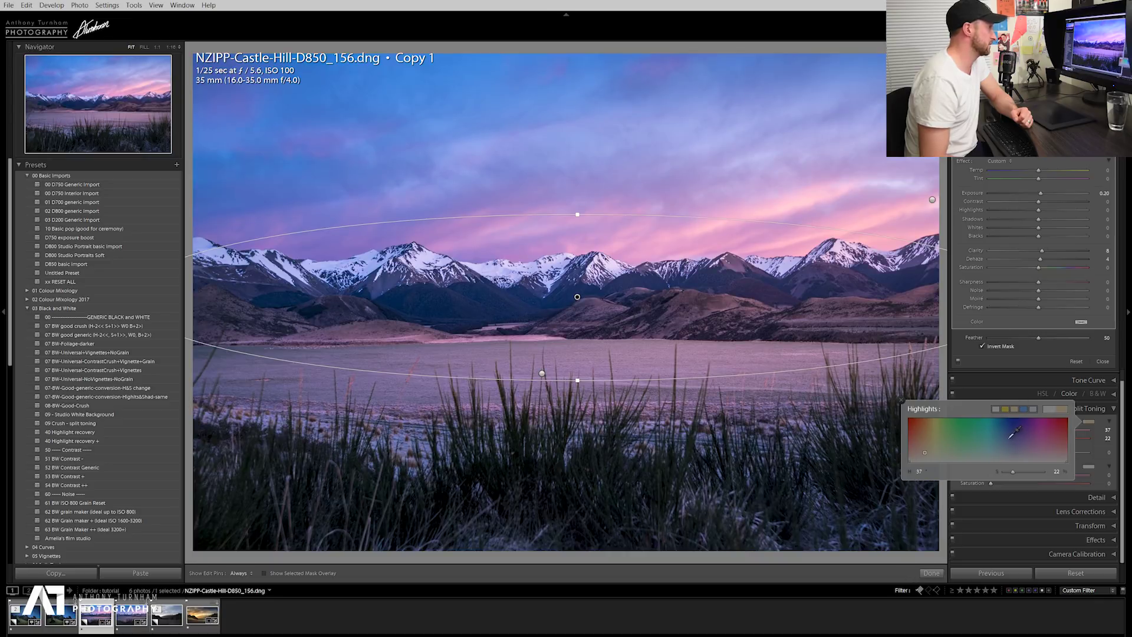
click(917, 449)
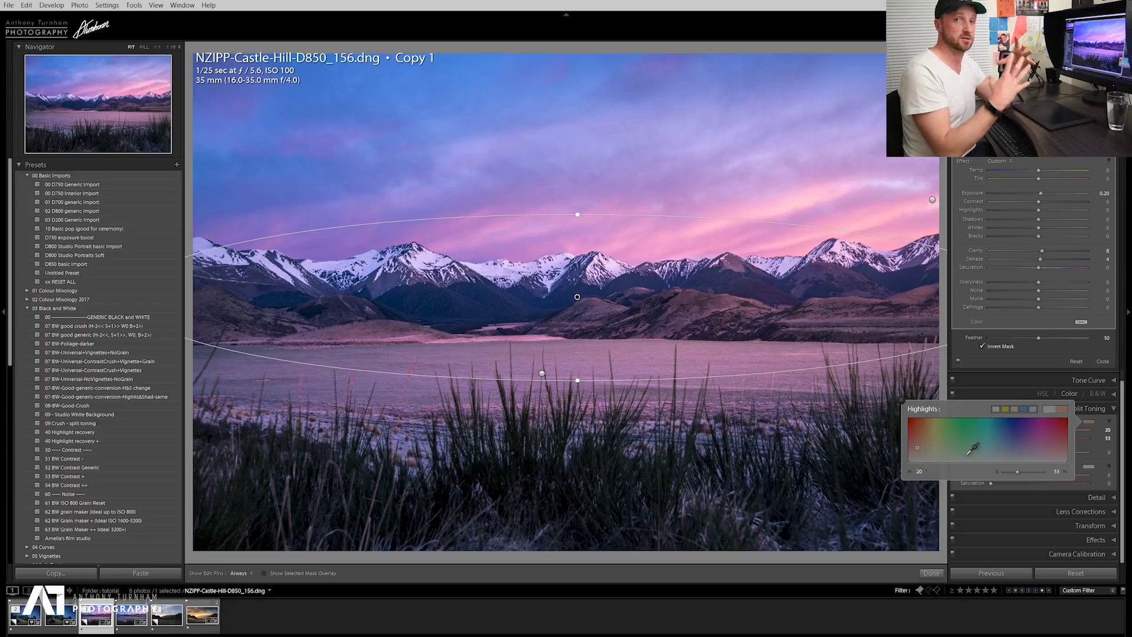
Split tone the shadows with a blue at hue 223 and saturation 21.
click(1093, 470)
click(1025, 455)
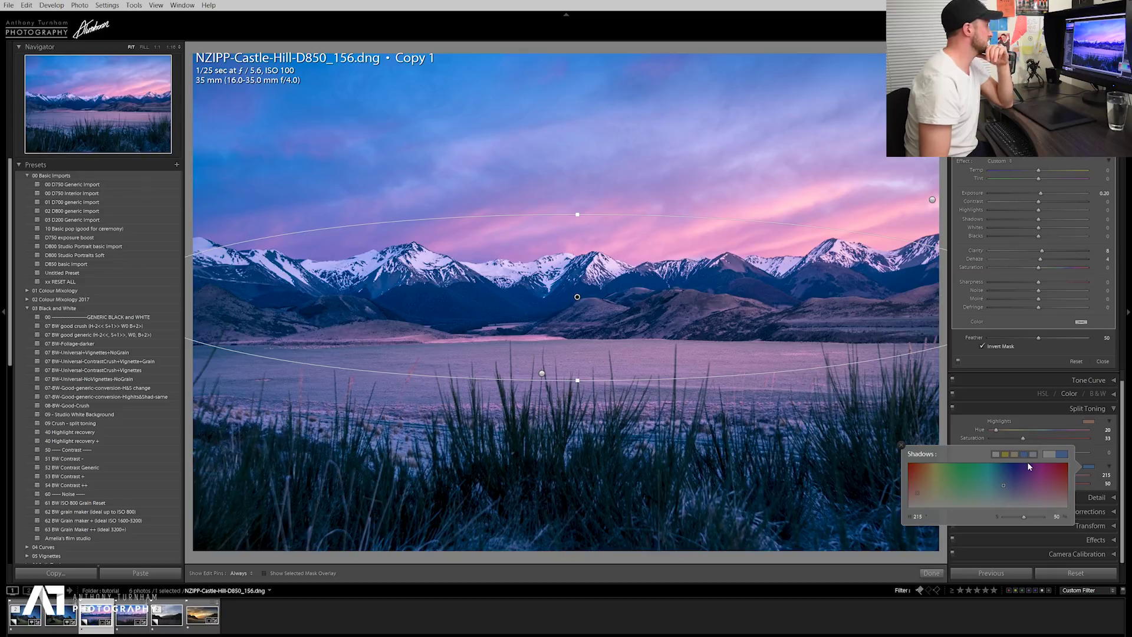
click(1005, 496)
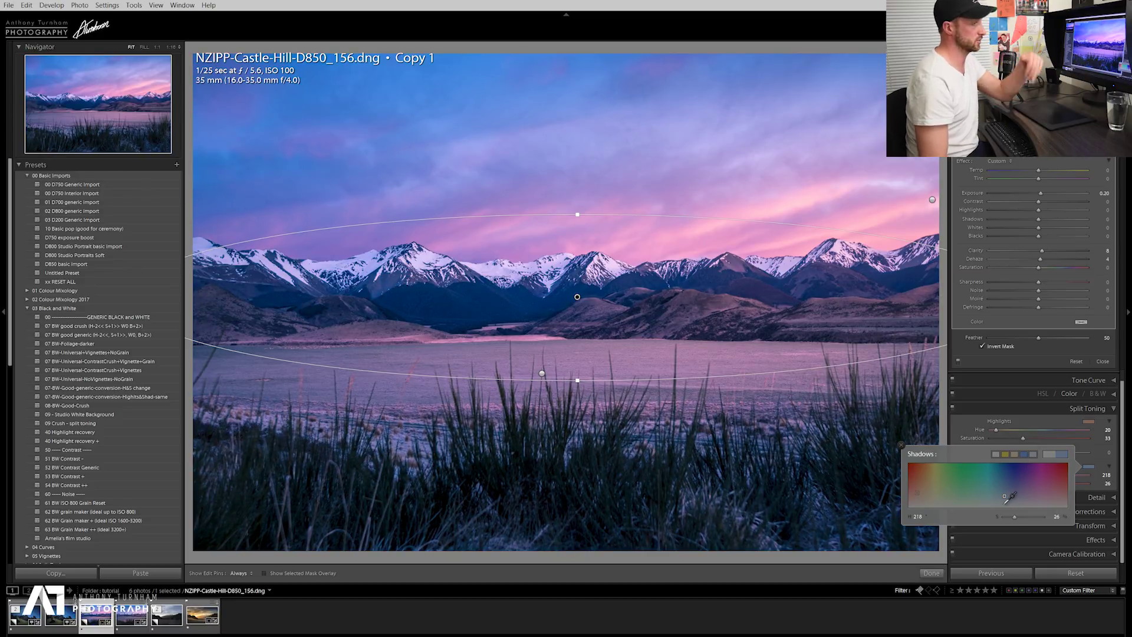
drag(1003, 497, 1007, 500)
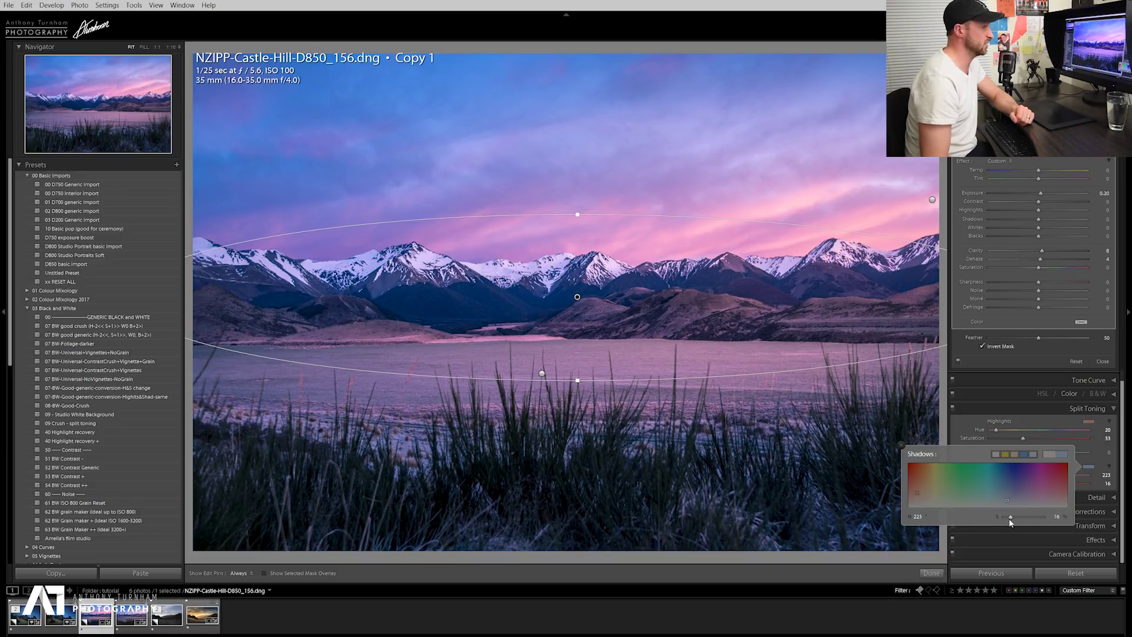
mouse_move(1009, 518)
mouse_down()
mouse_move(1019, 494)
mouse_move(1040, 512)
mouse_up()
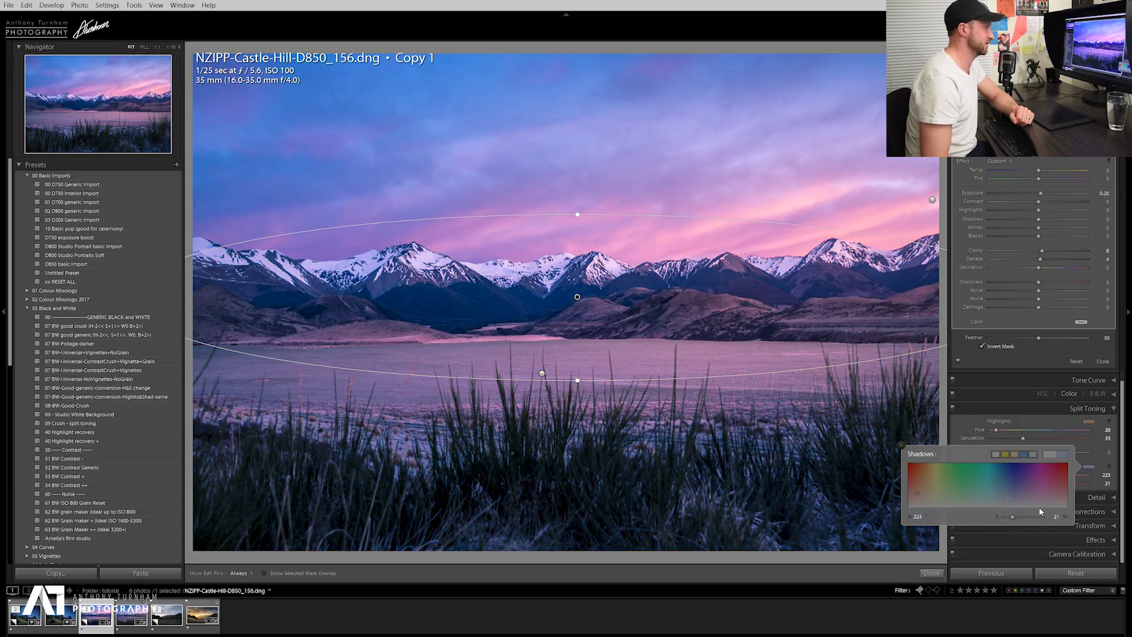
click(1064, 422)
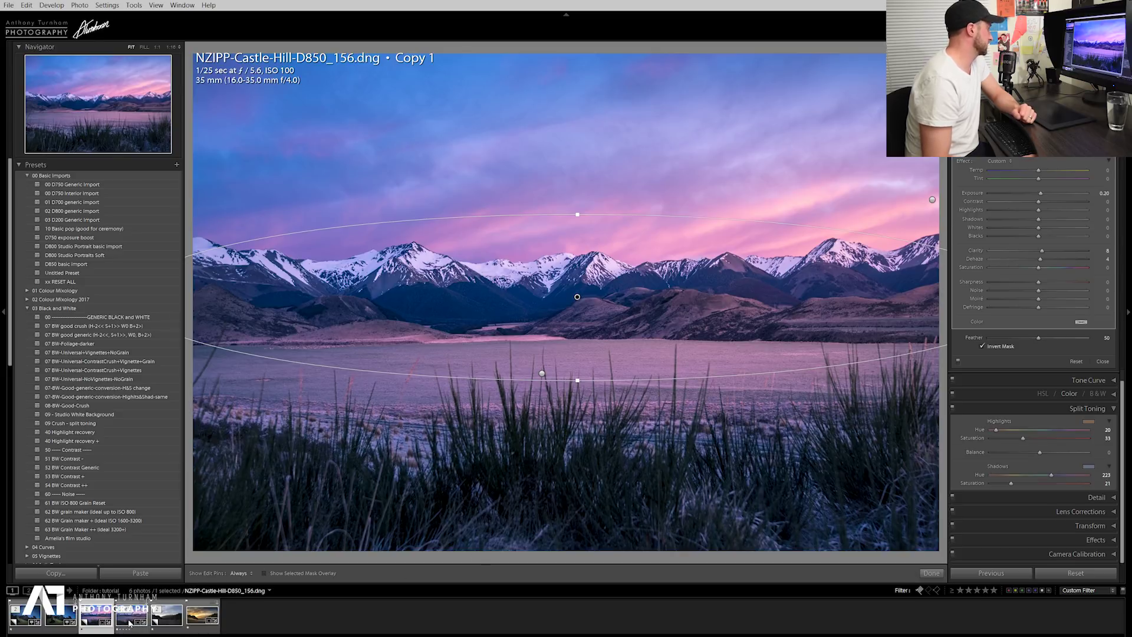
Close the radial filter and compare with the unedited photo by resetting all settings and undoing the reset.
click(1102, 361)
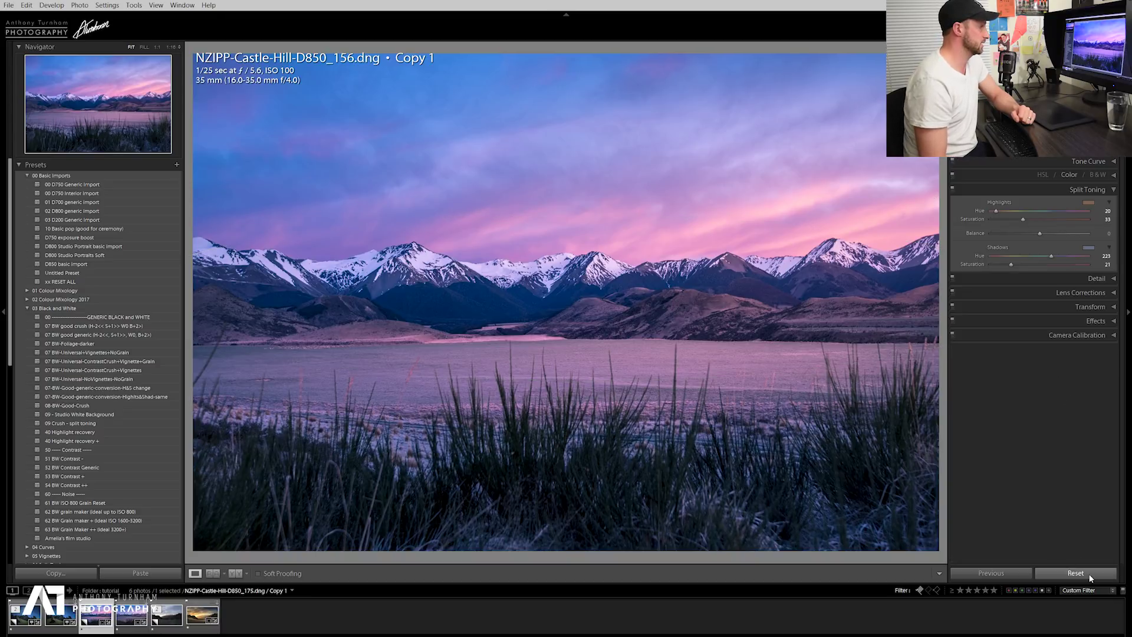
click(1090, 578)
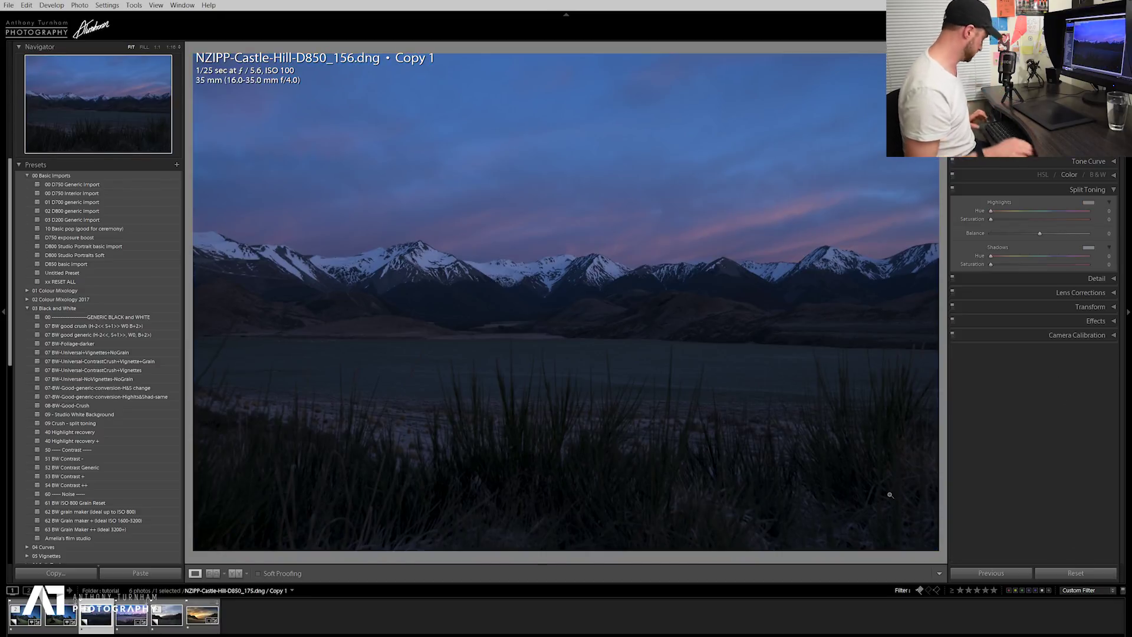
key(ctrl+z)
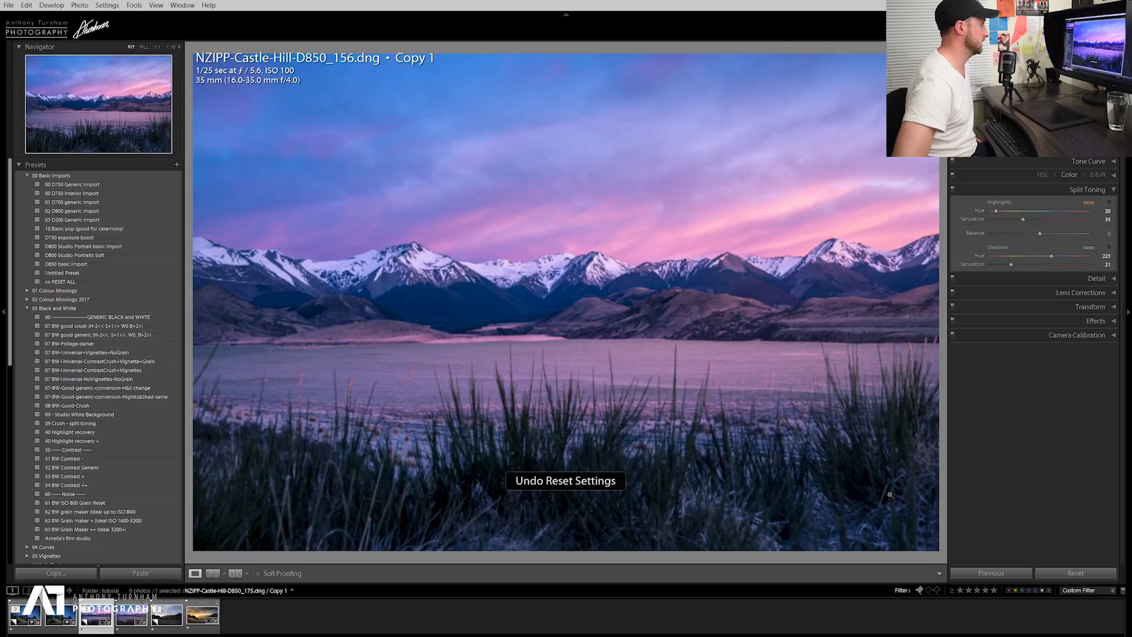
Lower the split-toning shadow saturation to 13, and compare with the unedited photo through a reset that is undone.
key(ctrl+z)
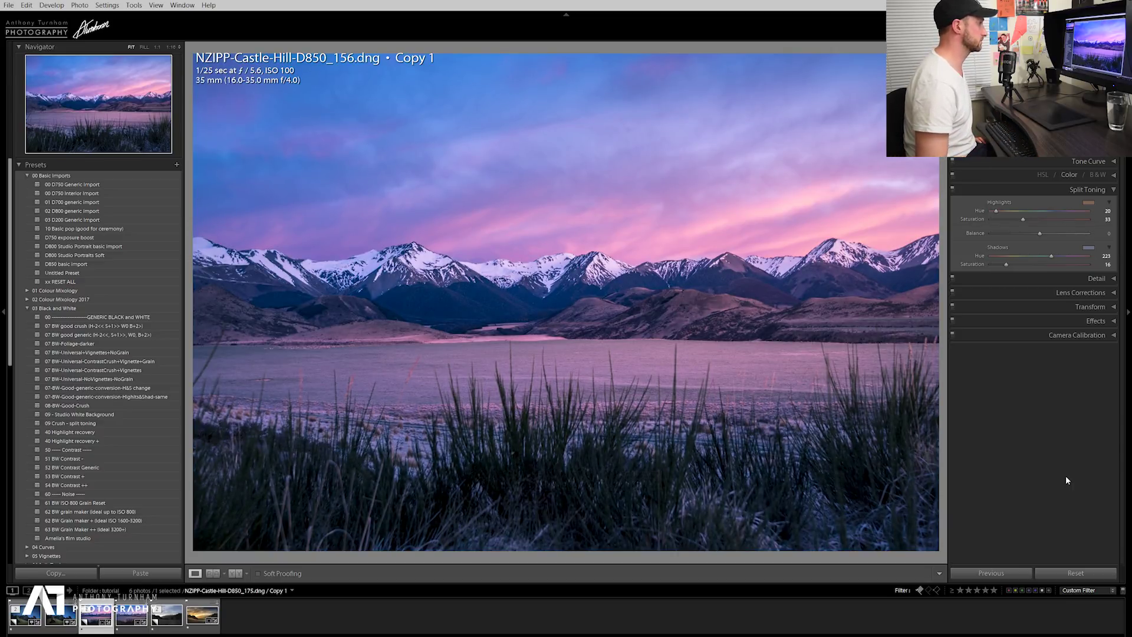
drag(1006, 265, 1004, 265)
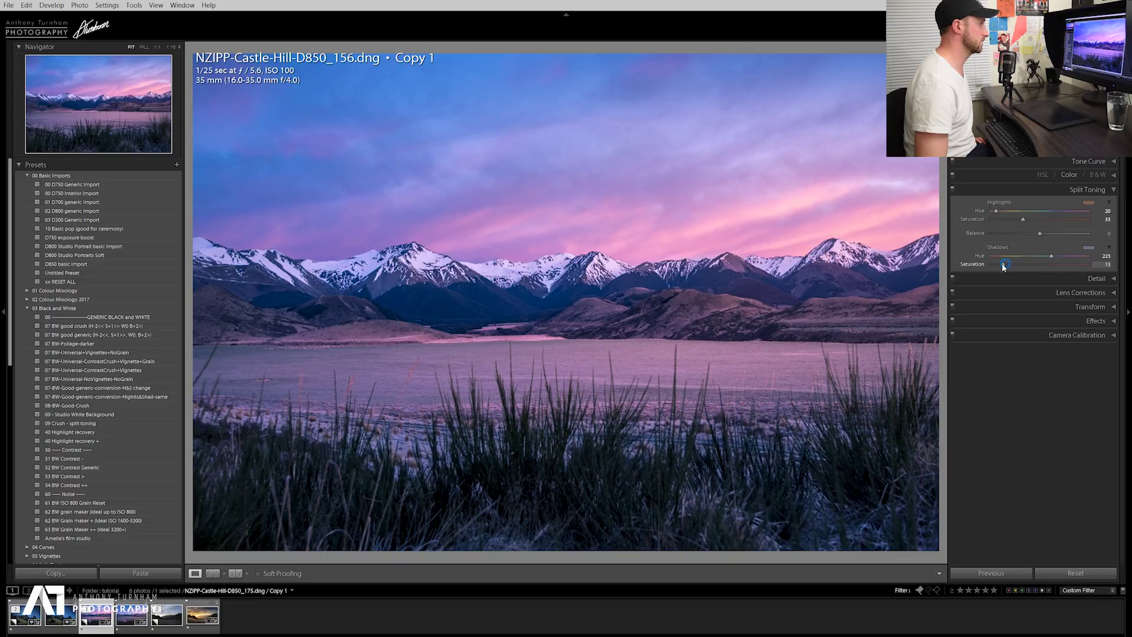
click(1089, 574)
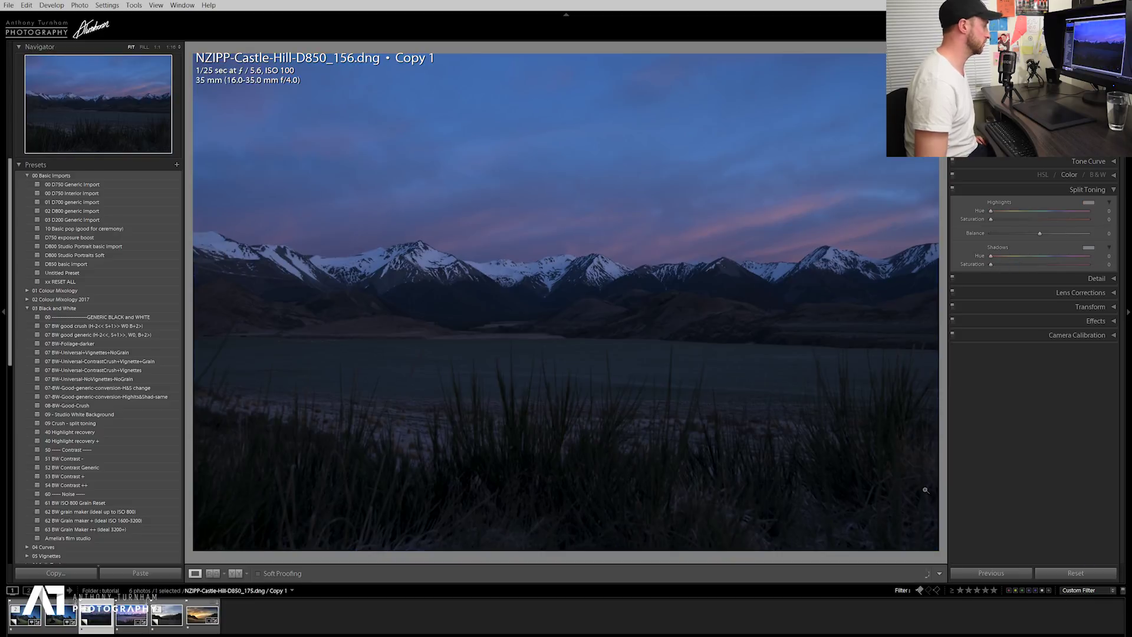
key(ctrl+z)
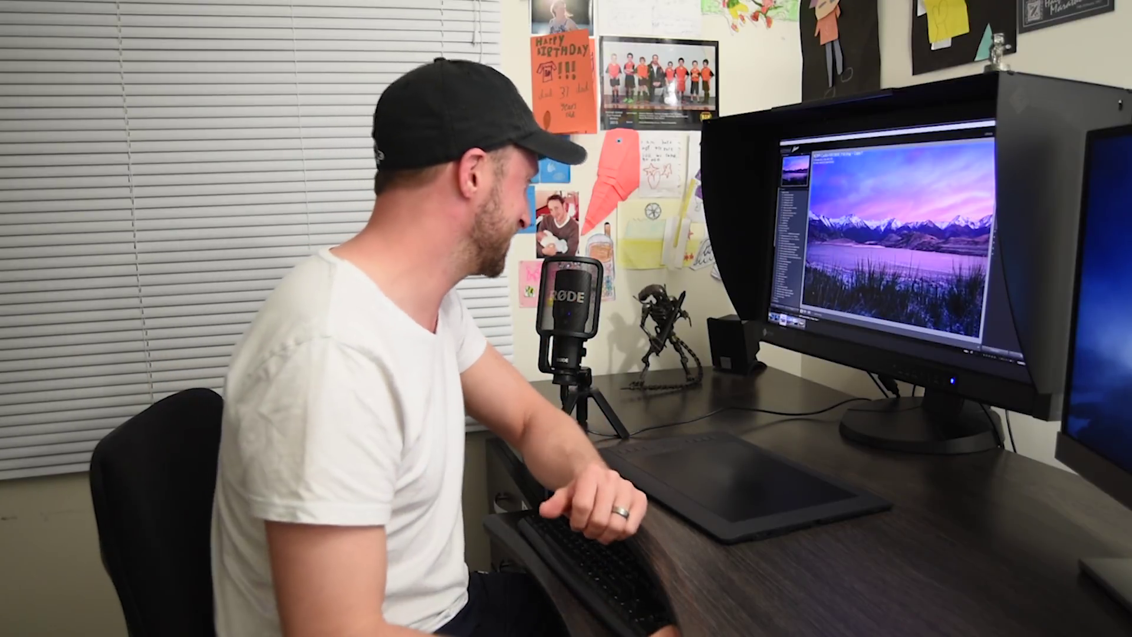
Move on to the unedited mountain path photo, NZIPP-Castle-Hill-D850_175.dng Copy 1, and open it for developing.
key(Right)
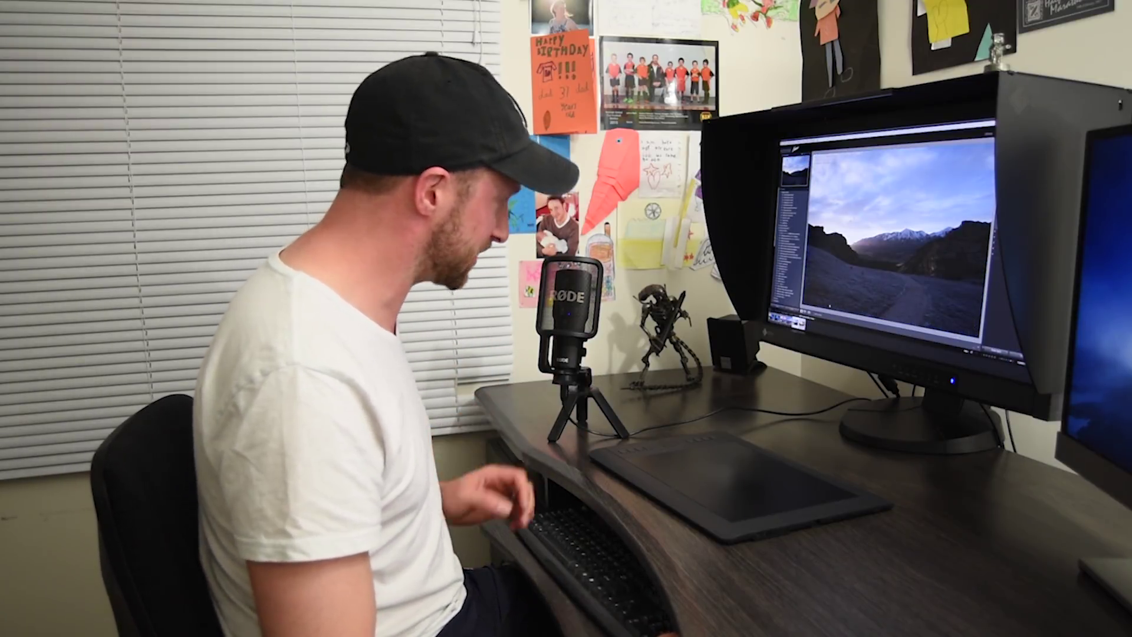
key(Right)
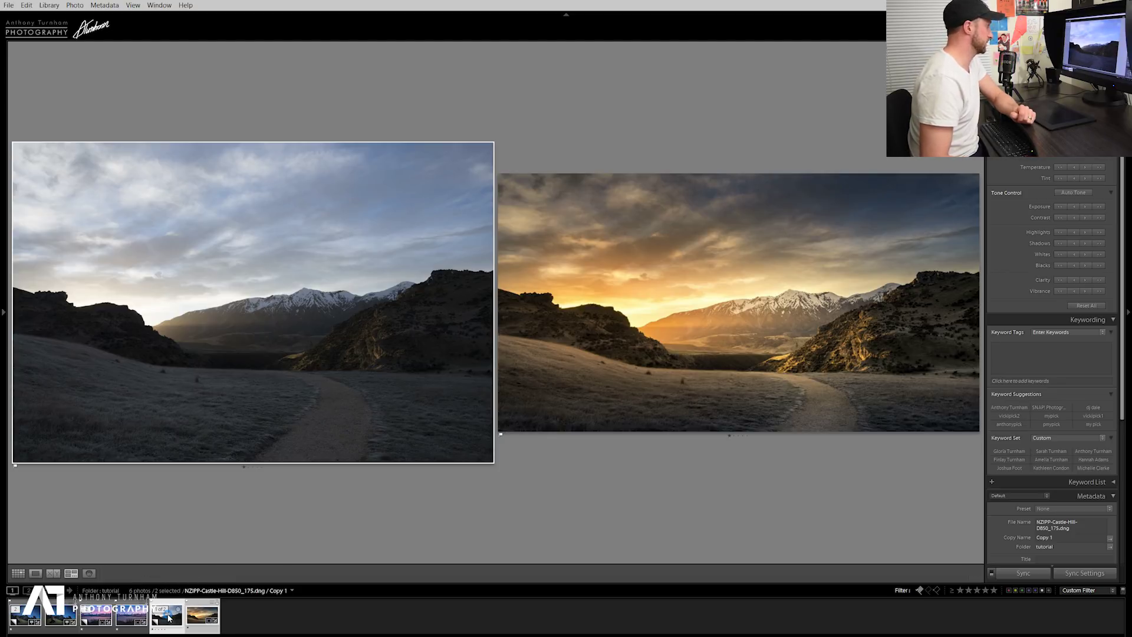
key(e)
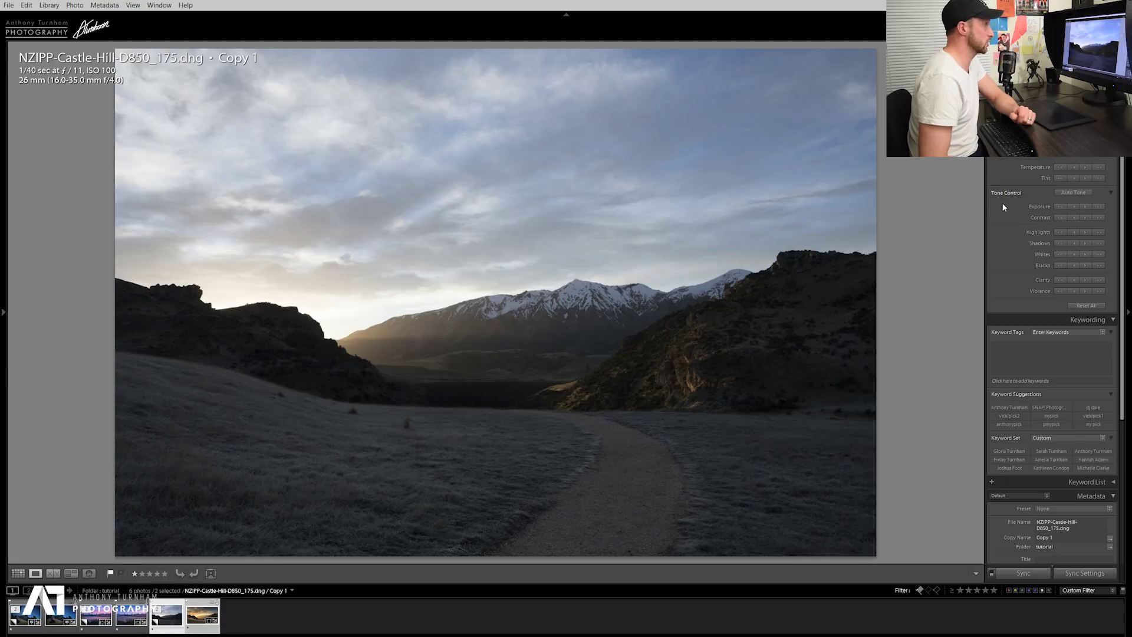
key(d)
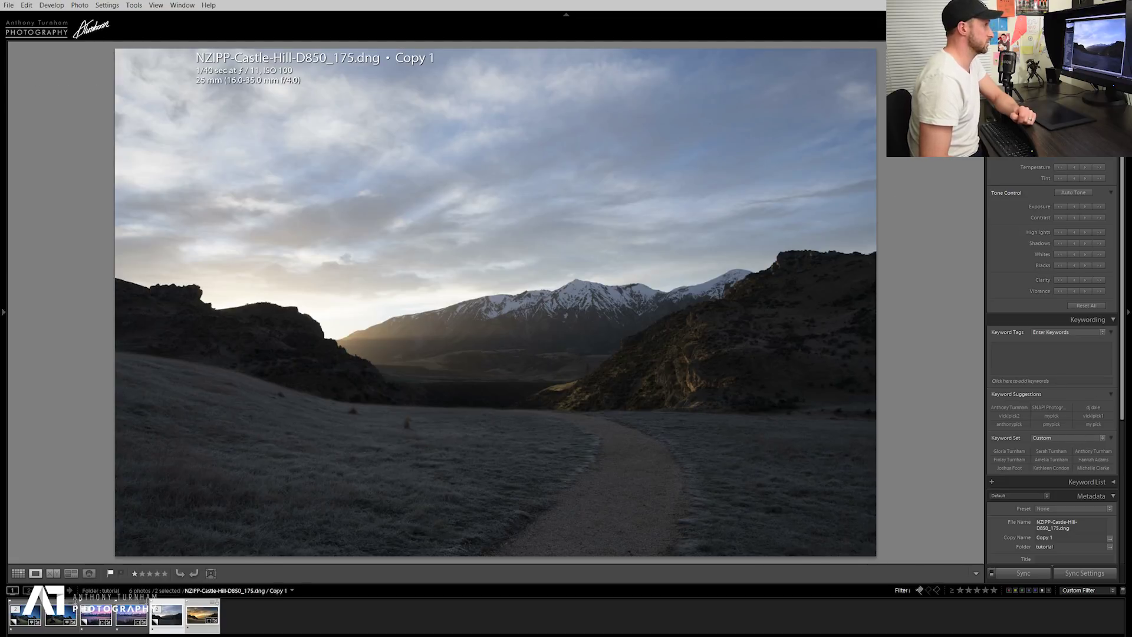
Warm the path photo's white balance to a temp of 7113 and a tint of +17.
scroll(1043, 224, up, 5)
click(1030, 188)
drag(1030, 189, 1039, 194)
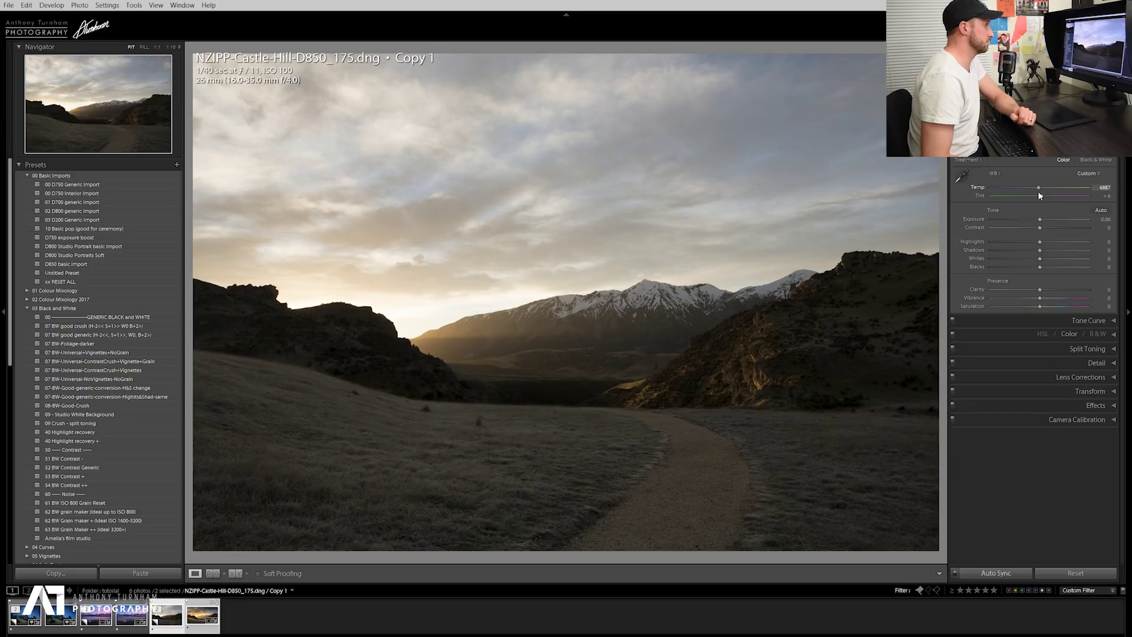
drag(1033, 190, 1041, 191)
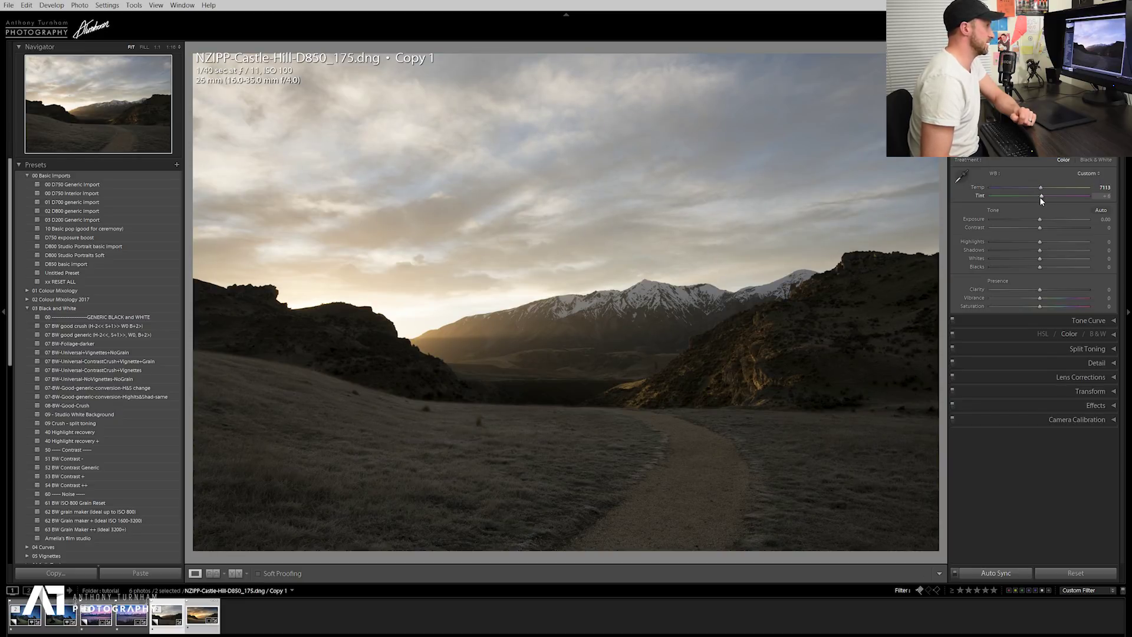
drag(1042, 196, 1053, 197)
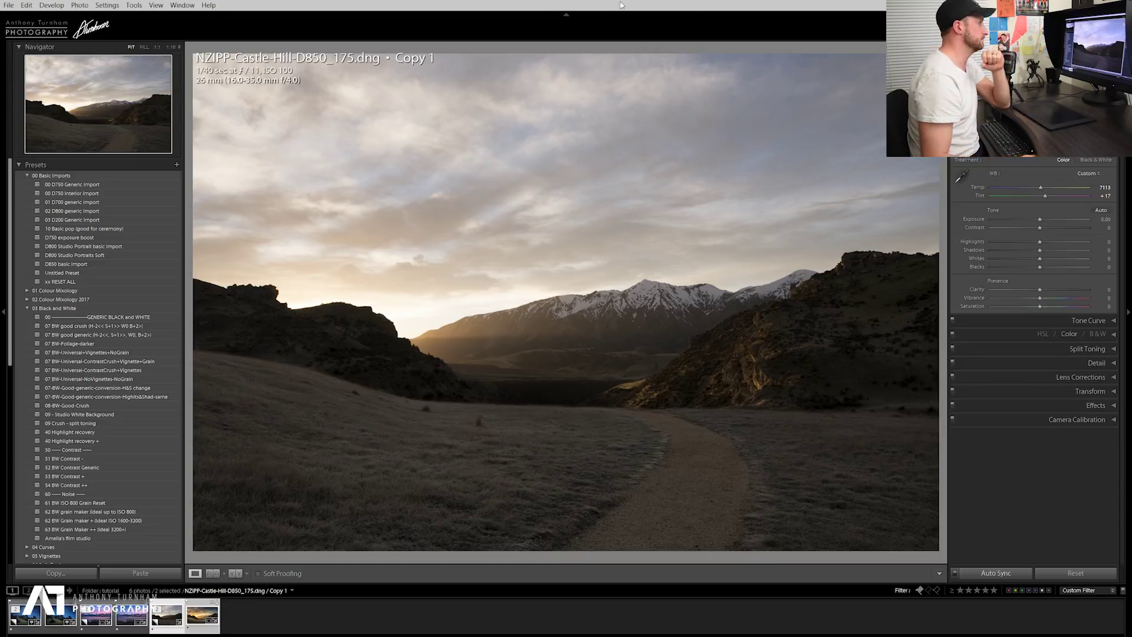
Add a level graduated filter from the upper sky down past the mountains with exposure -1.14.
key(m)
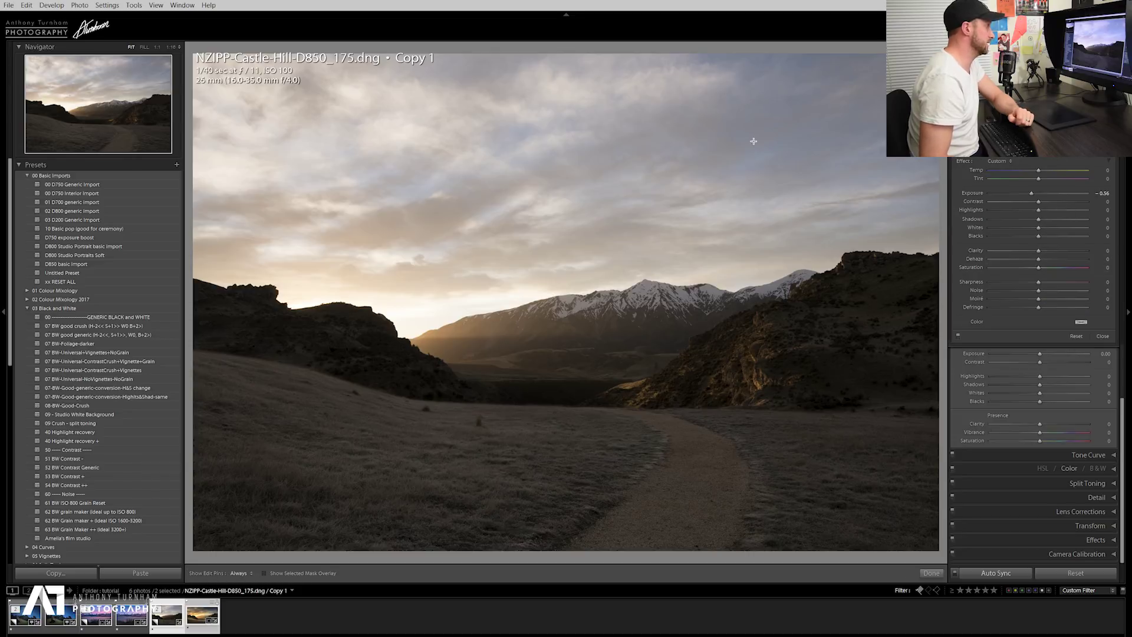
drag(627, 96, 625, 359)
drag(1032, 193, 1028, 193)
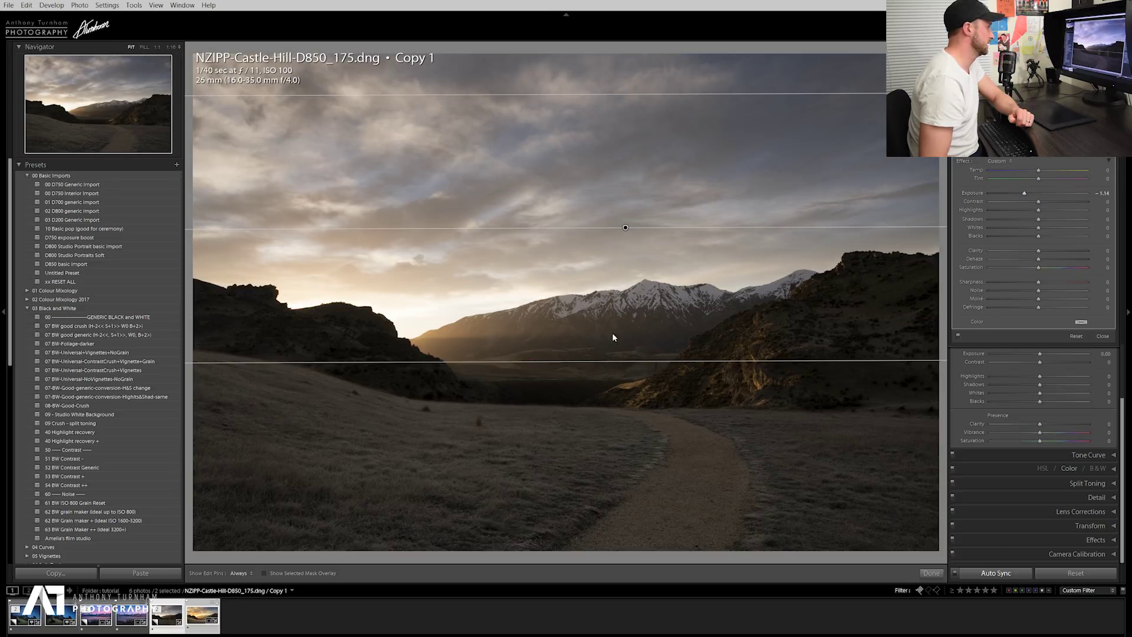
Add a second graduated filter from the foreground up into the lower sky with exposure 0.71.
drag(630, 385, 628, 216)
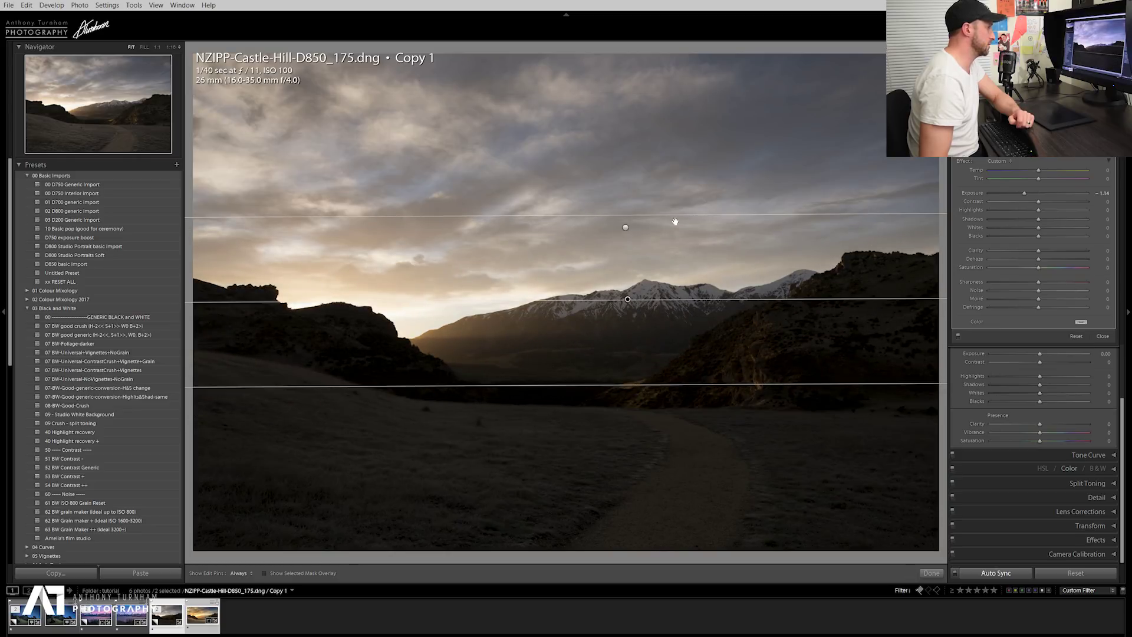
drag(1024, 193, 1048, 194)
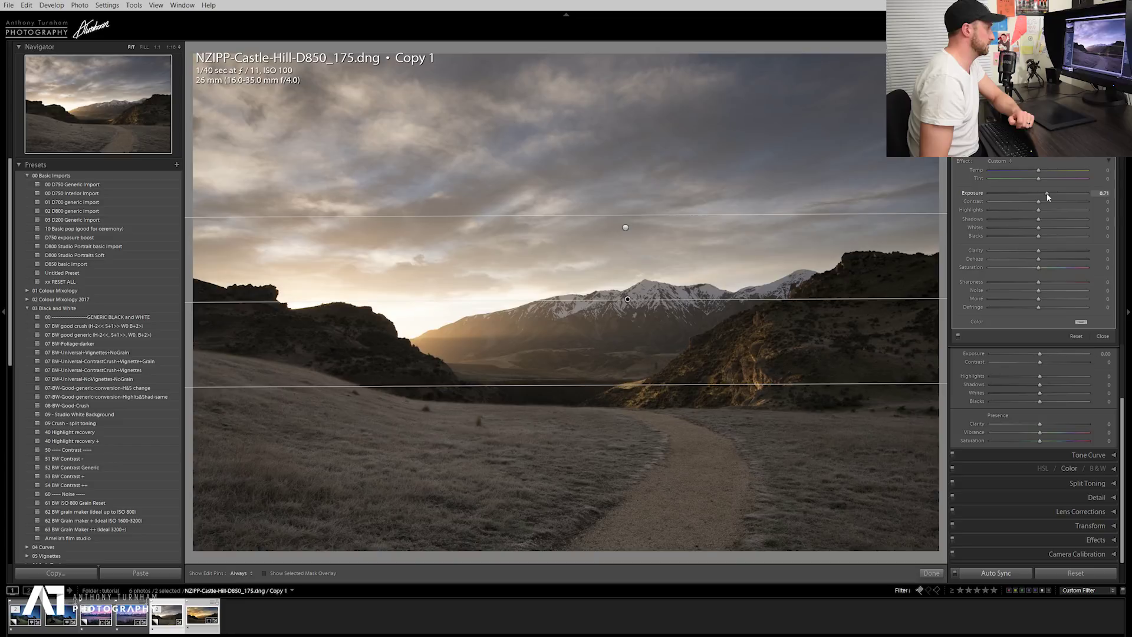
Set the foreground graduated filter's exposure to 0.89 and move the filter up to the mountain peaks.
drag(1048, 193, 1048, 193)
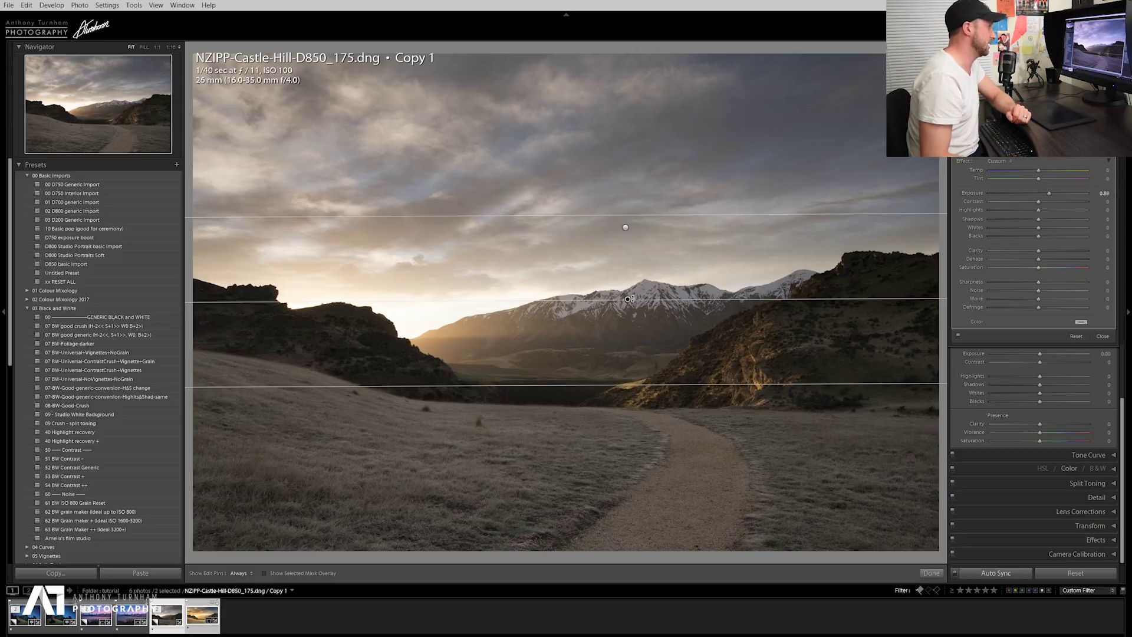
drag(629, 299, 628, 280)
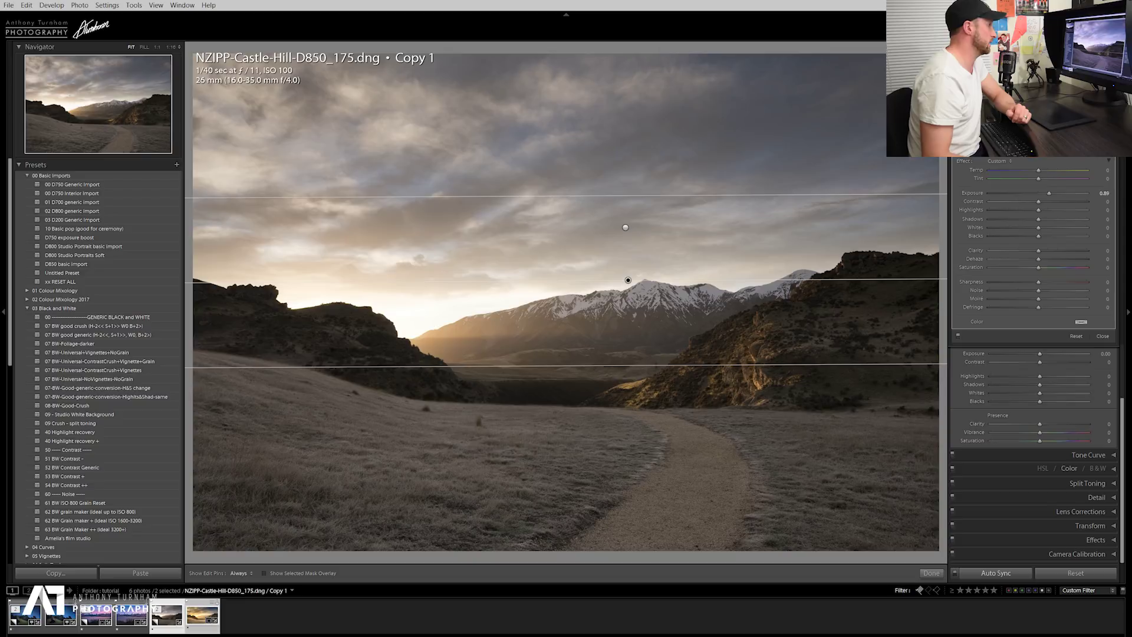
Adjust the path photo's overall tone to exposure +0.43, highlights -20, shadows +29, whites +31 and blacks -17.
key(shift+m)
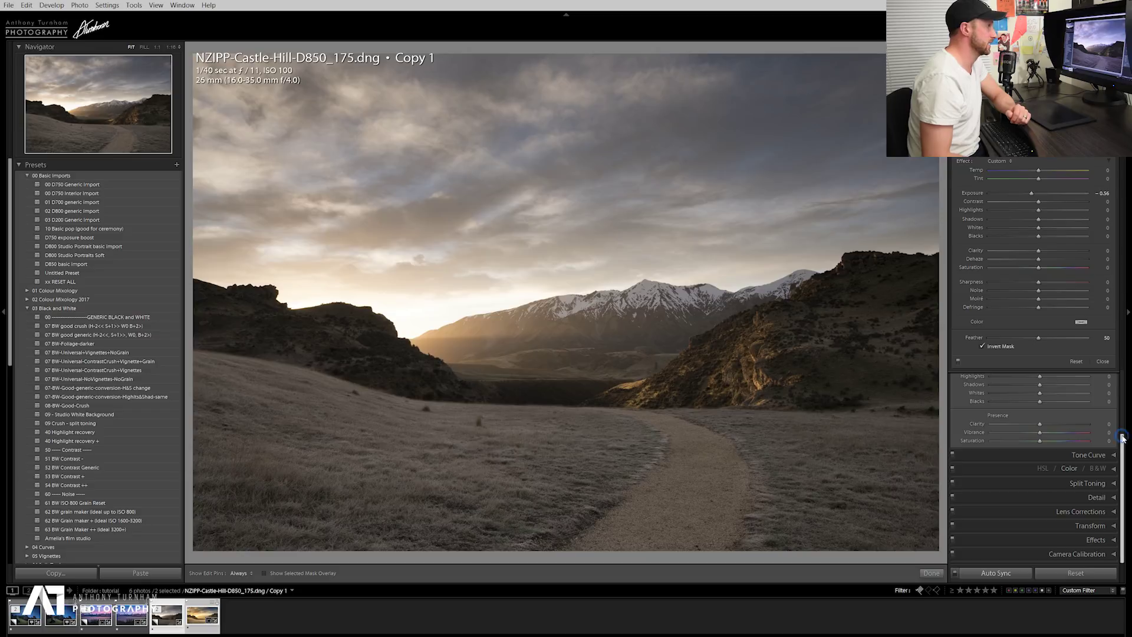
scroll(1038, 176, up, 1)
key(shift+m)
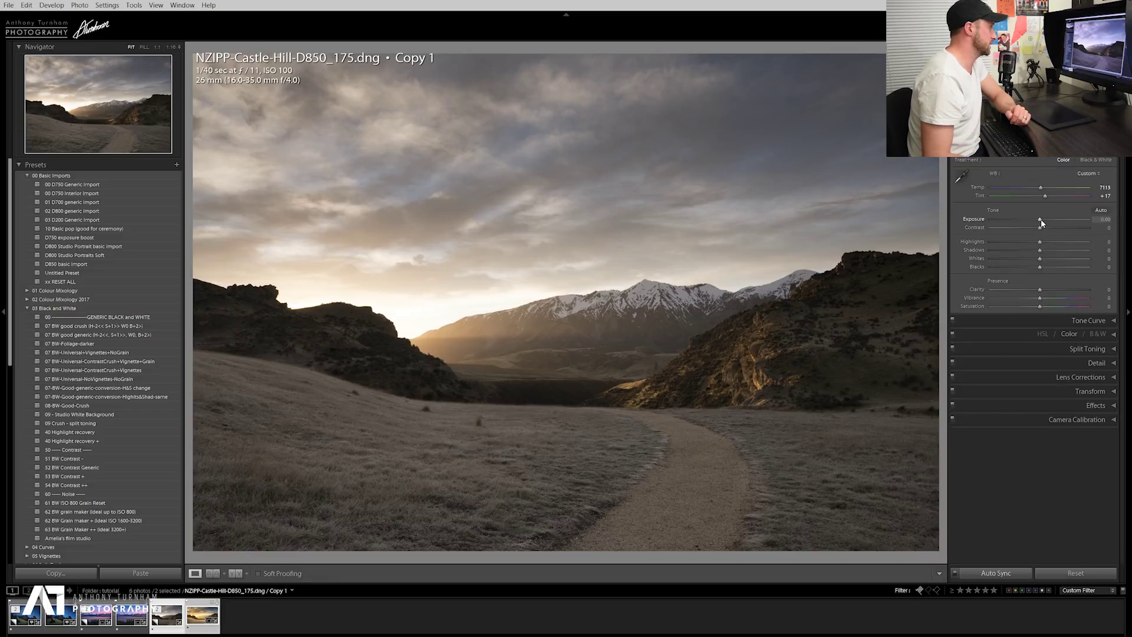
drag(1043, 223, 1045, 220)
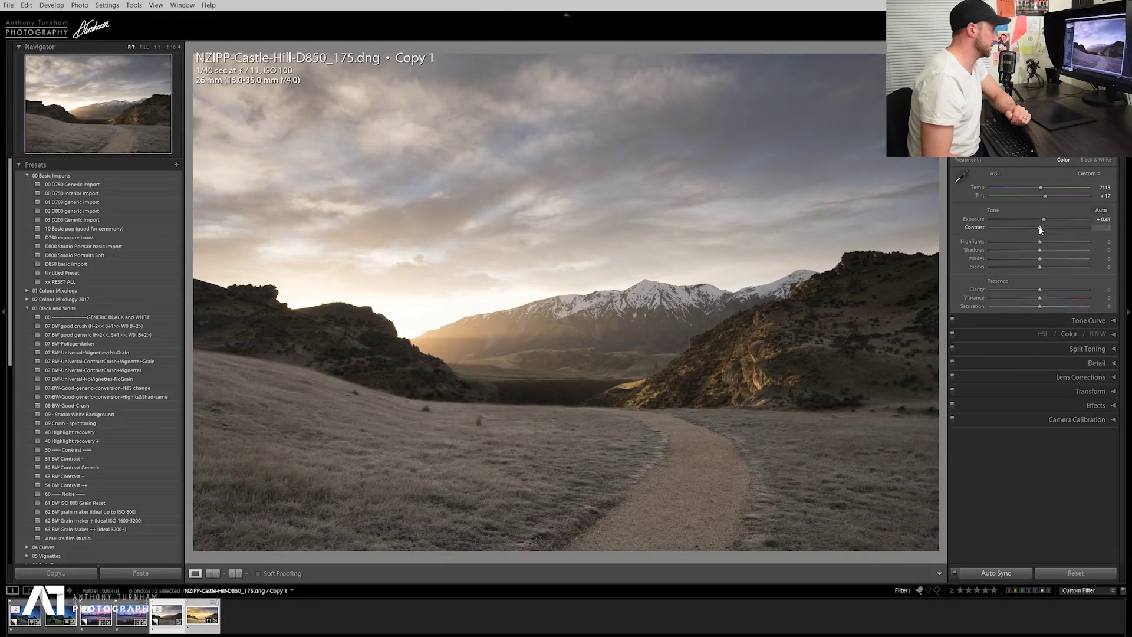
drag(1026, 240, 1031, 268)
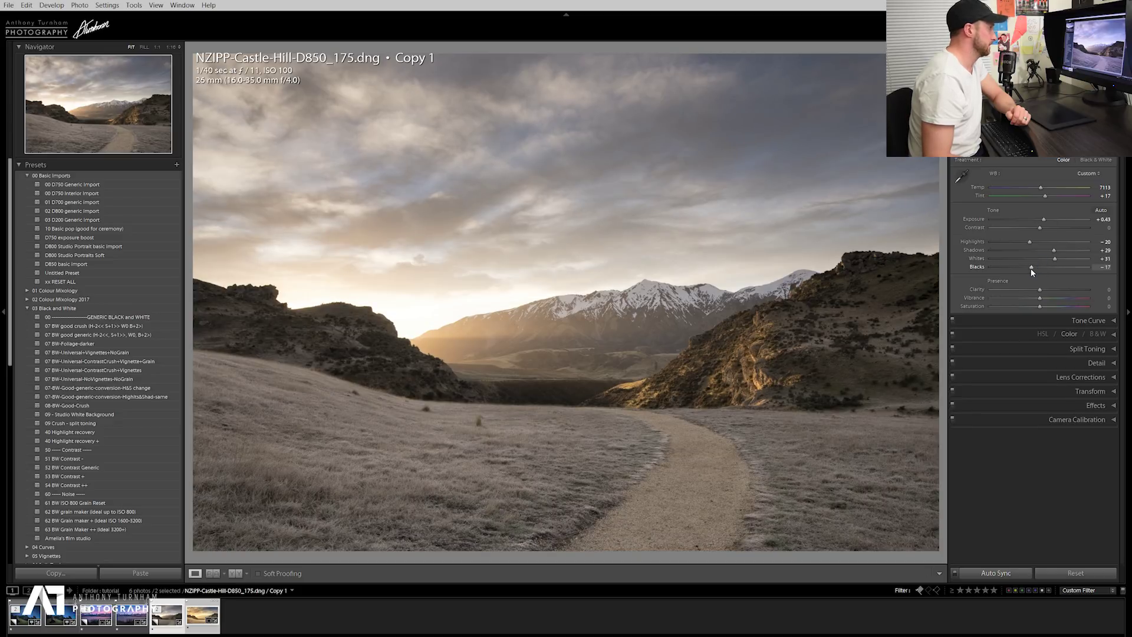
click(1032, 269)
drag(1031, 270, 1032, 268)
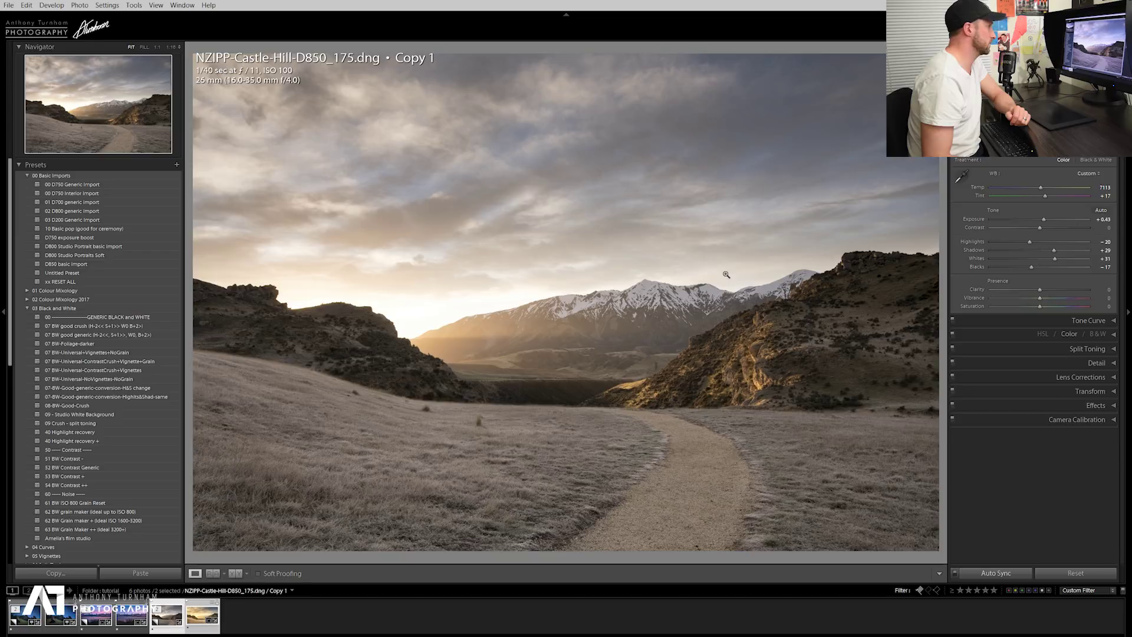
Lower the sky graduated filter to just above the peaks, shift the foreground one slightly down, and set the latter's exposure to 0.52.
key(m)
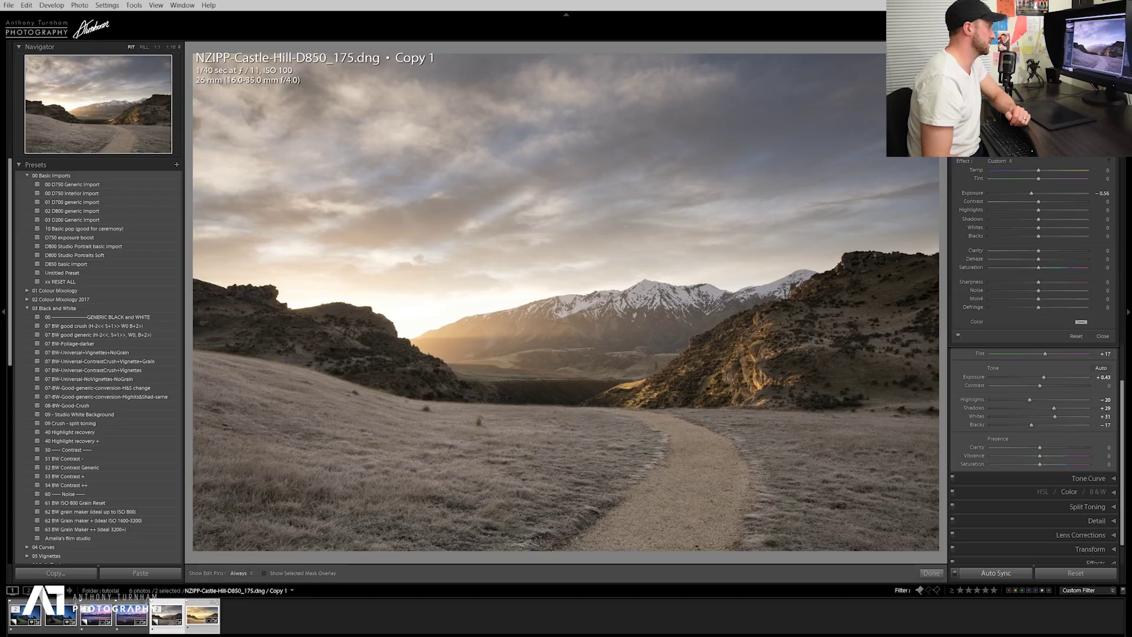
drag(625, 226, 660, 307)
drag(654, 268, 659, 269)
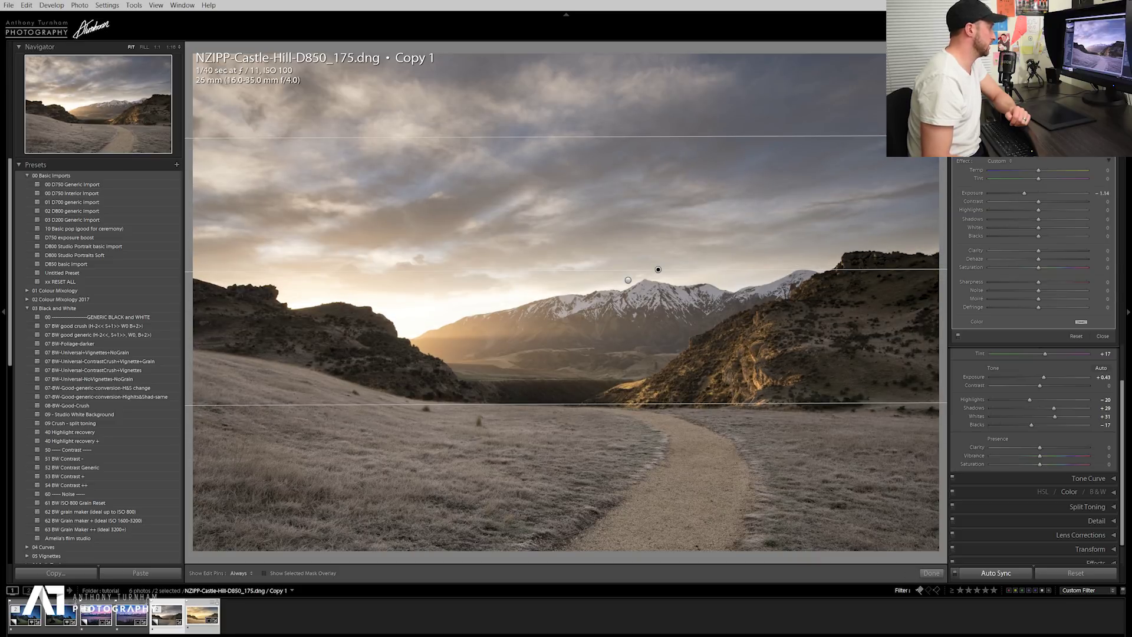
mouse_move(630, 279)
mouse_down()
mouse_move(626, 377)
mouse_move(639, 407)
mouse_move(642, 290)
mouse_up()
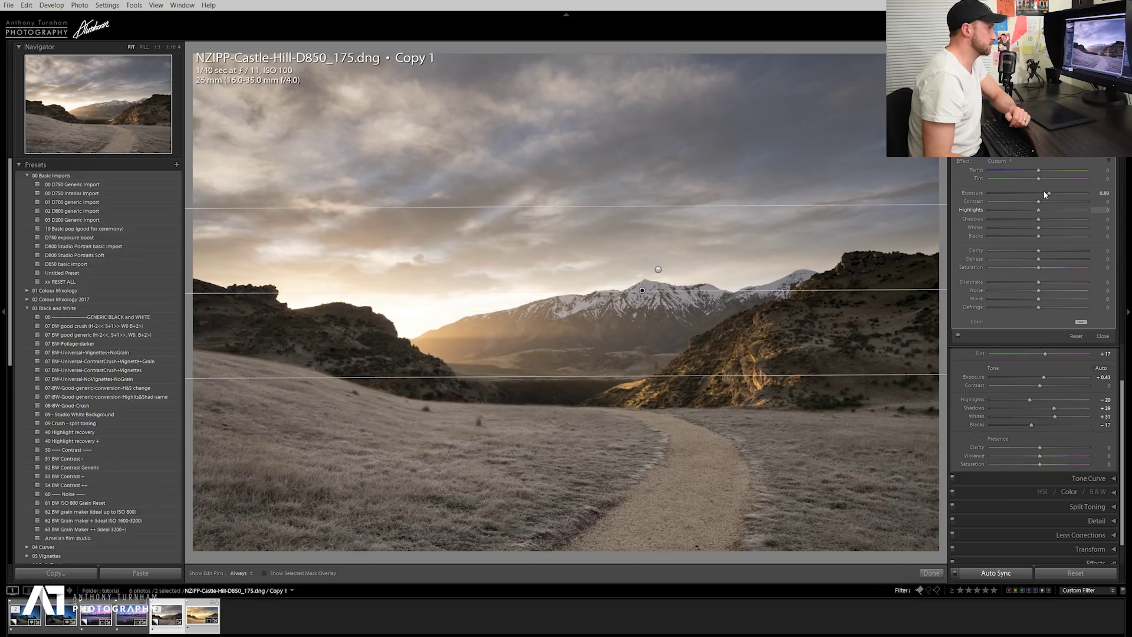
drag(1049, 194, 1042, 194)
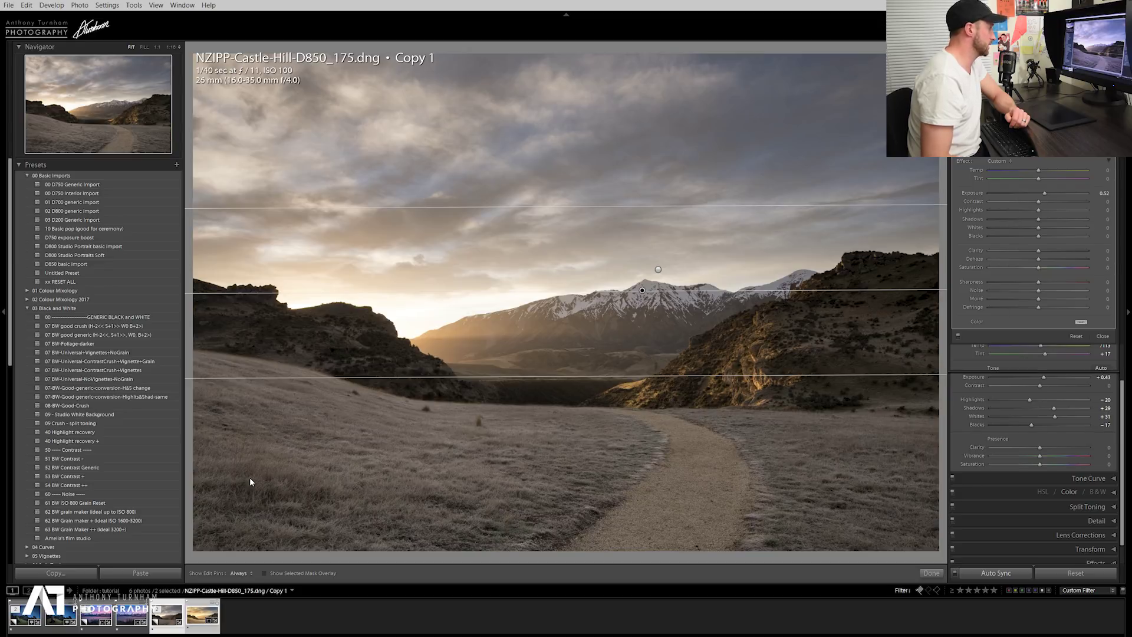
Add three radial filters with exposure -0.56 over both lower corners and the grass beside the path, feathering the grass one to 100.
key(shift+m)
drag(222, 538, 644, 365)
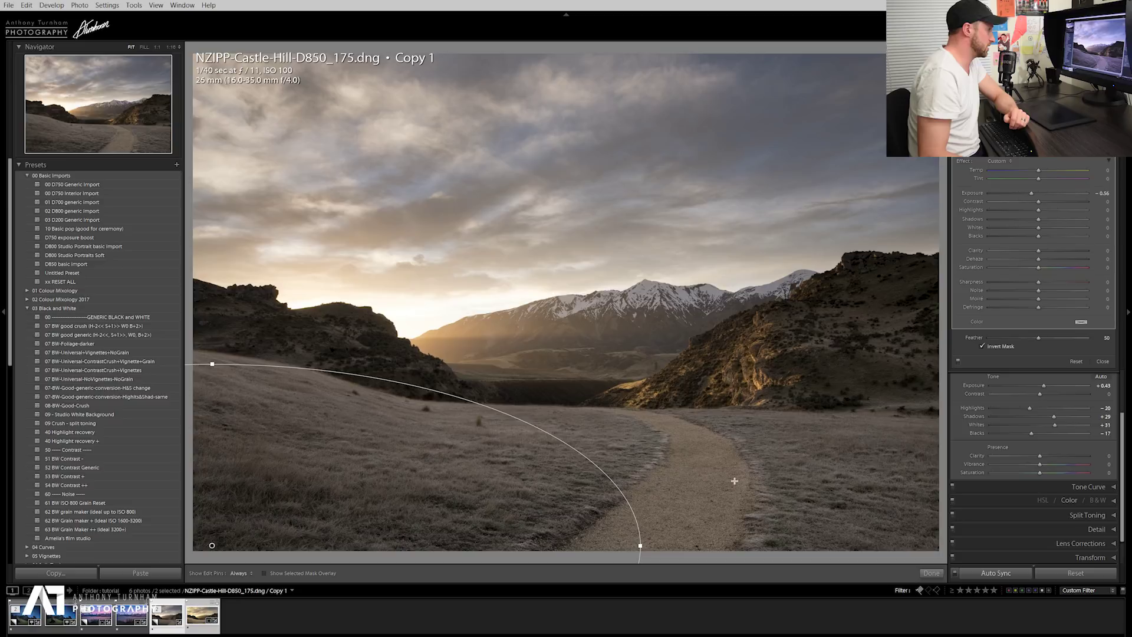
drag(932, 550, 724, 345)
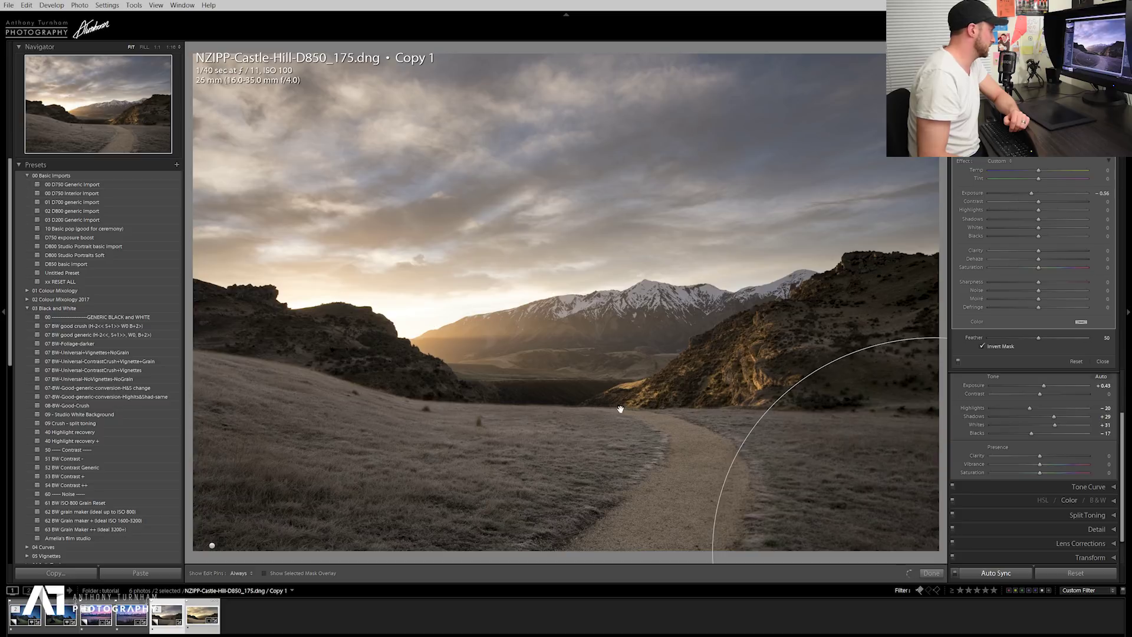
drag(464, 464, 672, 382)
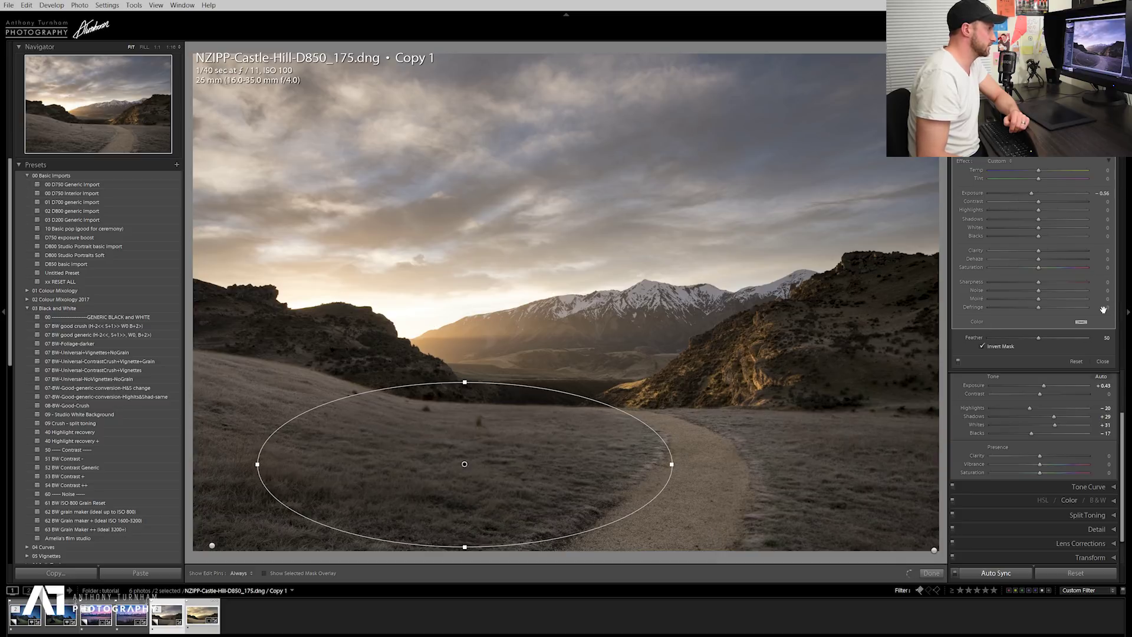
click(1090, 338)
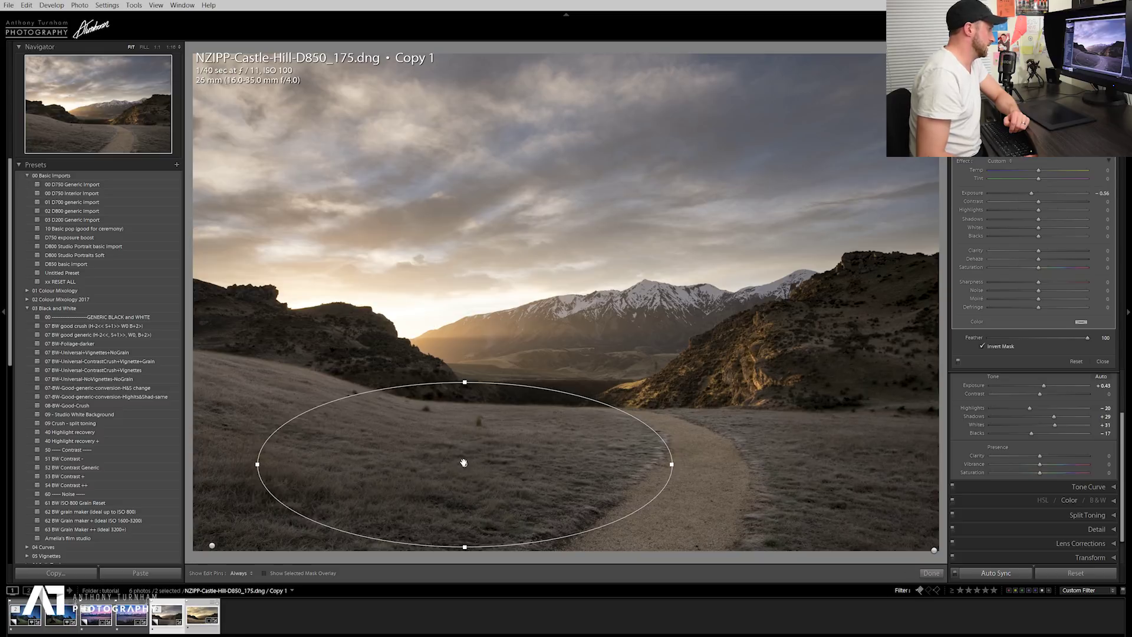
Add a radial filter over the near part of the gravel path with exposure 0.89 and narrow it around the path.
drag(666, 543, 806, 383)
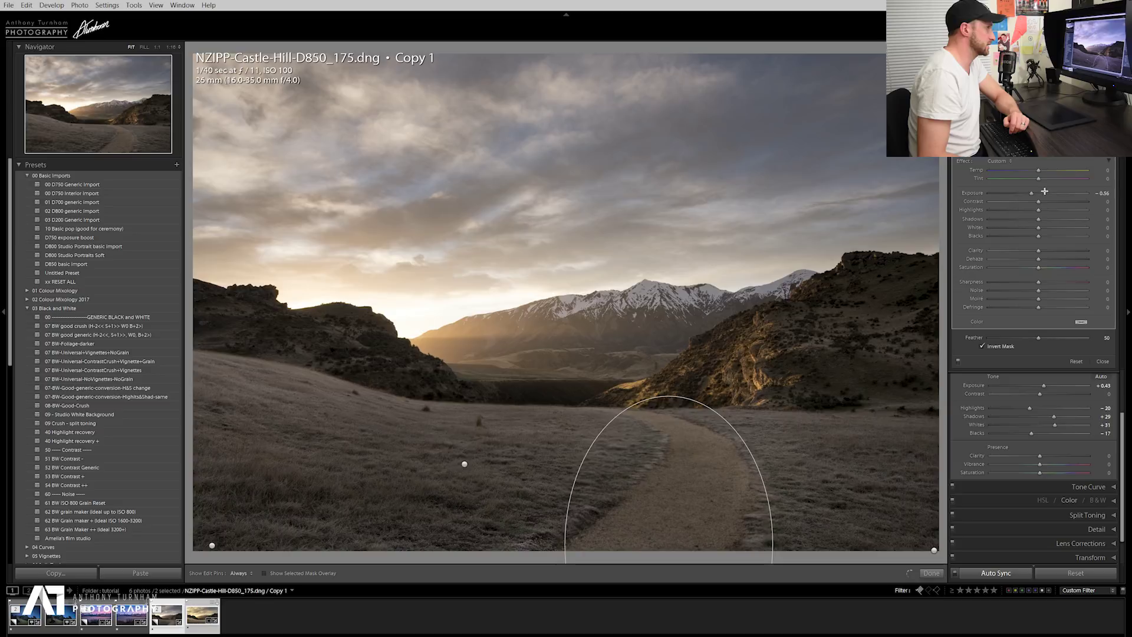
drag(1045, 193, 1050, 195)
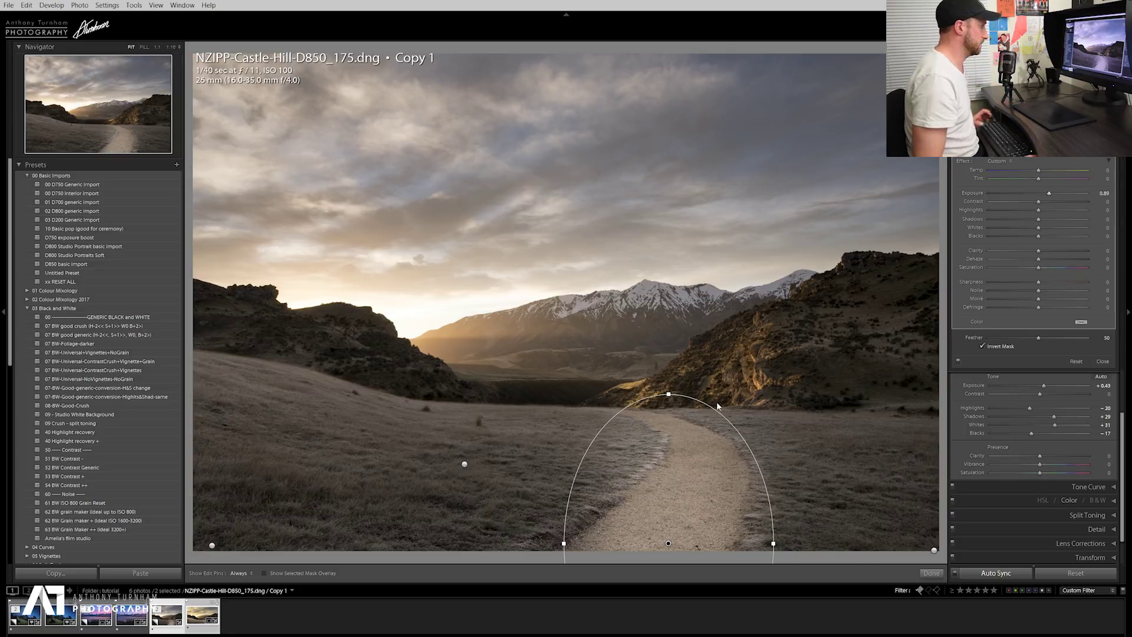
drag(772, 543, 752, 543)
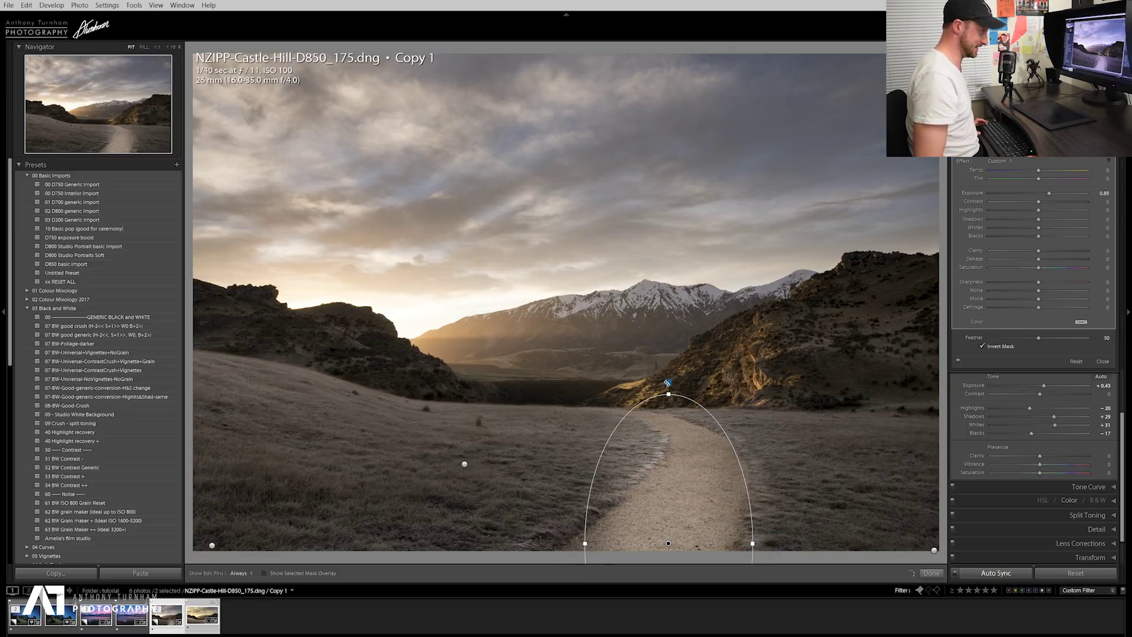
Tilt, shrink and shift the path's radial filter to follow the near stretch, and set its exposure to 0.38.
drag(694, 386, 759, 416)
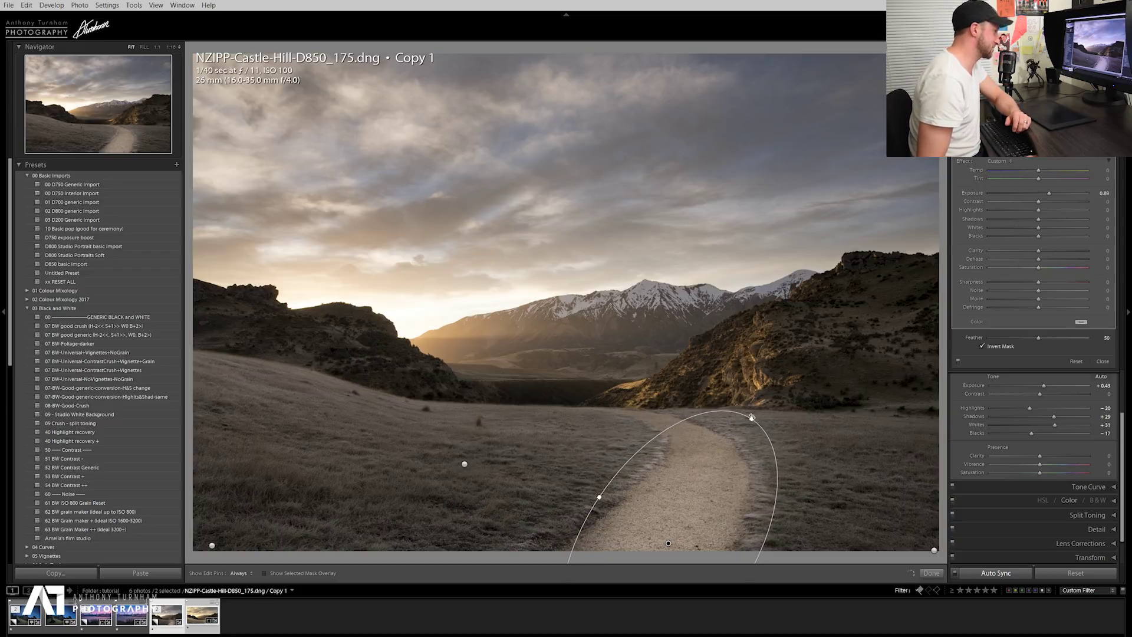
drag(751, 419, 723, 452)
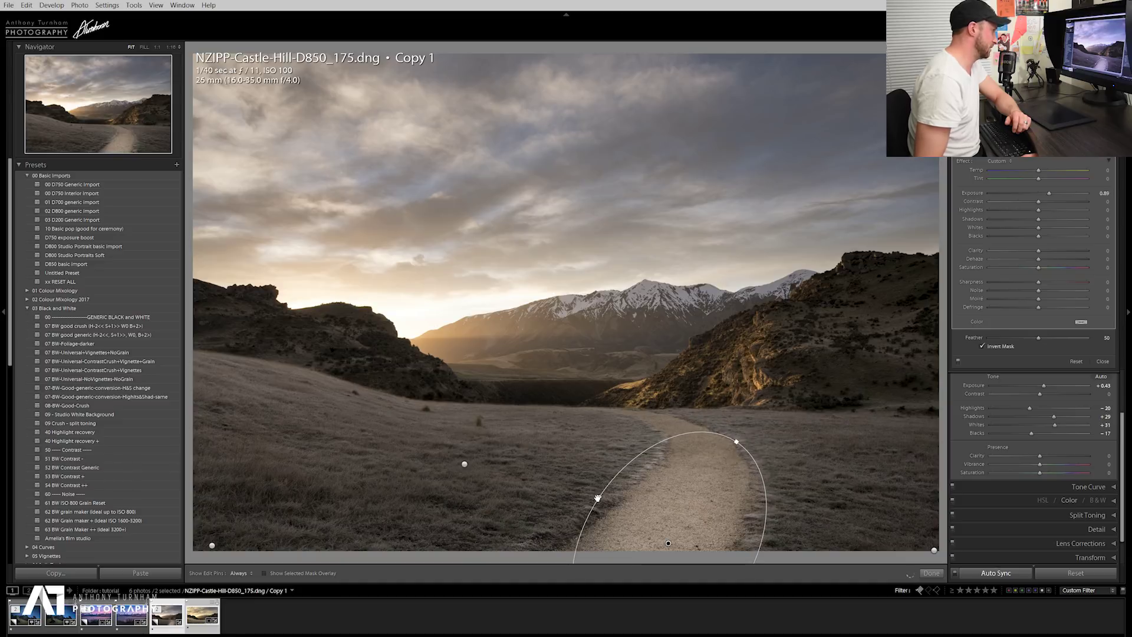
drag(600, 498, 612, 506)
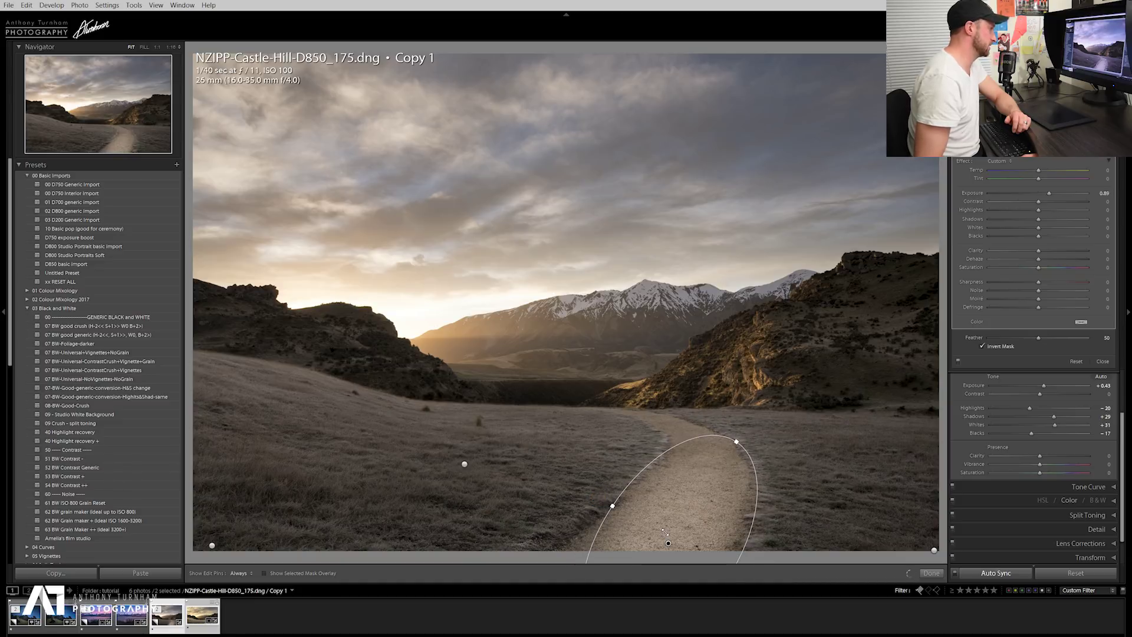
drag(681, 539, 655, 537)
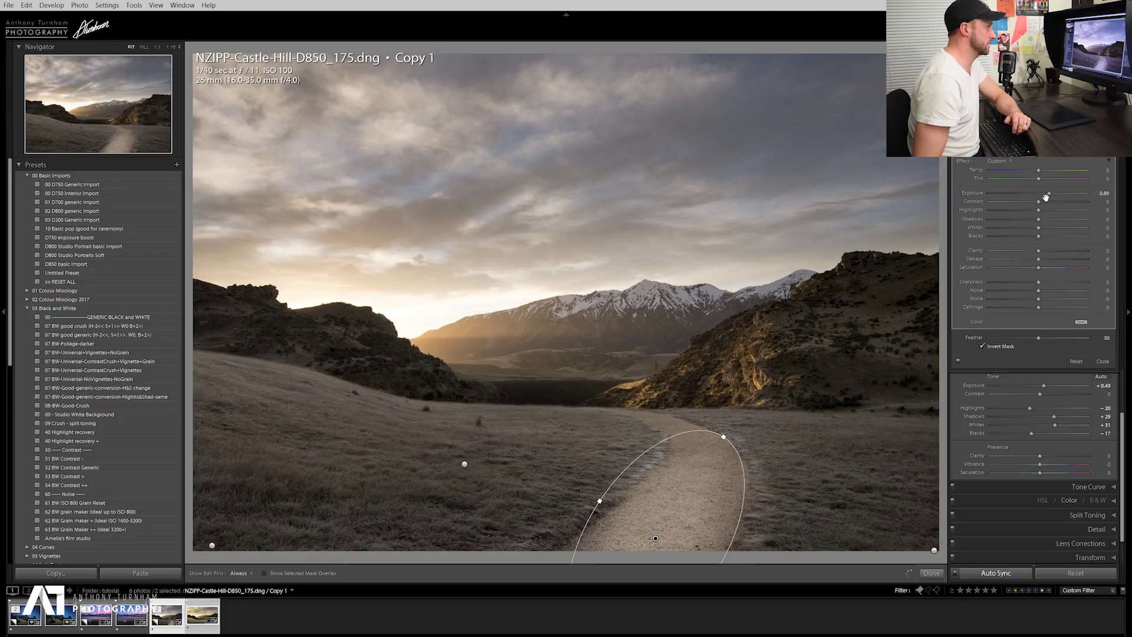
drag(1045, 193, 1043, 194)
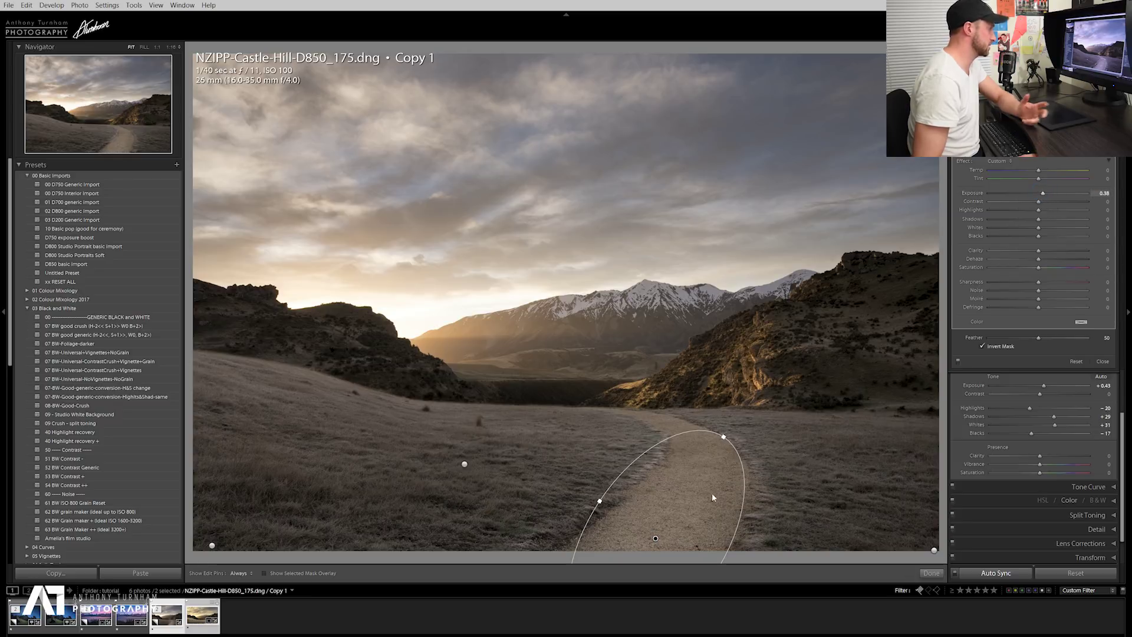
Duplicate the path's radial filter, then move, rotate and shrink the copy to fit the path's far bend.
right_click(656, 537)
click(662, 542)
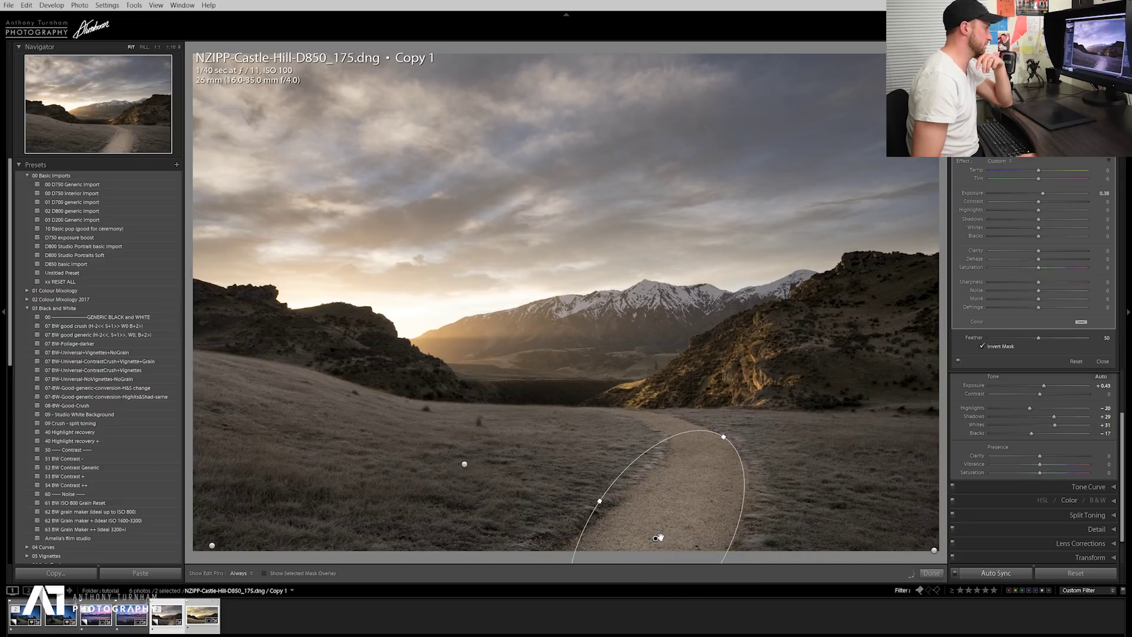
drag(656, 538, 678, 430)
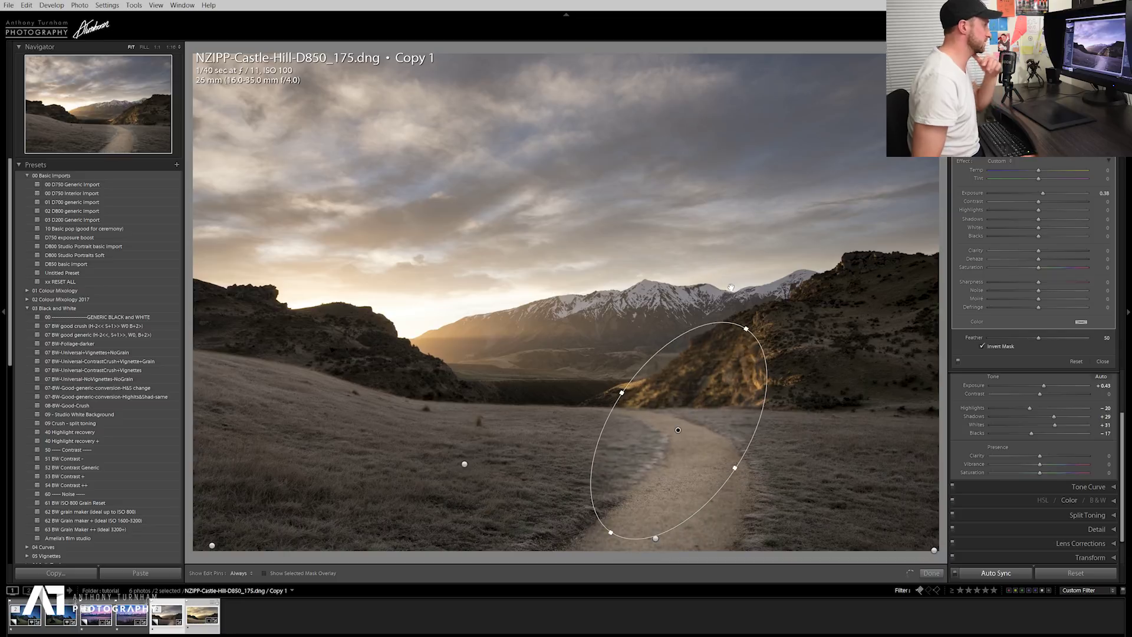
drag(748, 322, 564, 370)
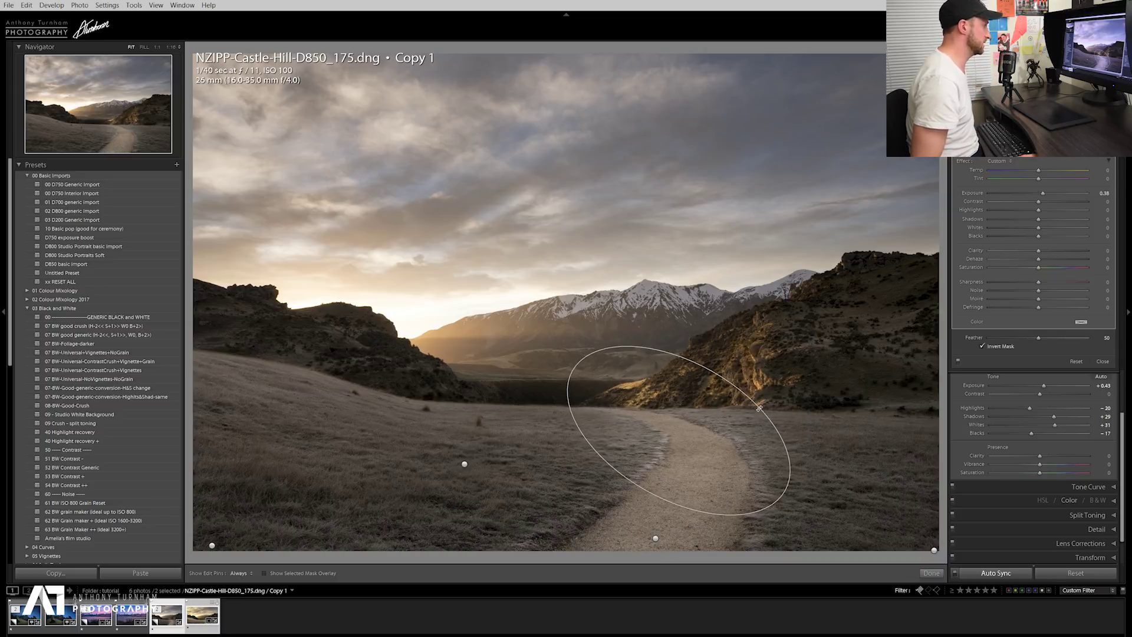
drag(733, 384, 688, 412)
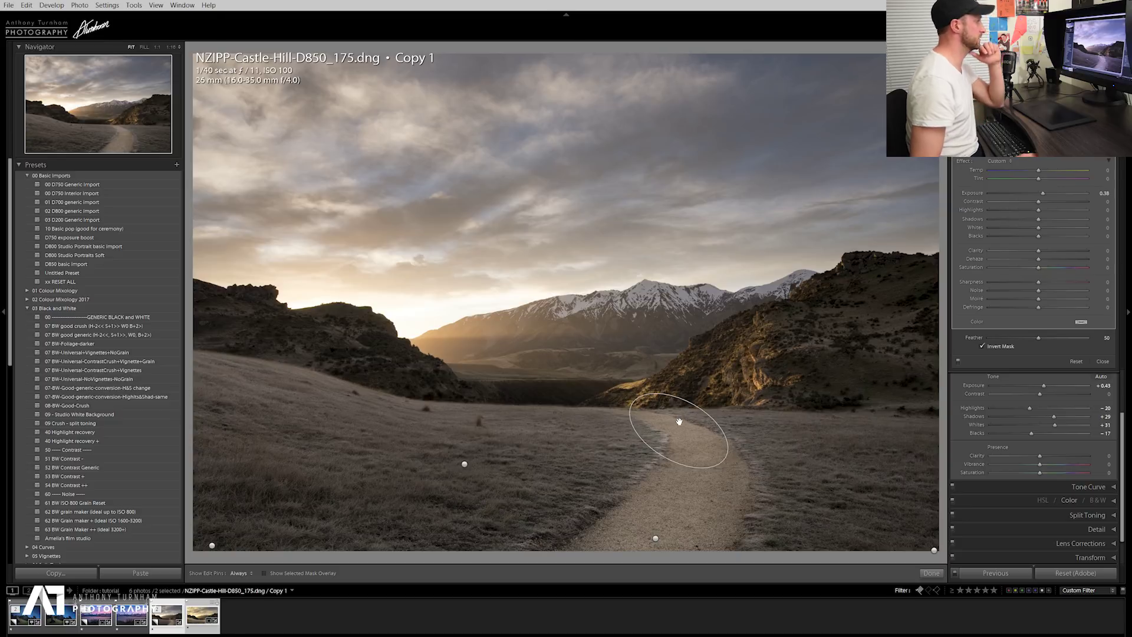
drag(678, 429, 676, 434)
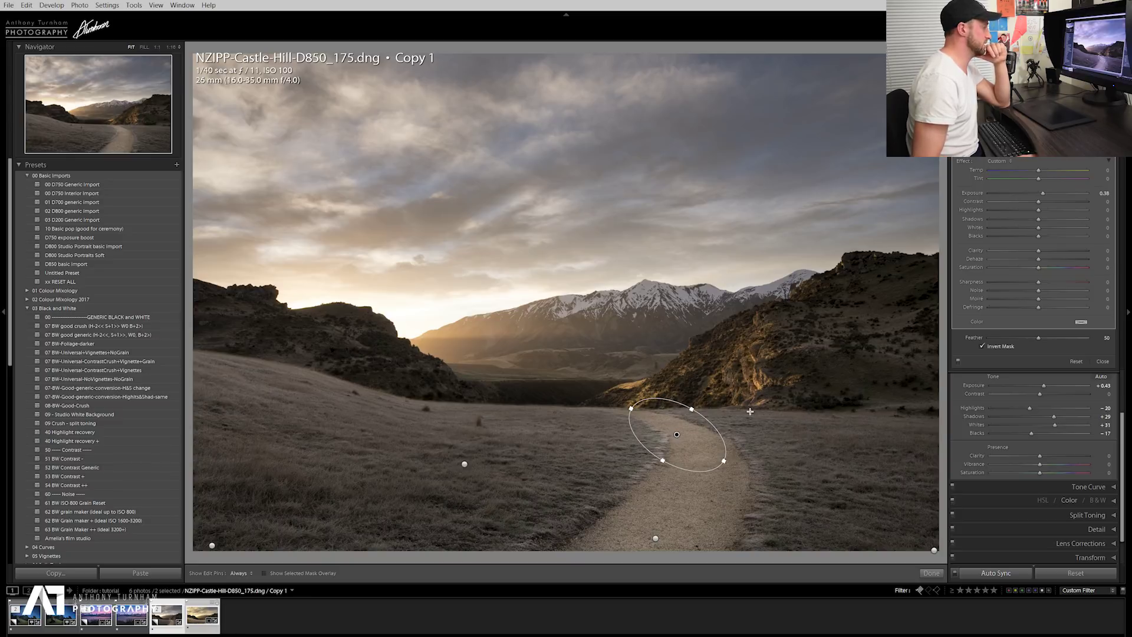
Duplicate the far-bend radial filter onto the grass below the rocky hill, then level and stretch it into a wide, flat ellipse.
right_click(678, 435)
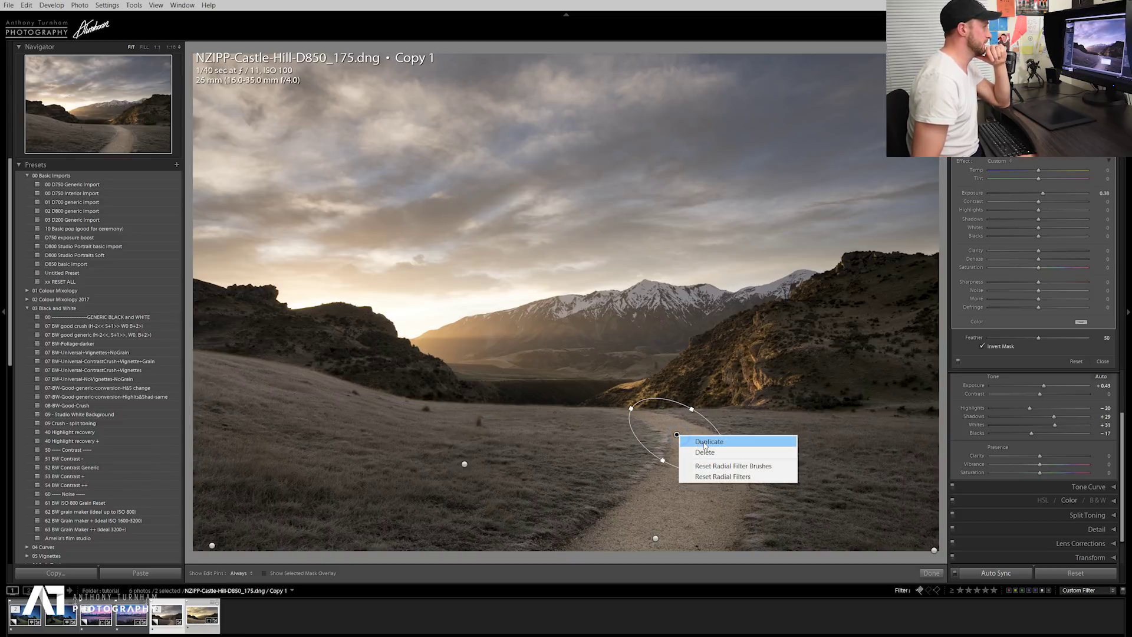
key(Escape)
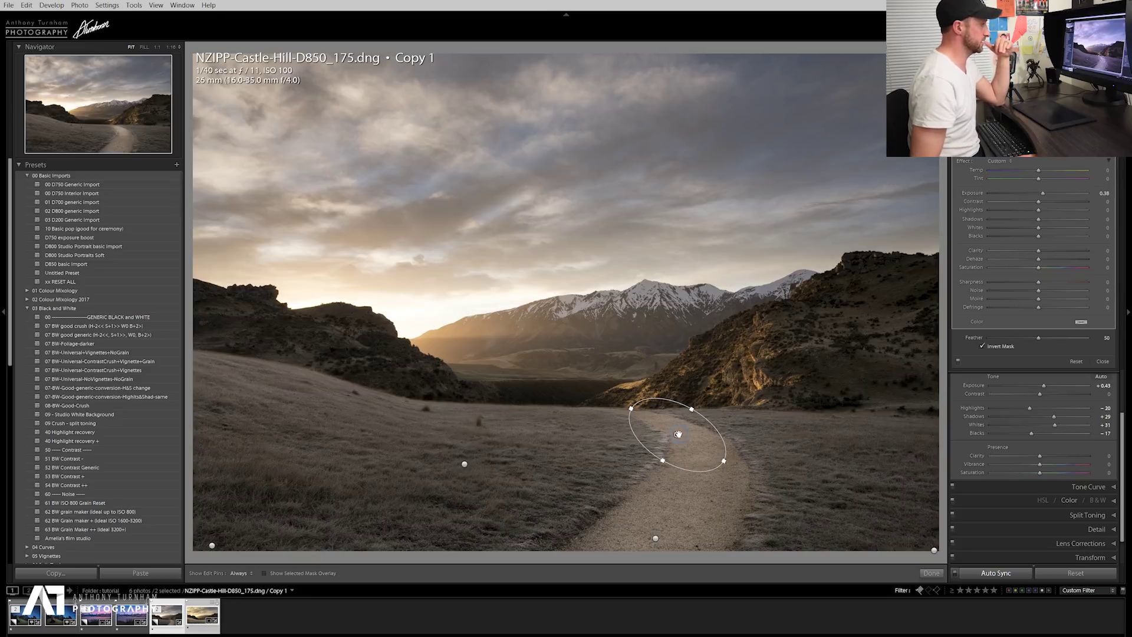
drag(677, 435, 816, 408)
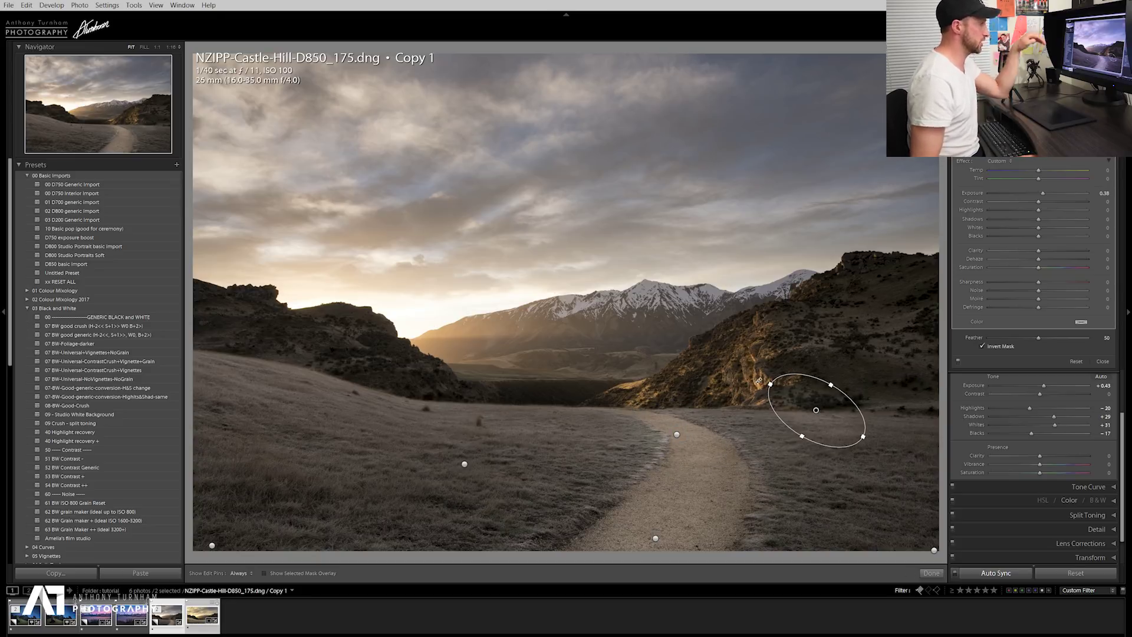
drag(760, 380, 751, 410)
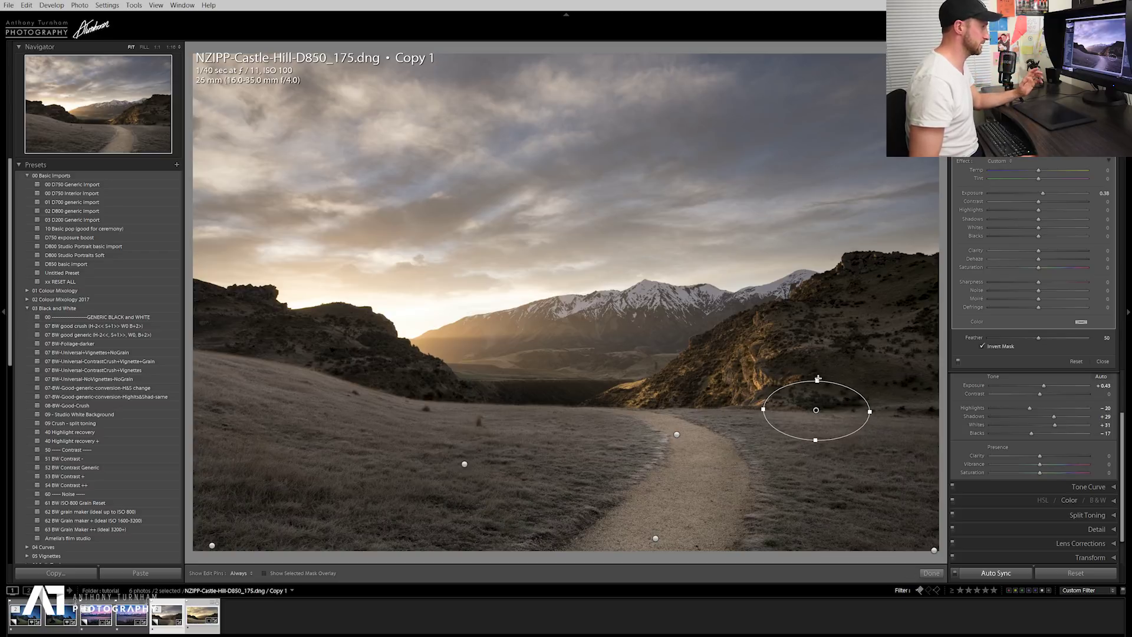
drag(818, 380, 816, 391)
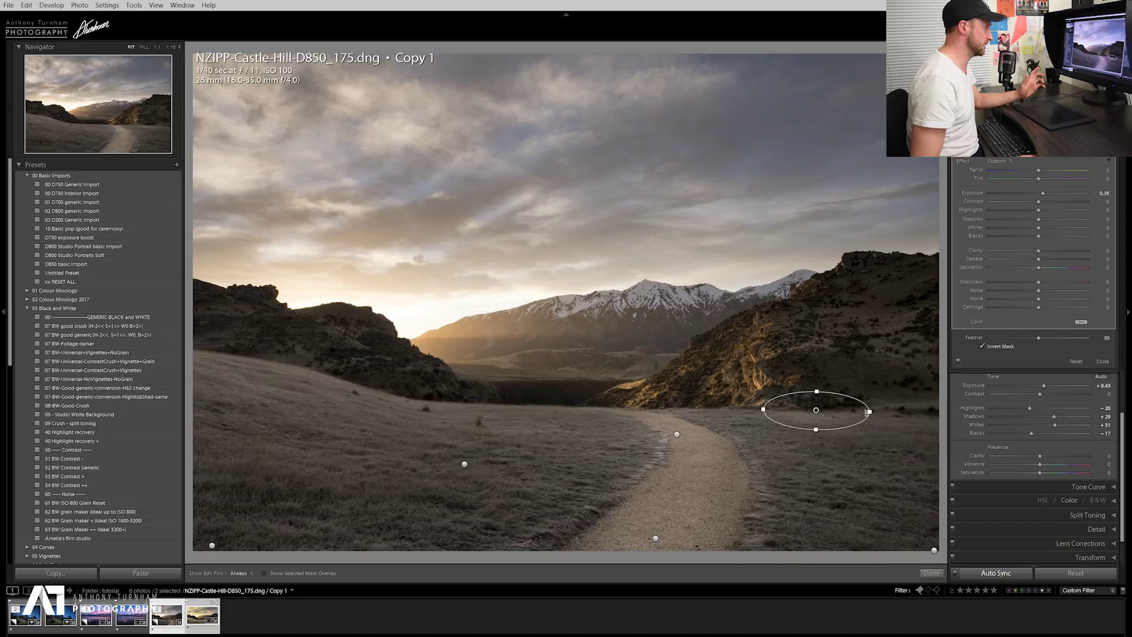
drag(762, 409, 638, 405)
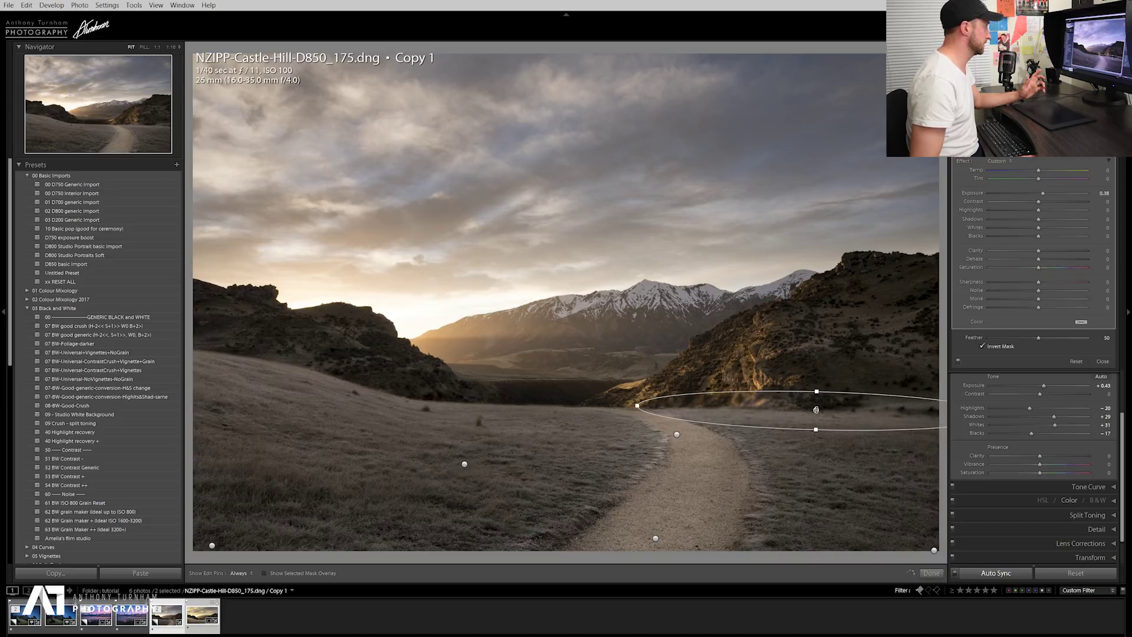
drag(816, 432, 816, 439)
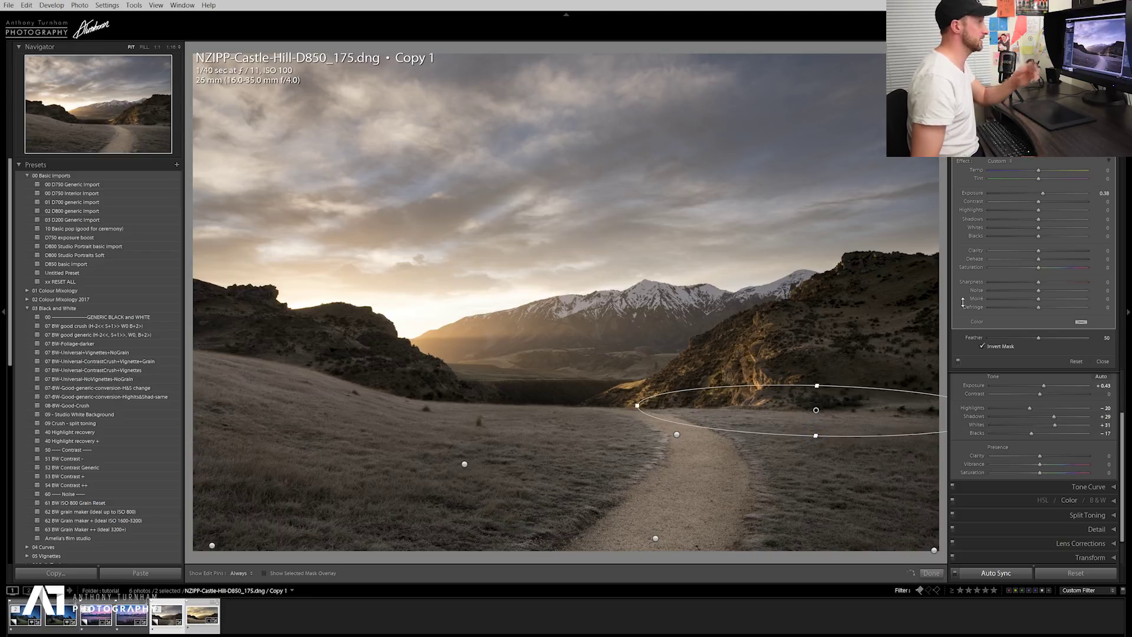
Warm the radial filter on the grass below the rocky hill with temperature 57 and tint 23.
click(1066, 170)
drag(1053, 178, 1056, 179)
click(1067, 170)
scroll(1053, 171, up, 5)
scroll(1056, 178, up, 5)
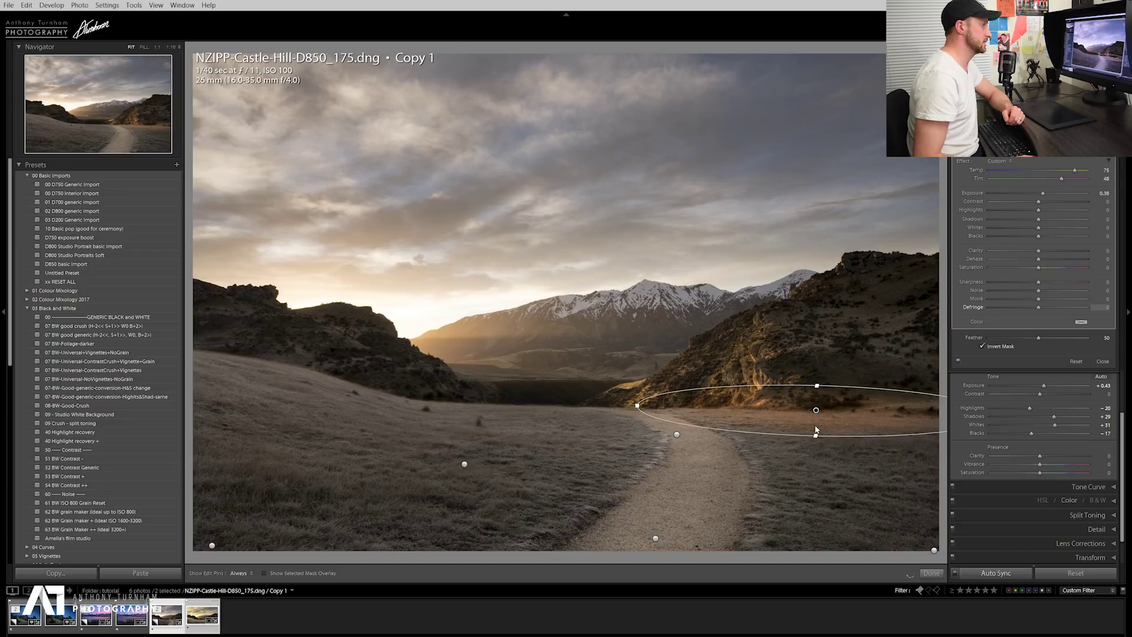
click(1057, 178)
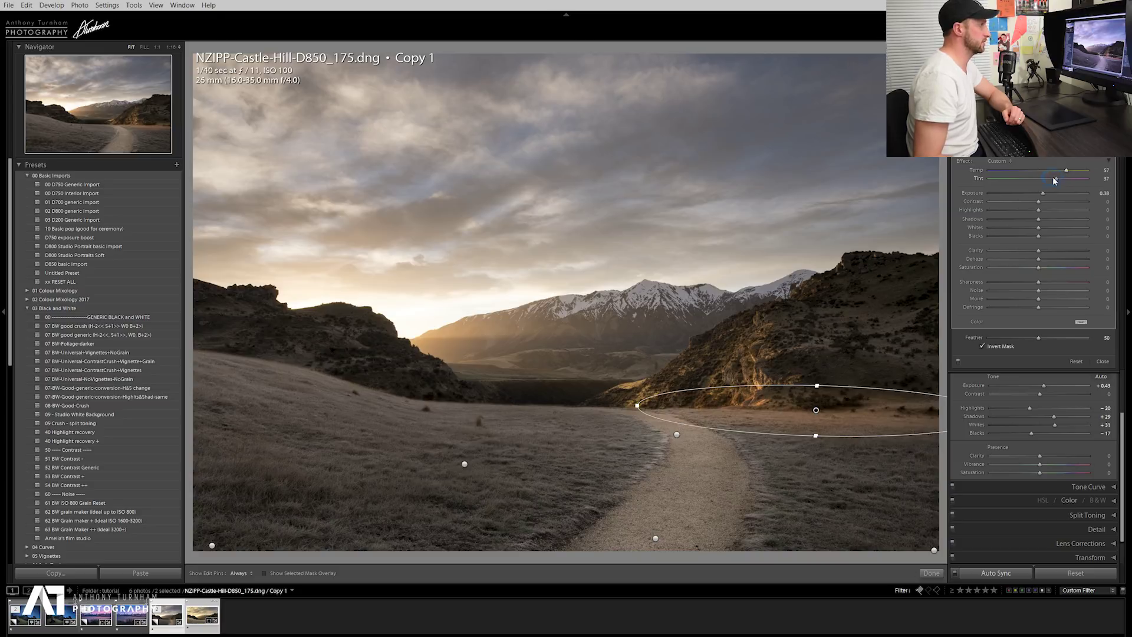
drag(1054, 177, 1049, 177)
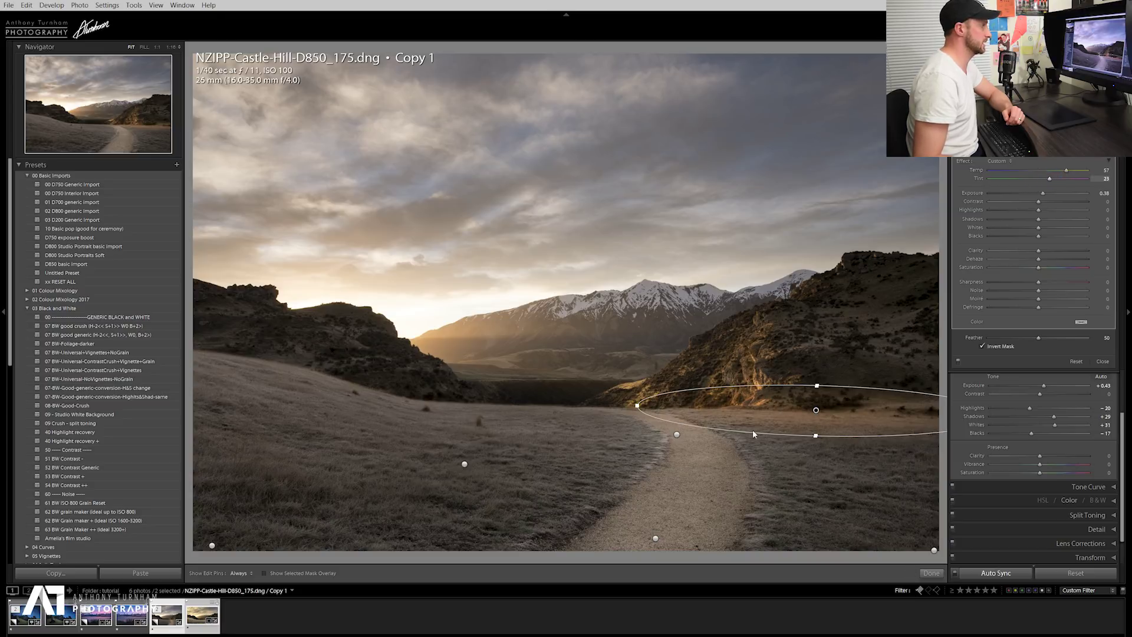
Duplicate the warmed grass radial filter onto the flat meadow on the other side of the path.
click(816, 411)
right_click(816, 410)
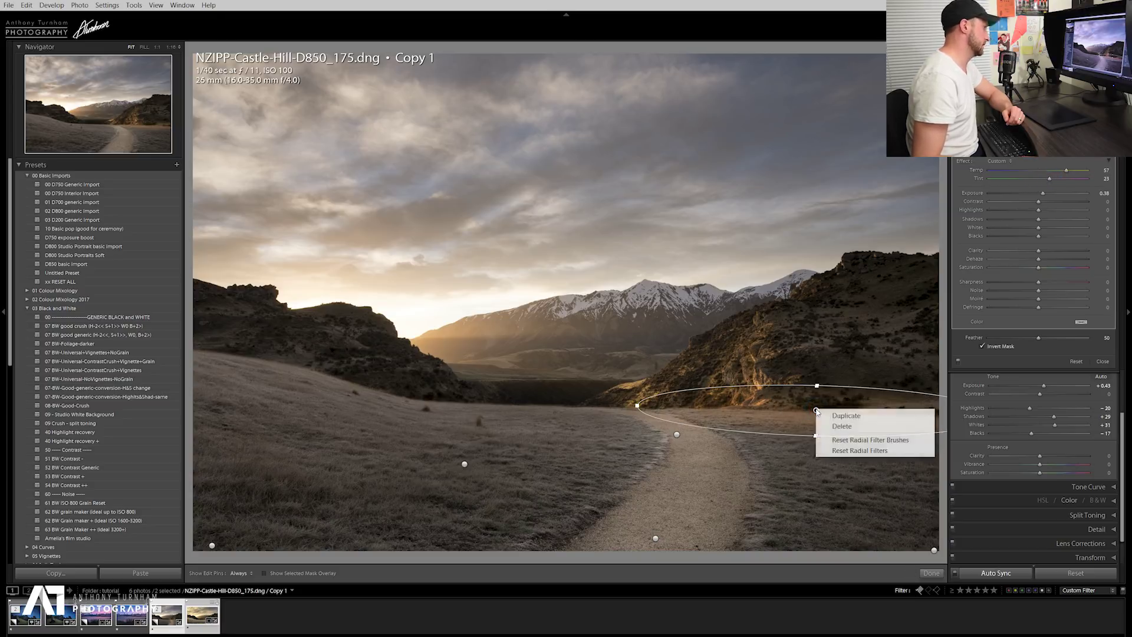
key(Escape)
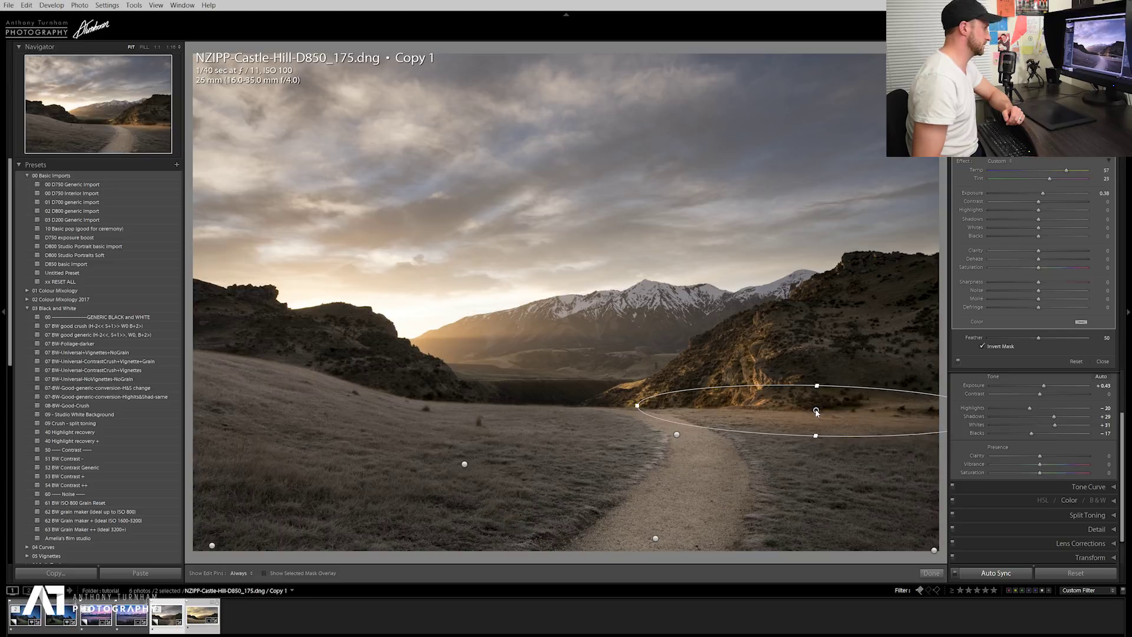
drag(817, 410, 508, 408)
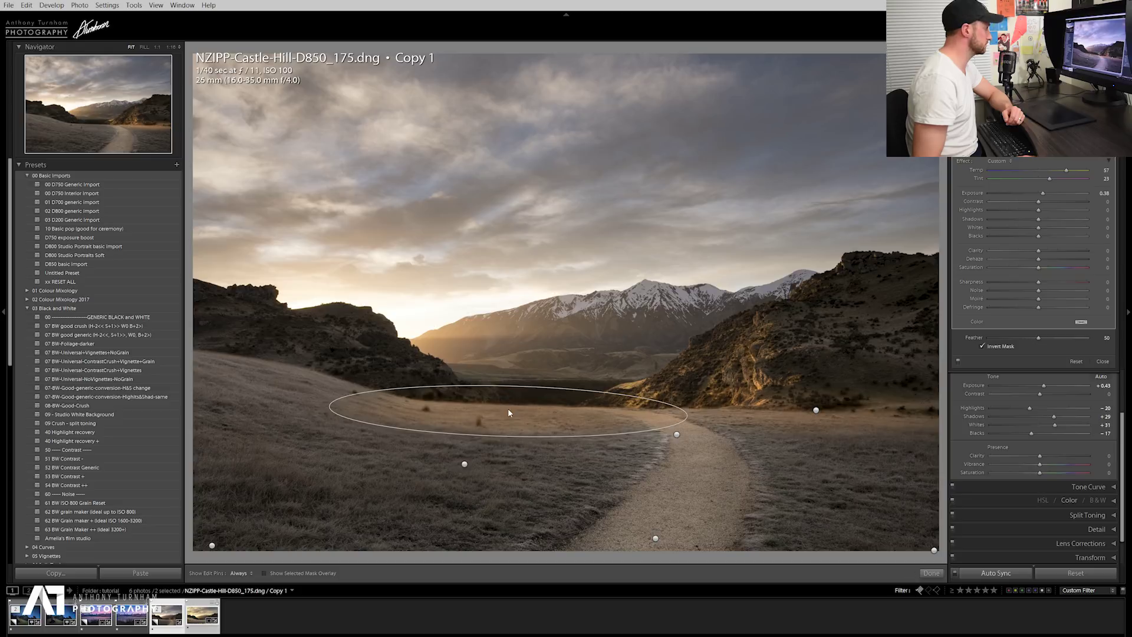
Duplicate the meadow radial filter onto the far-left grassy slope and rotate and shift the copy to follow the slope's angle.
right_click(508, 408)
click(510, 411)
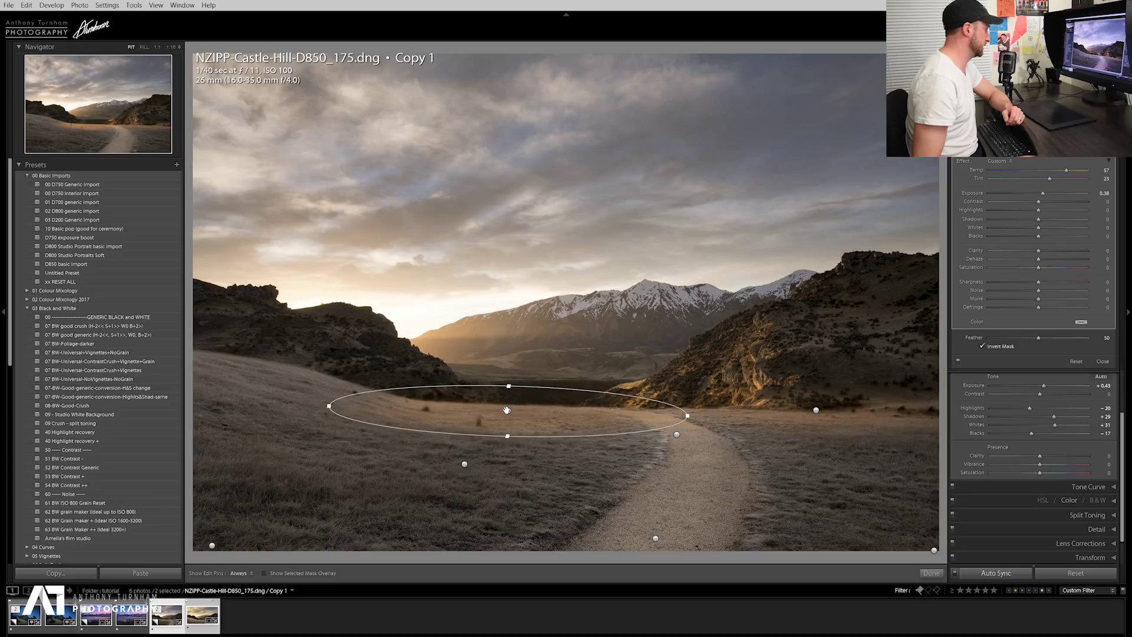
drag(507, 409, 359, 334)
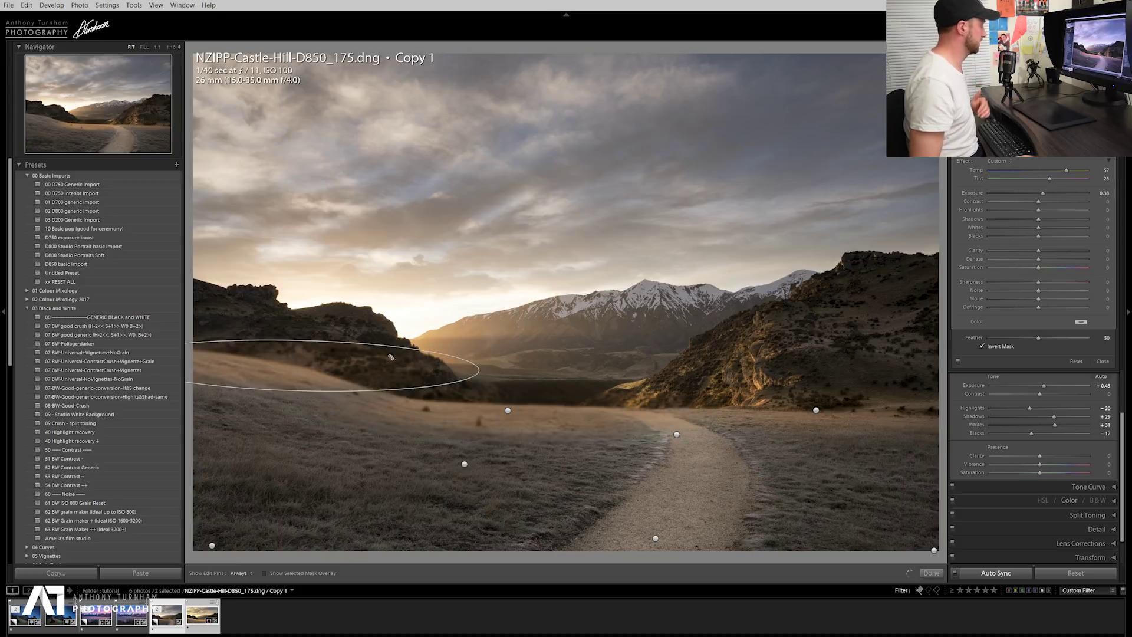
drag(342, 355, 309, 346)
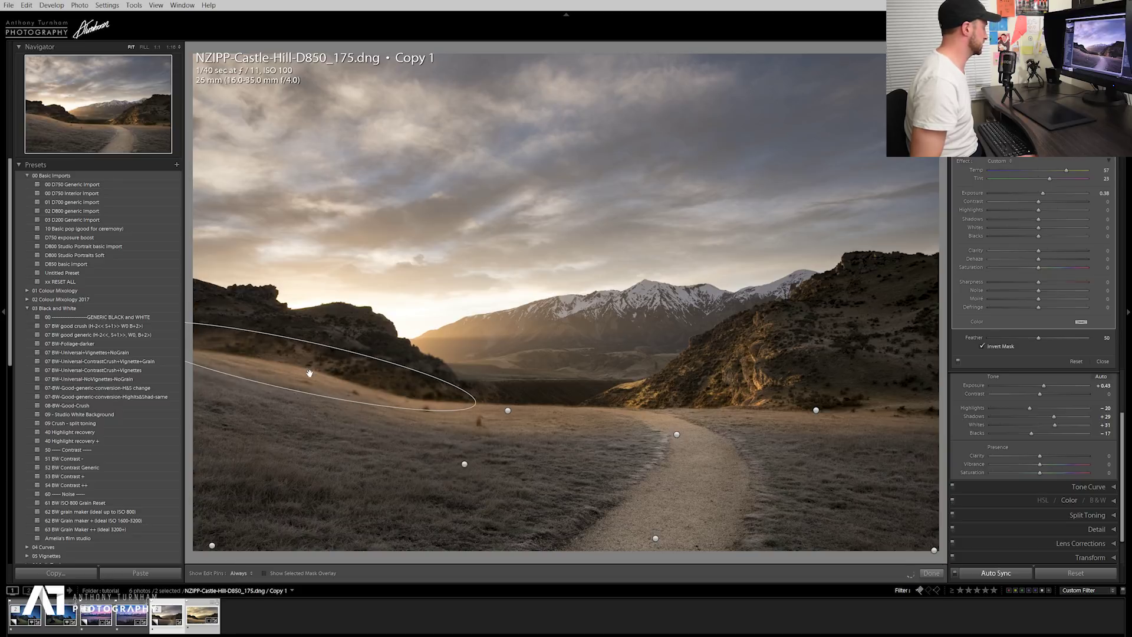
drag(306, 371, 310, 378)
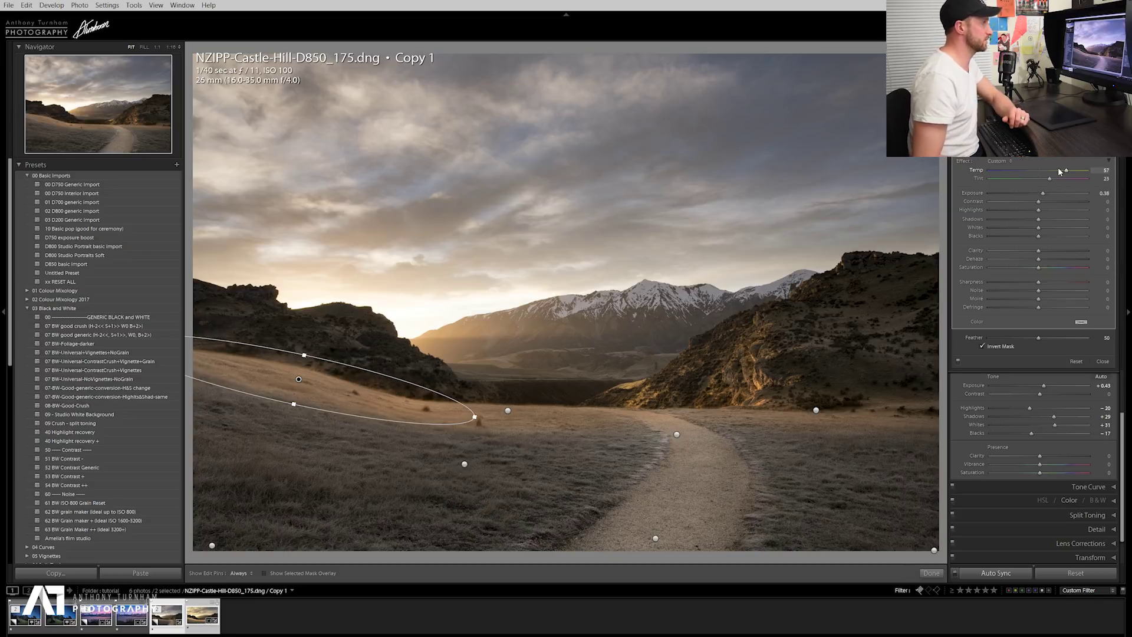
Soften the slope's radial filter with temperature 25, tint 11 and exposure 0.23.
drag(1058, 172, 1046, 178)
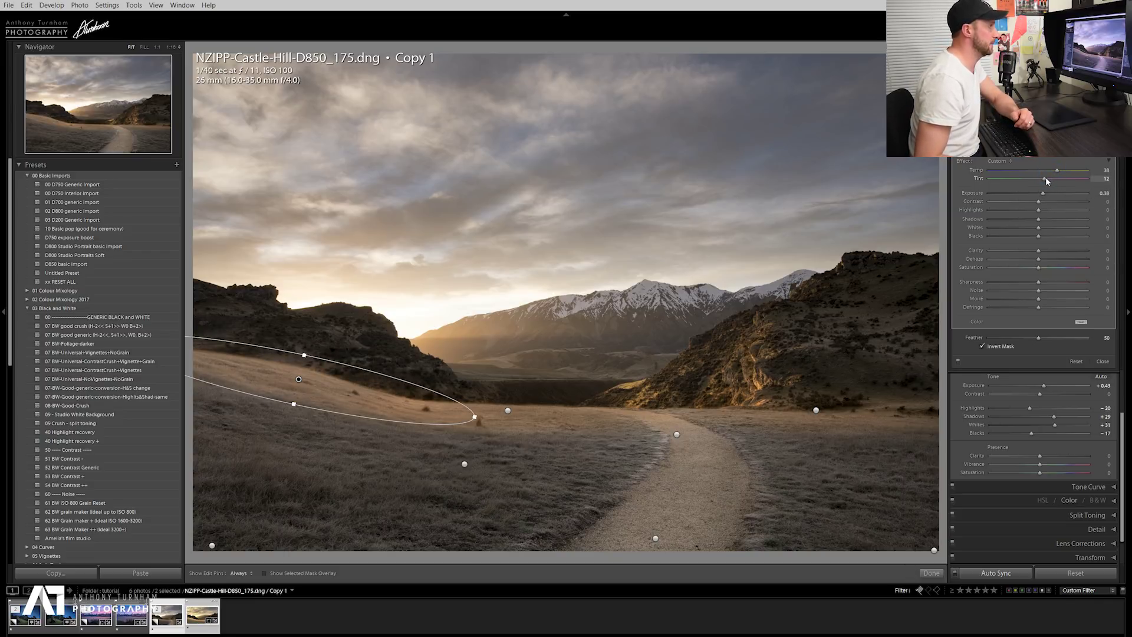
click(1042, 194)
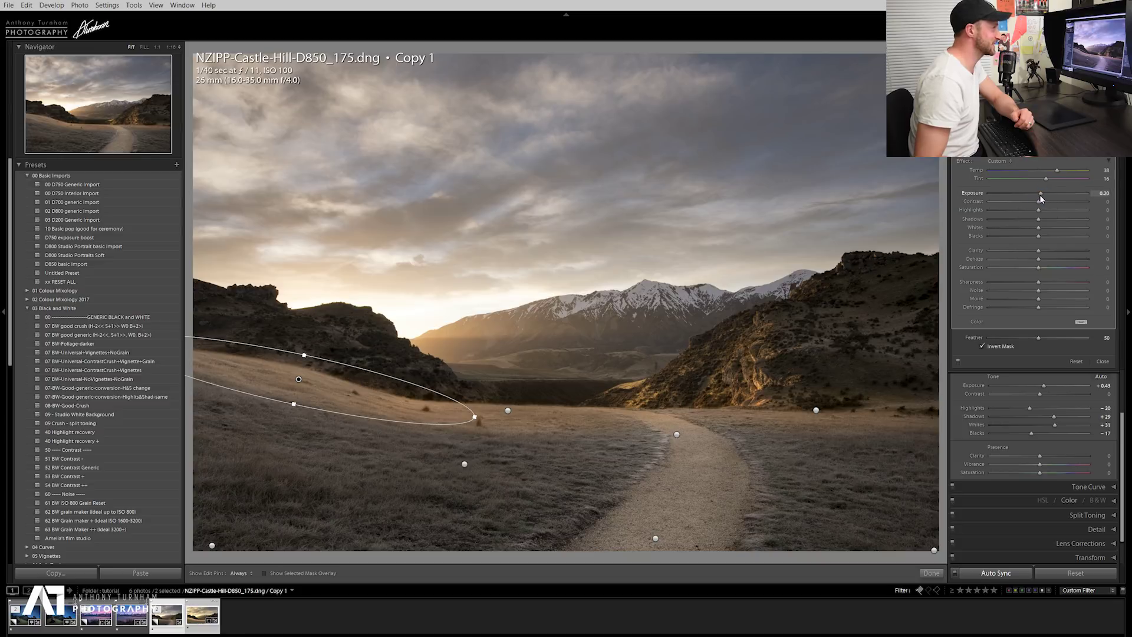
drag(1040, 196, 1050, 172)
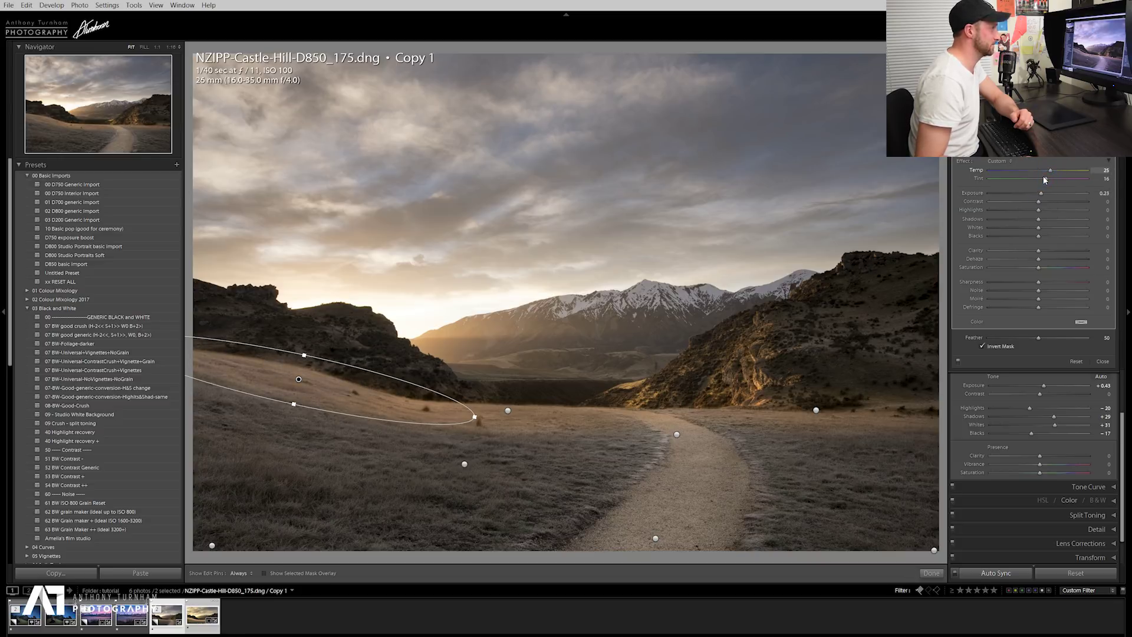
drag(1045, 178, 1043, 178)
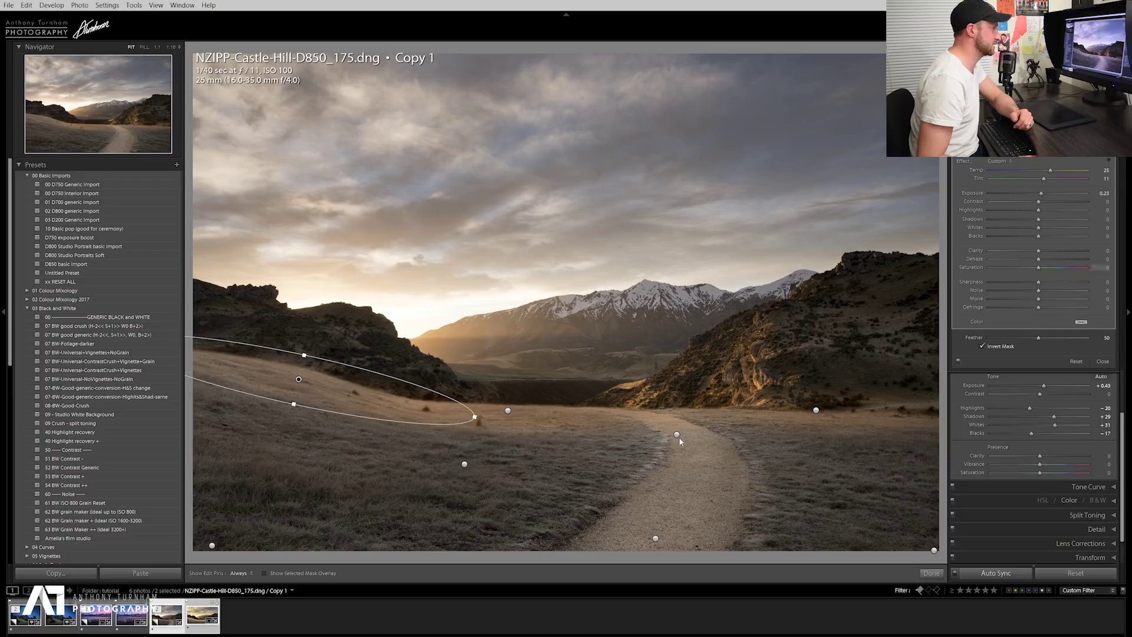
Soften the flat meadow's radial filter with temperature 31, tint 14 and exposure 0.27.
click(508, 411)
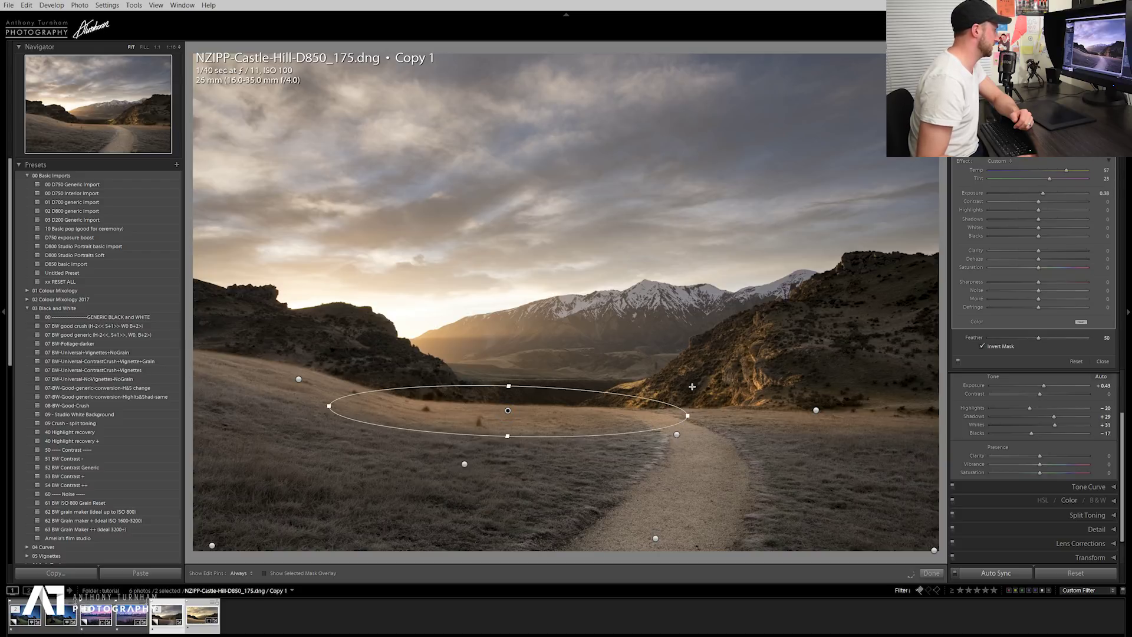
click(1054, 170)
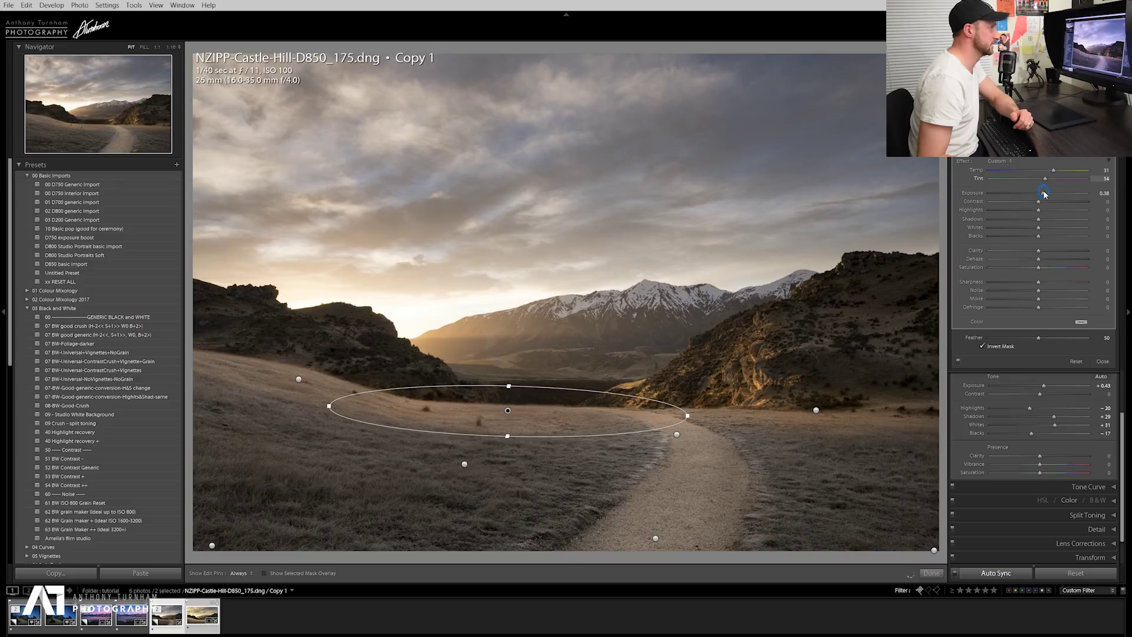
drag(1043, 196, 1042, 199)
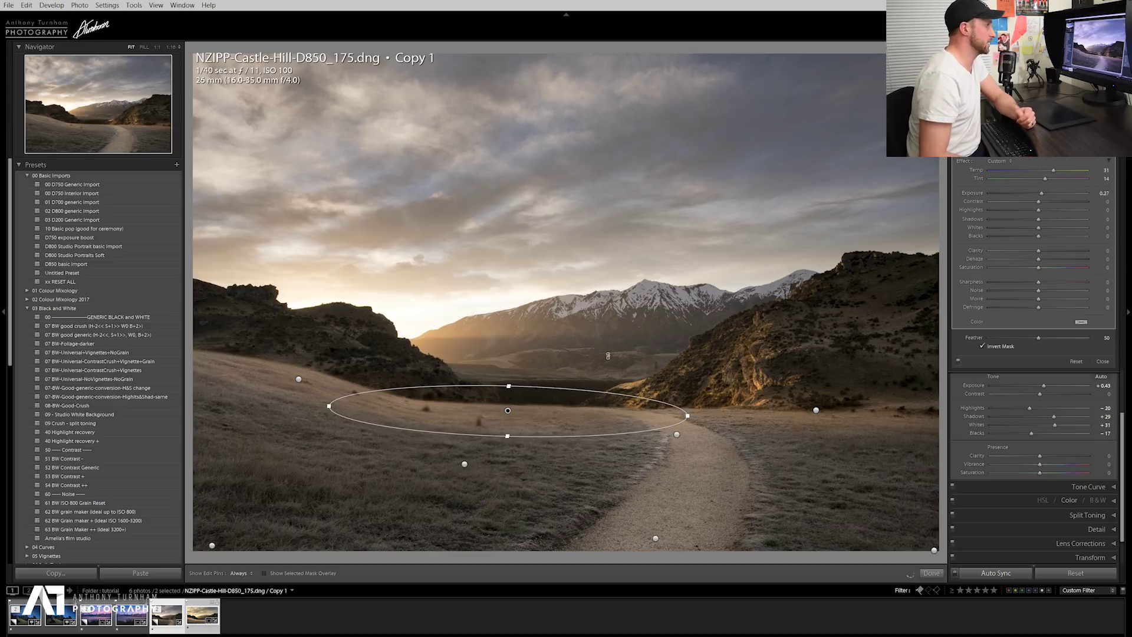
Add a wide radial filter over the mountains and valley, reset its exposure to 0 and set clarity to 30.
drag(597, 333, 858, 248)
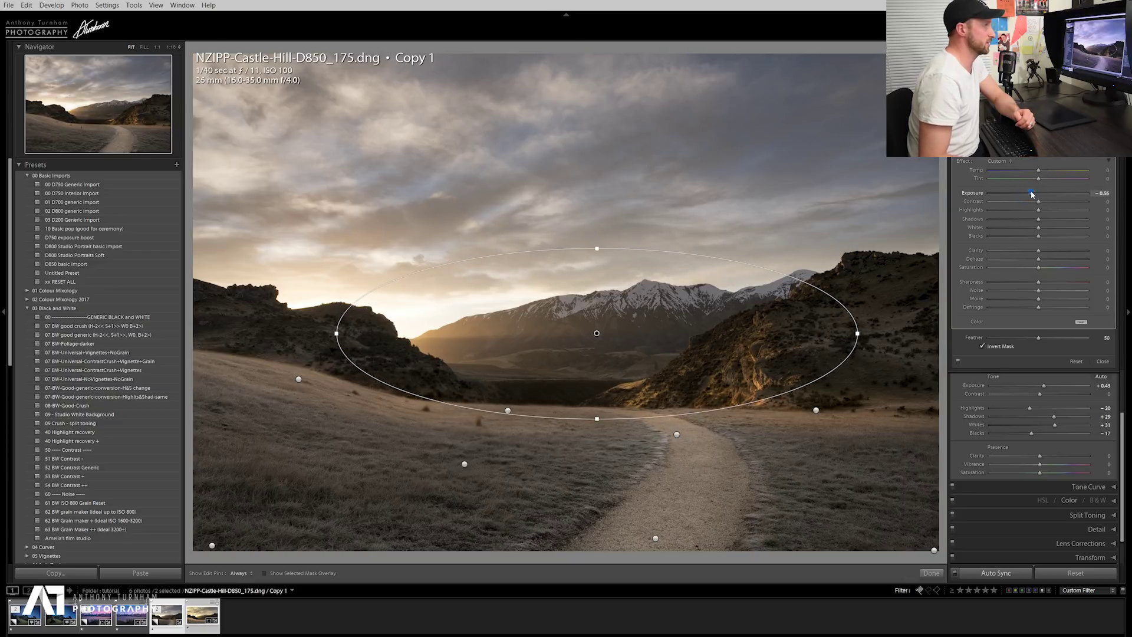
double_click(1035, 194)
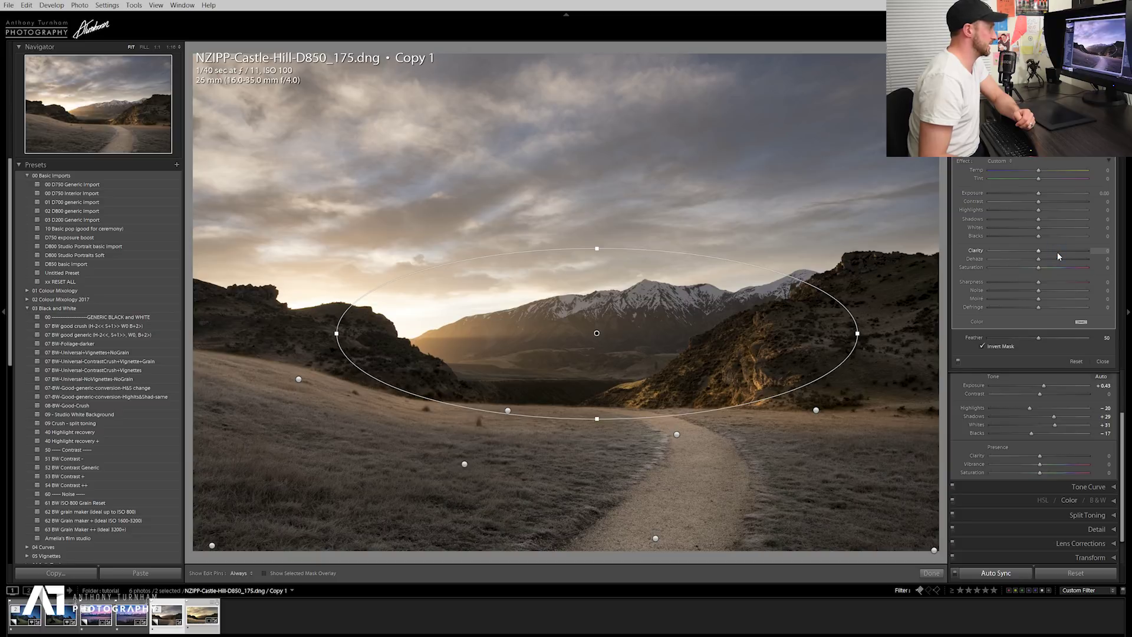
click(1057, 253)
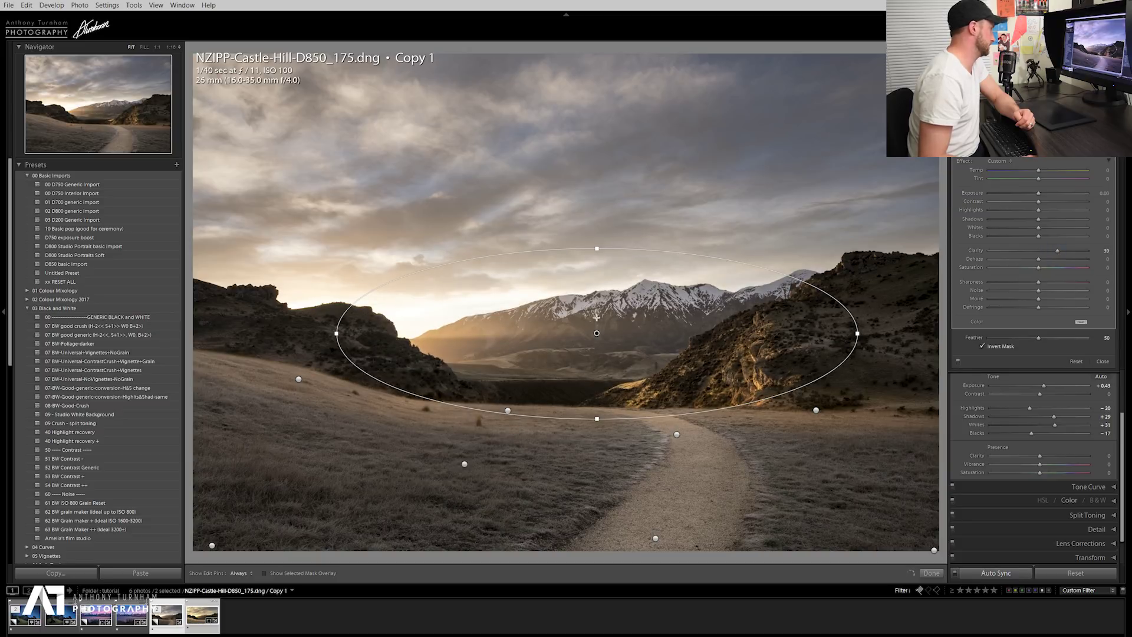
drag(1057, 253, 1052, 252)
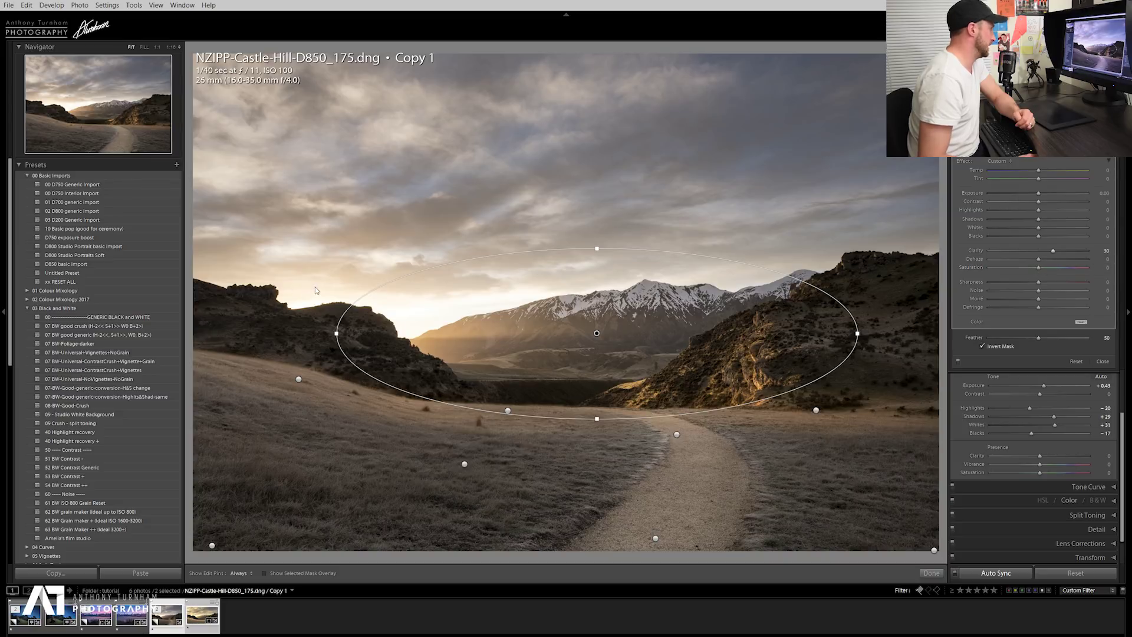
Add a radial filter centred over the sunrise glow with exposure -0.42 and highlights -57.
drag(333, 298, 493, 350)
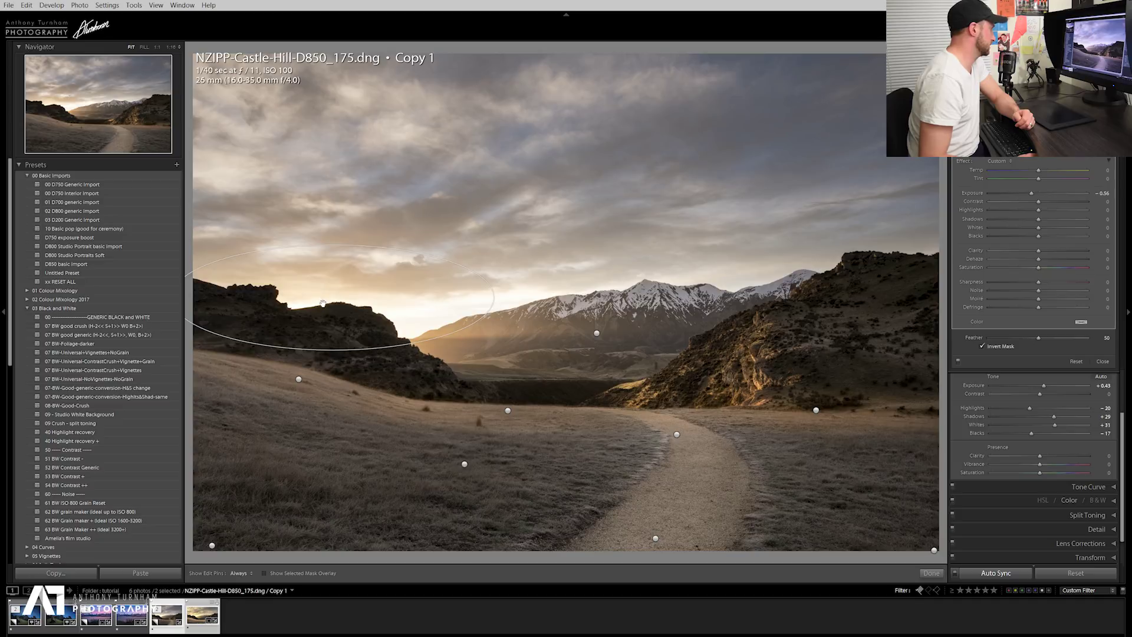
drag(326, 303, 414, 315)
drag(1031, 193, 1034, 192)
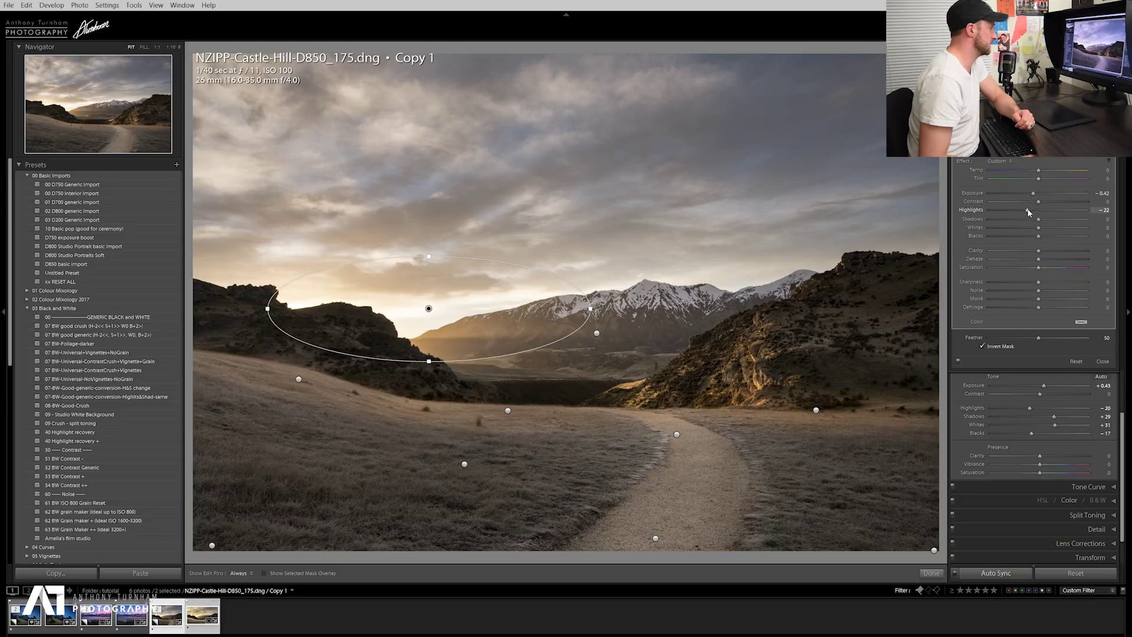
drag(1029, 210, 1007, 215)
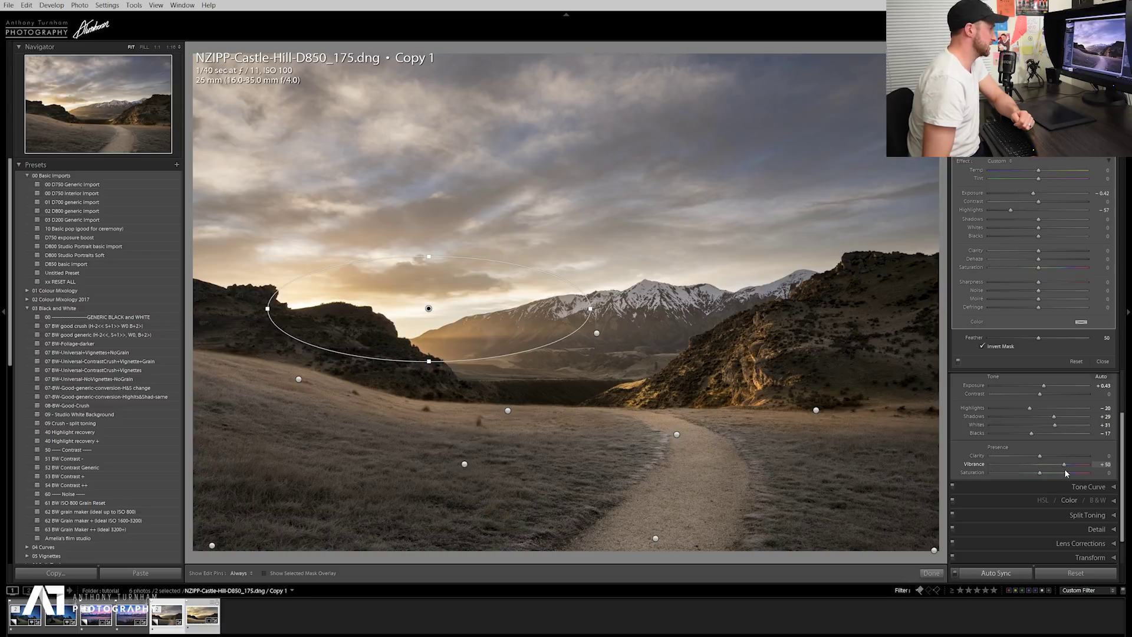
Set the whole photo's vibrance to +34 and leave the radial filter tool.
drag(1067, 471, 1096, 475)
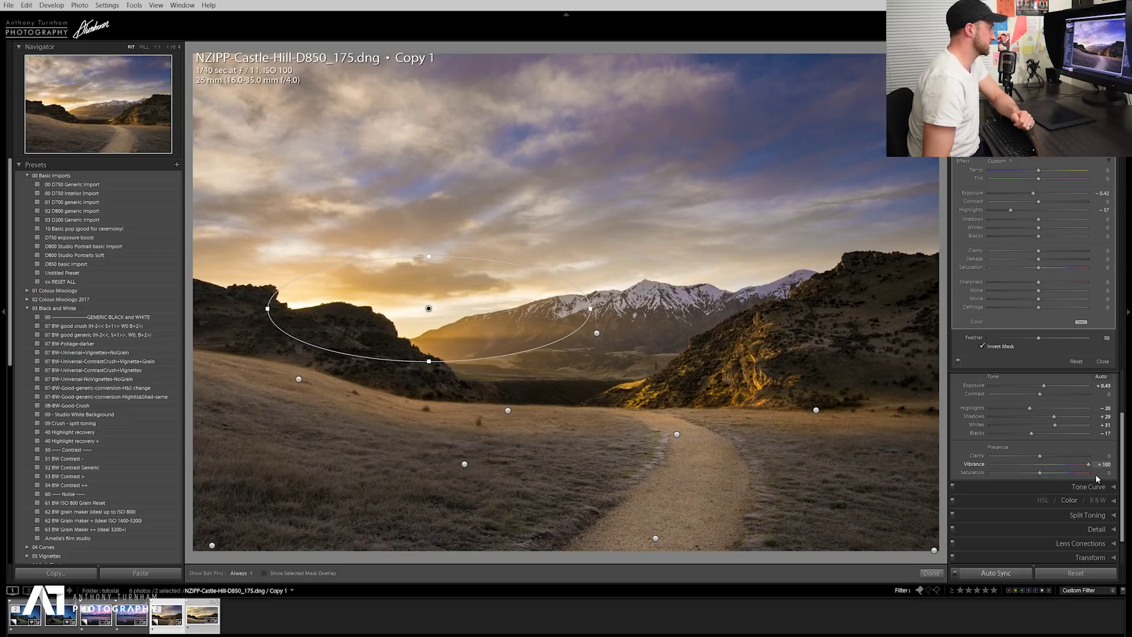
drag(1091, 476, 1076, 472)
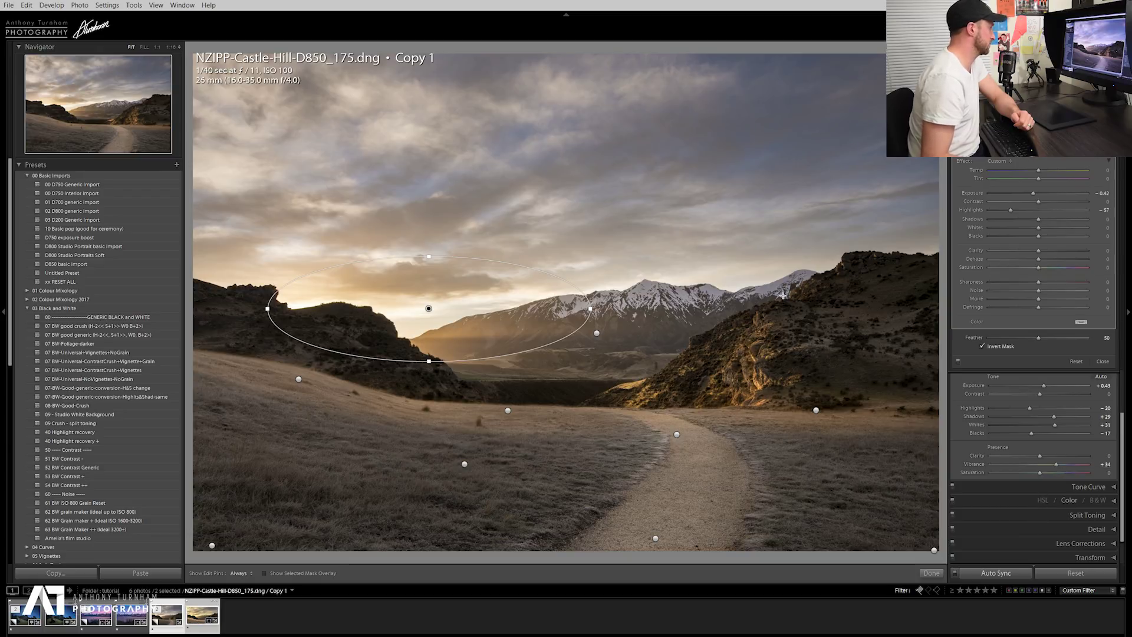
key(shift+m)
Add a very large radial filter around the sunrise side of the photo with temperature 71, tint 27 and exposure -0.56.
key(shift+m)
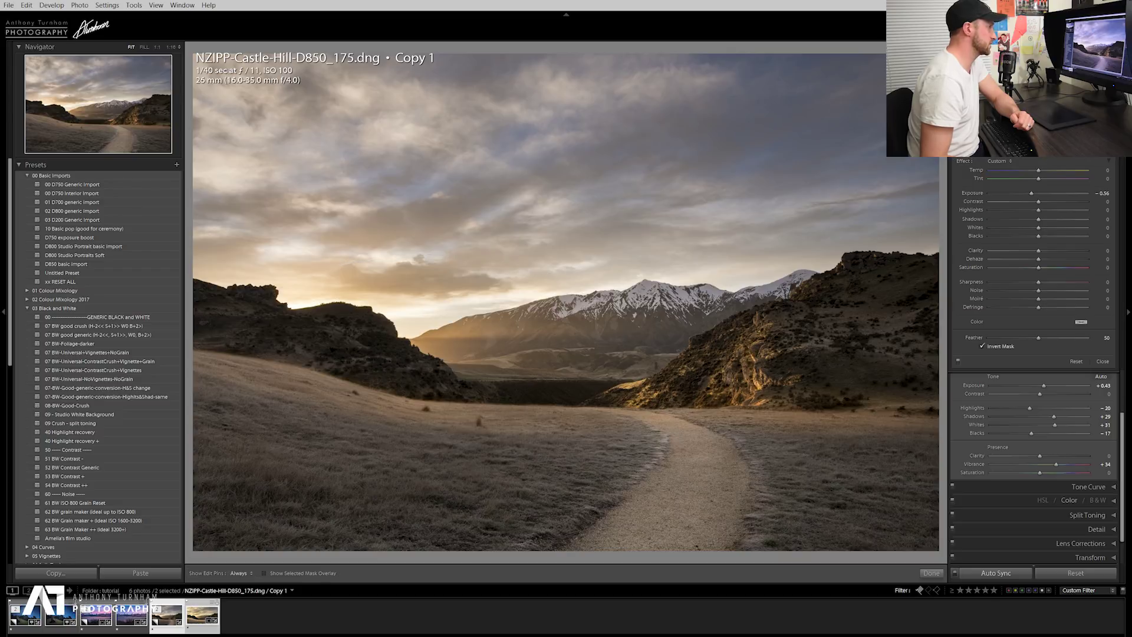
drag(363, 311, 653, 46)
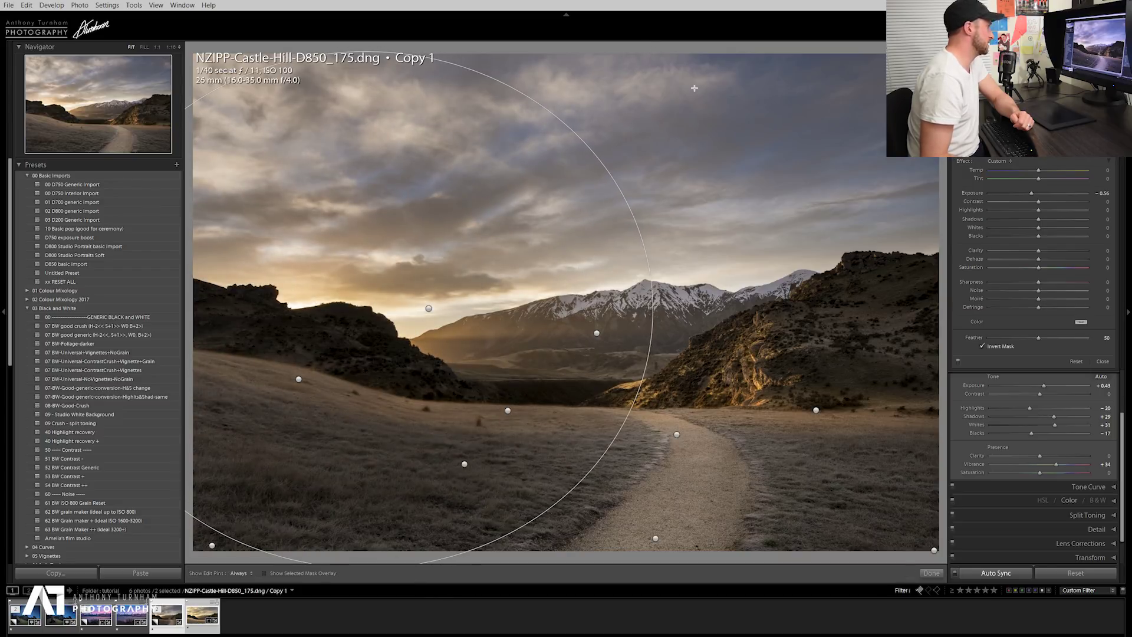
click(1069, 171)
click(1056, 179)
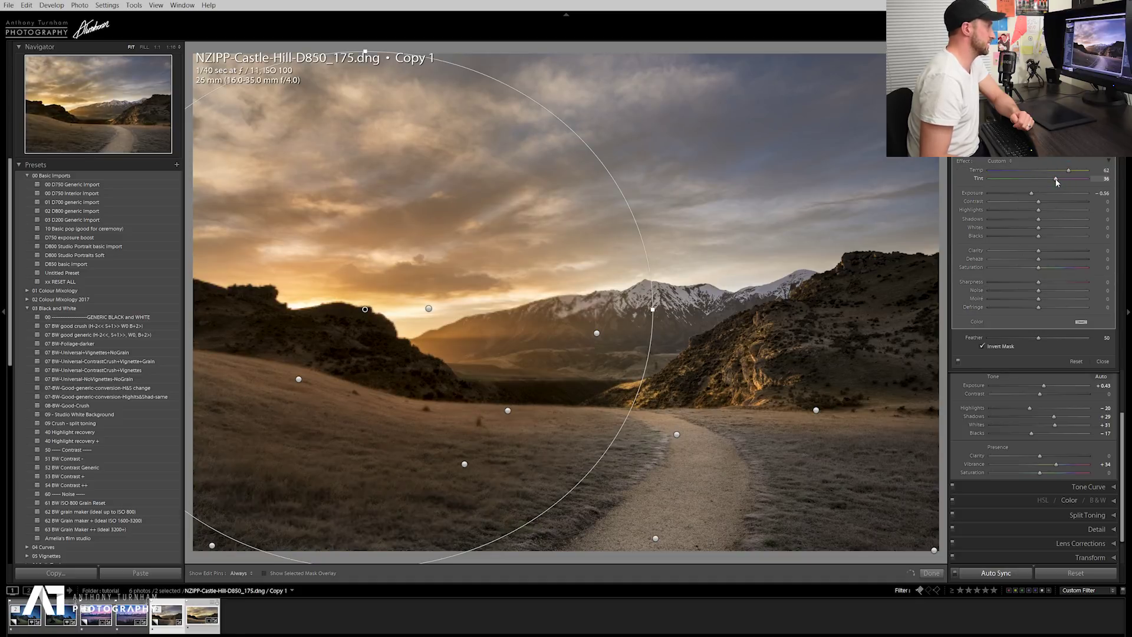
click(1052, 178)
click(1071, 170)
click(1073, 170)
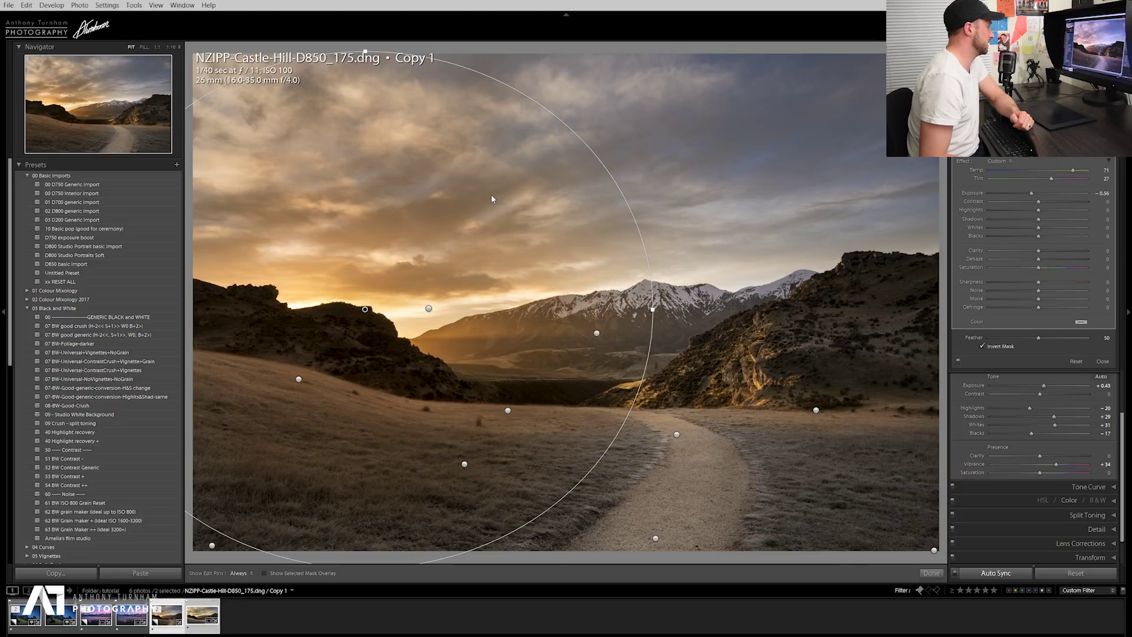
Widen the large sunrise radial filter to the rocky hill, set its feather to 100 and flatten it into a wide ellipse.
drag(653, 309, 866, 309)
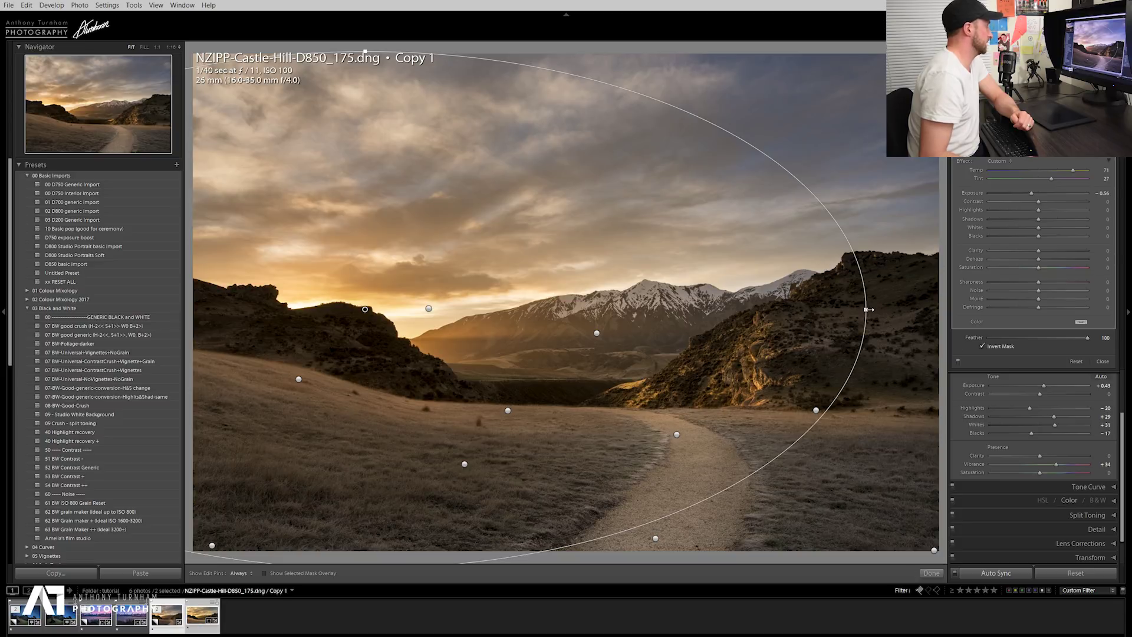
drag(868, 309, 881, 308)
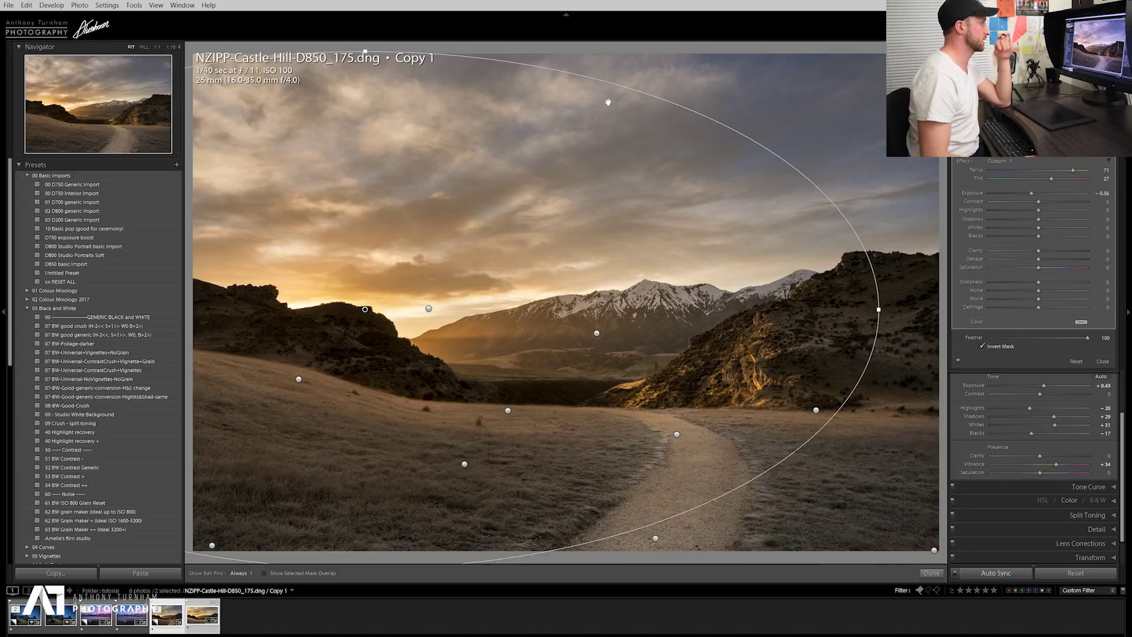
drag(365, 49, 366, 114)
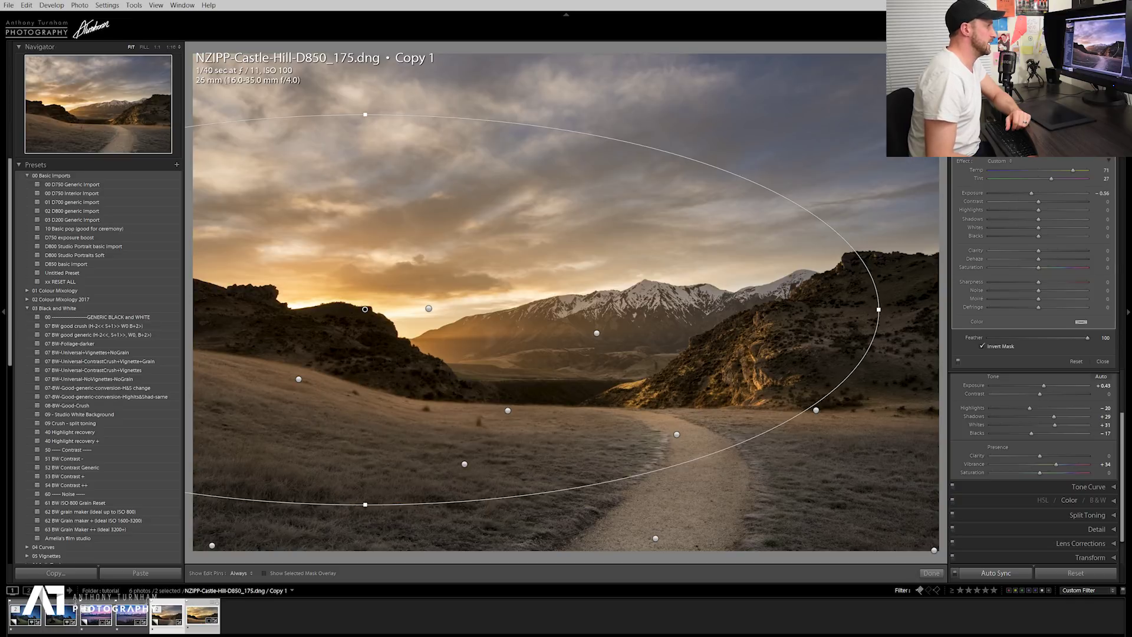
Add a tilted graduated filter across the upper-right sky with temperature -28 and exposure 0, then level its angle slightly and narrow its transition.
key(m)
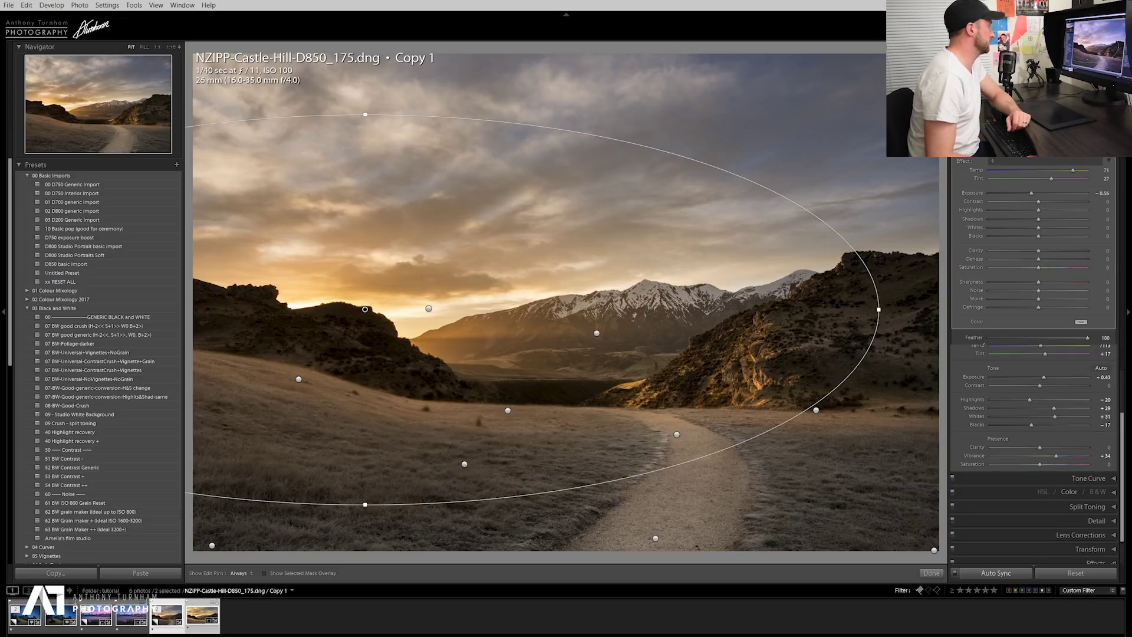
drag(765, 74, 694, 315)
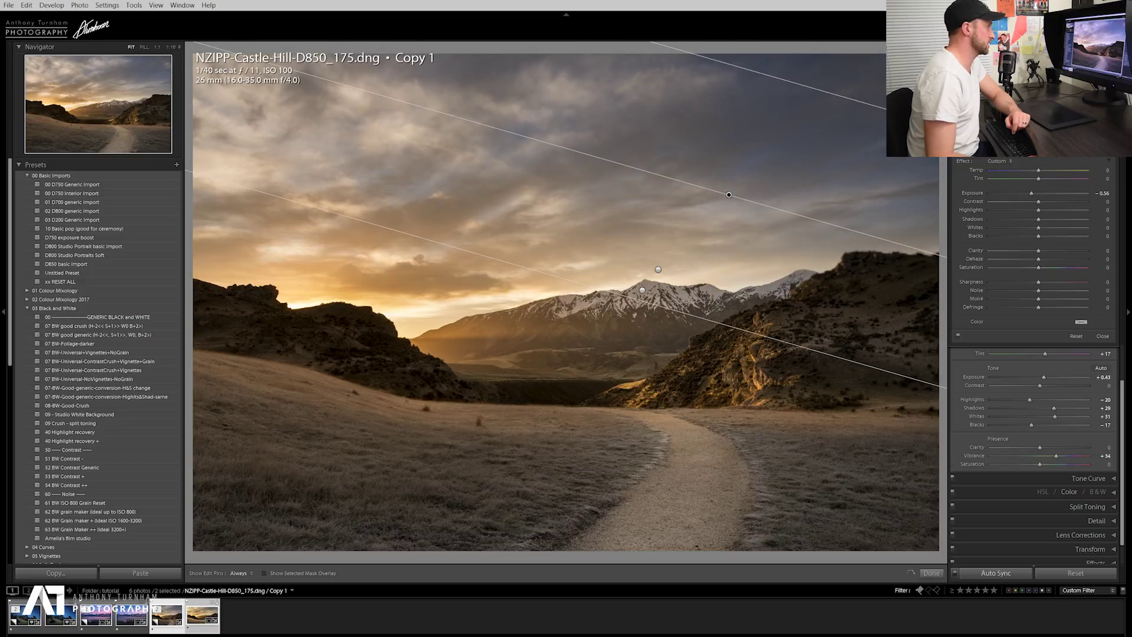
click(1025, 172)
double_click(1032, 193)
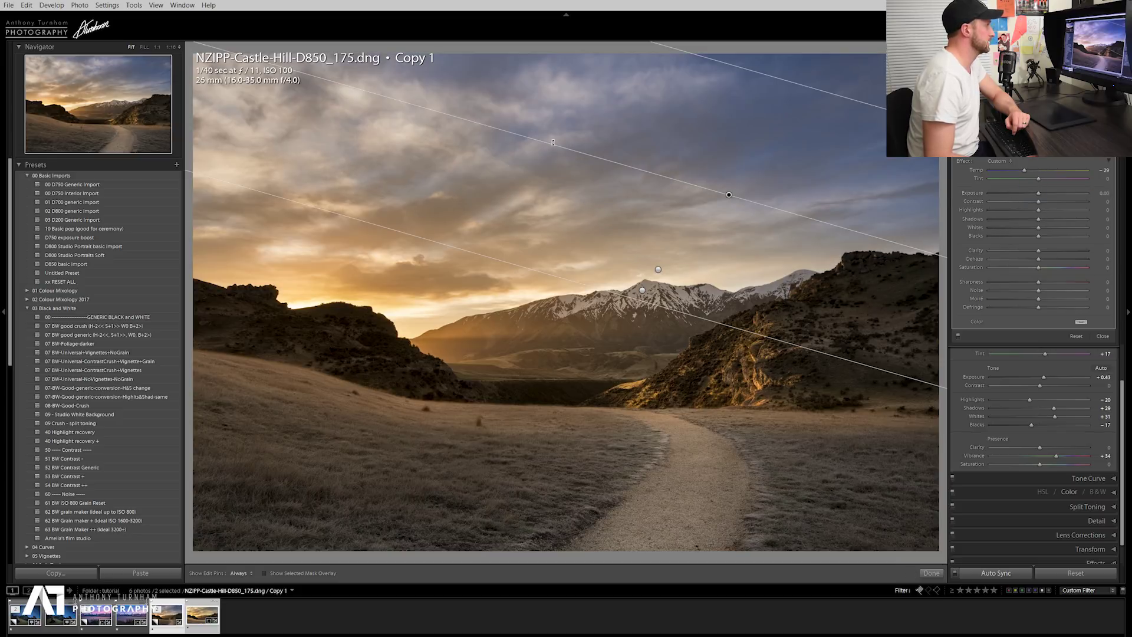
drag(553, 142, 530, 154)
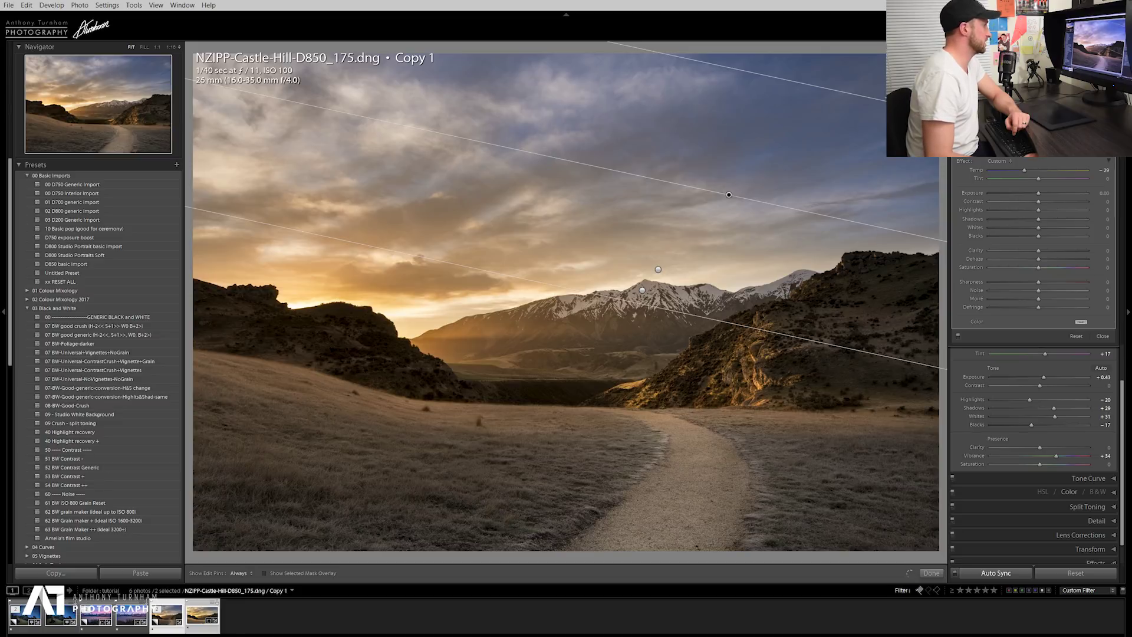
drag(878, 95, 878, 29)
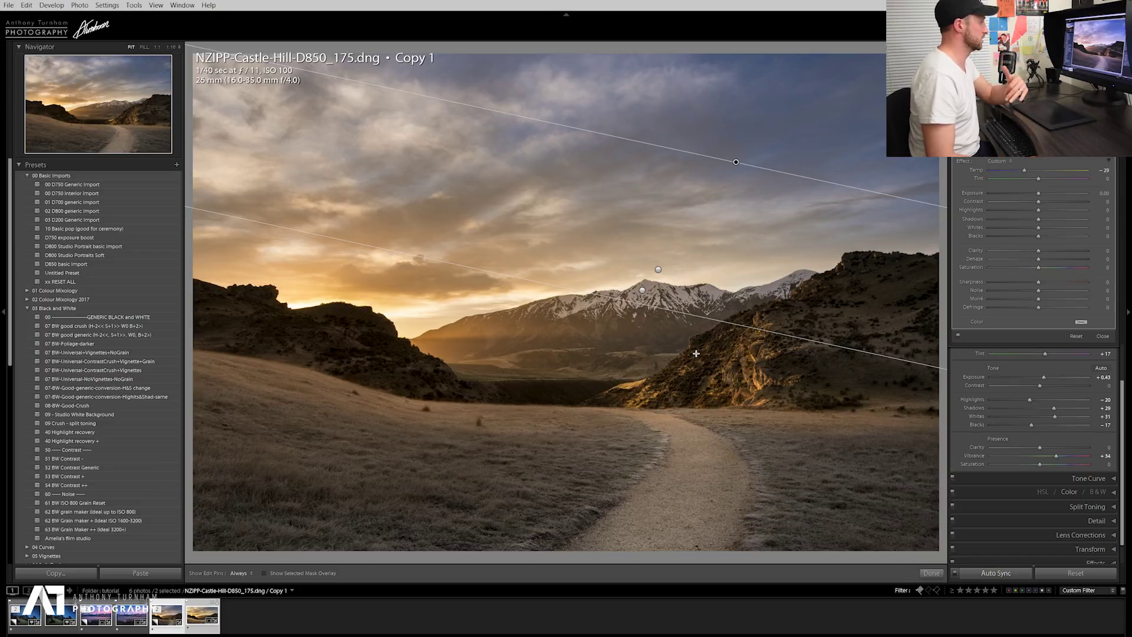
Add another cooling graduated filter rising from the foreground grass, shift it lower and adjust its upper edge just below the hills.
drag(626, 505, 630, 391)
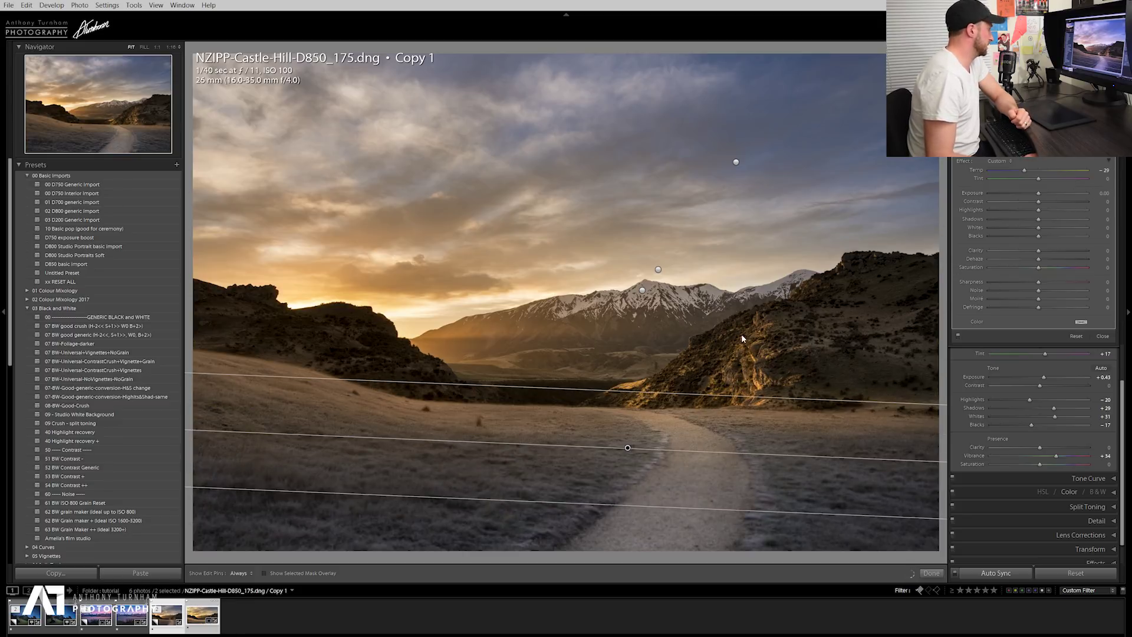
drag(626, 447, 614, 486)
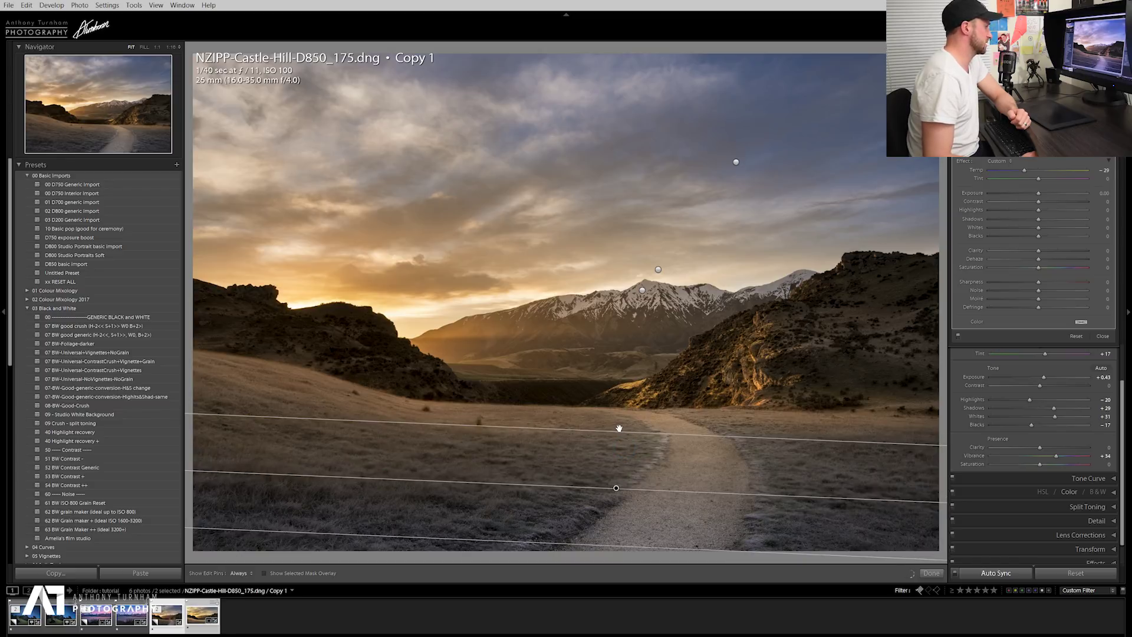
drag(624, 429, 627, 417)
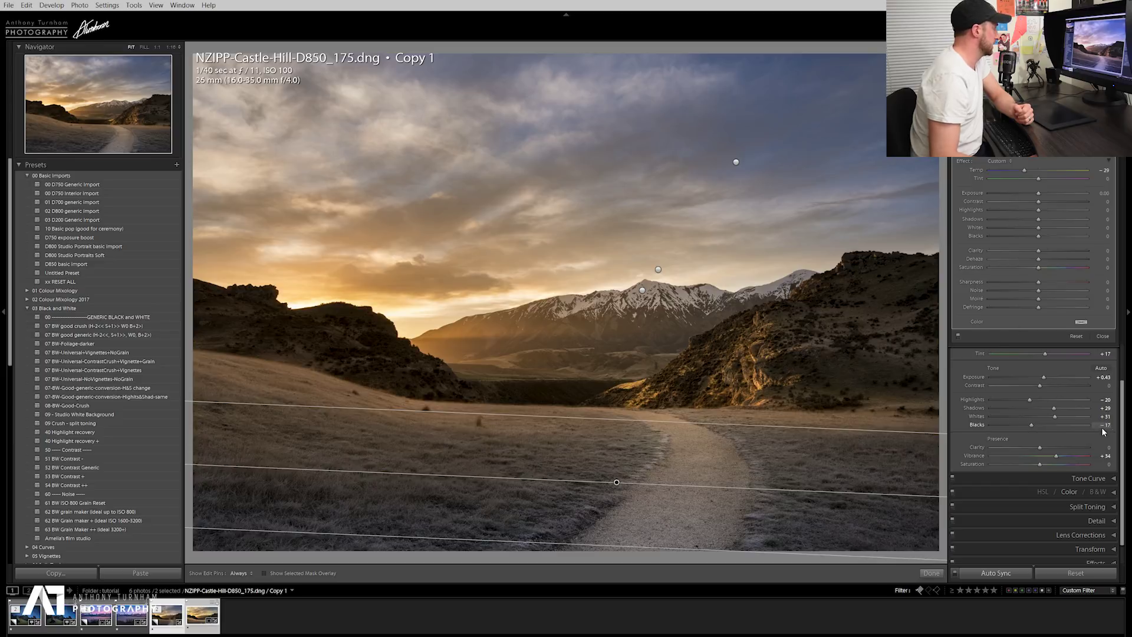
Add a radial filter over the right rocky hill with temperature 8, exposure 0.43 and shadows 10.
scroll(1122, 399, up, 1)
scroll(1122, 400, up, 1)
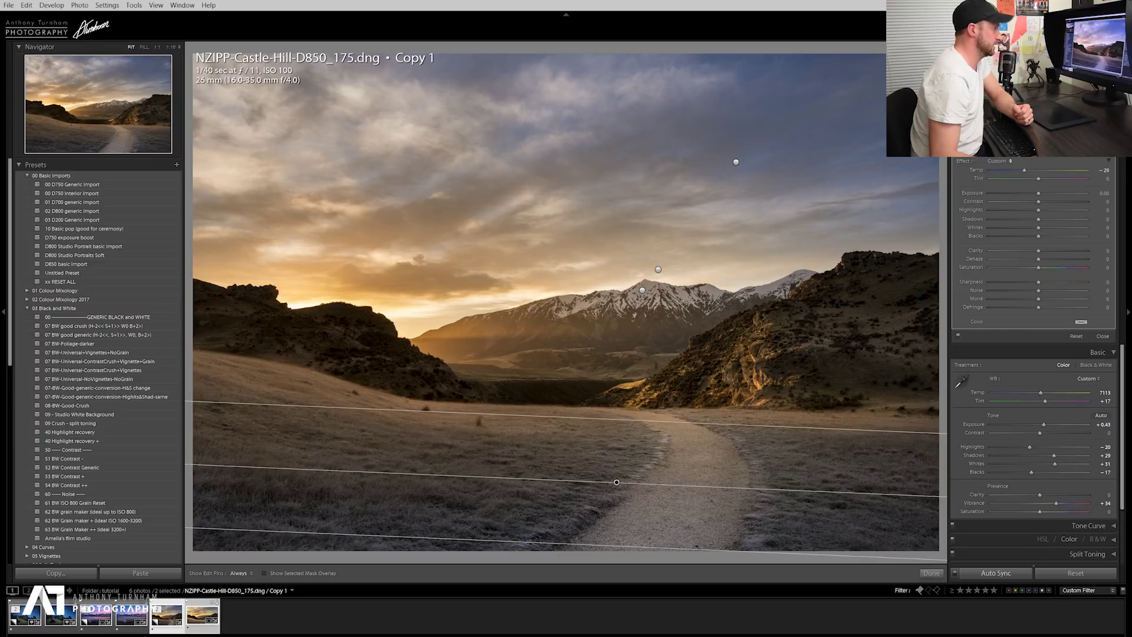
key(shift+m)
drag(797, 347, 1032, 210)
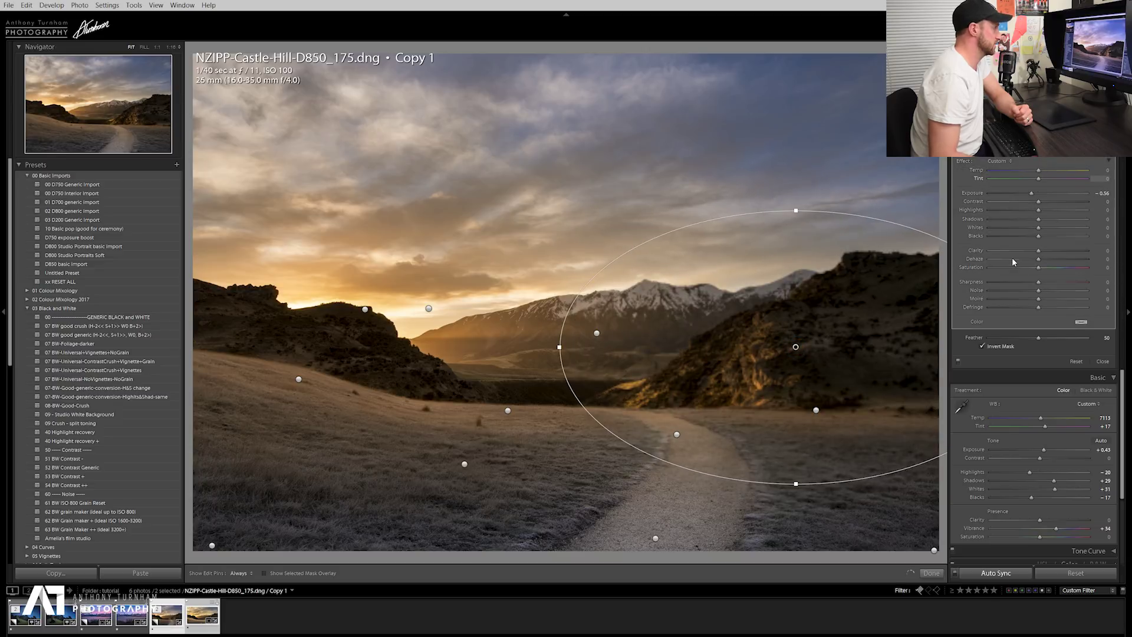
click(1042, 194)
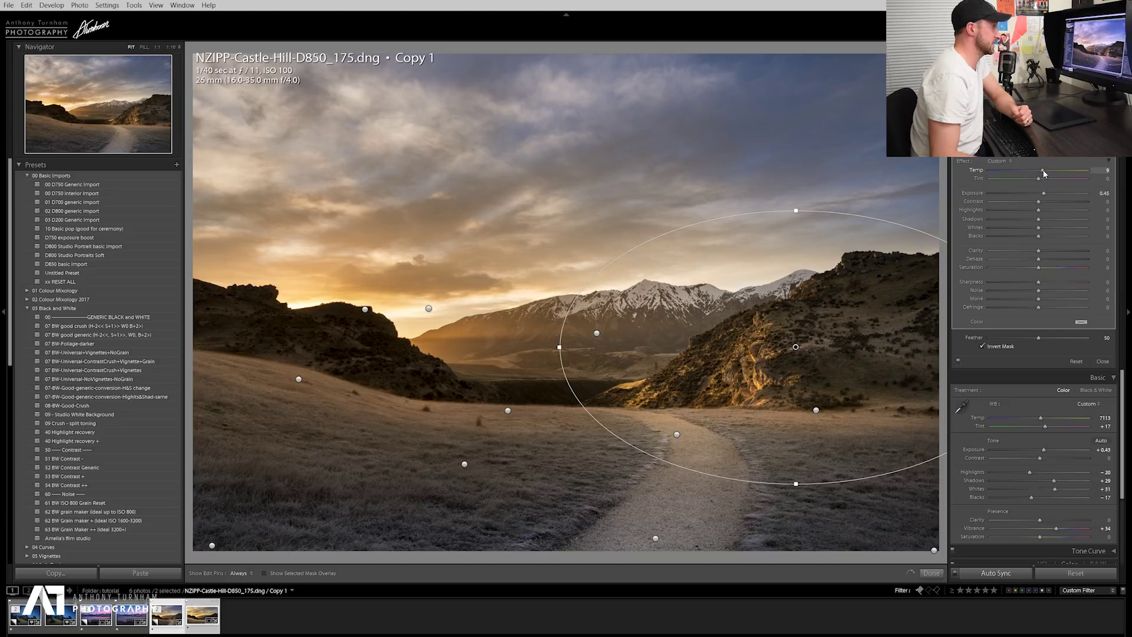
click(1047, 218)
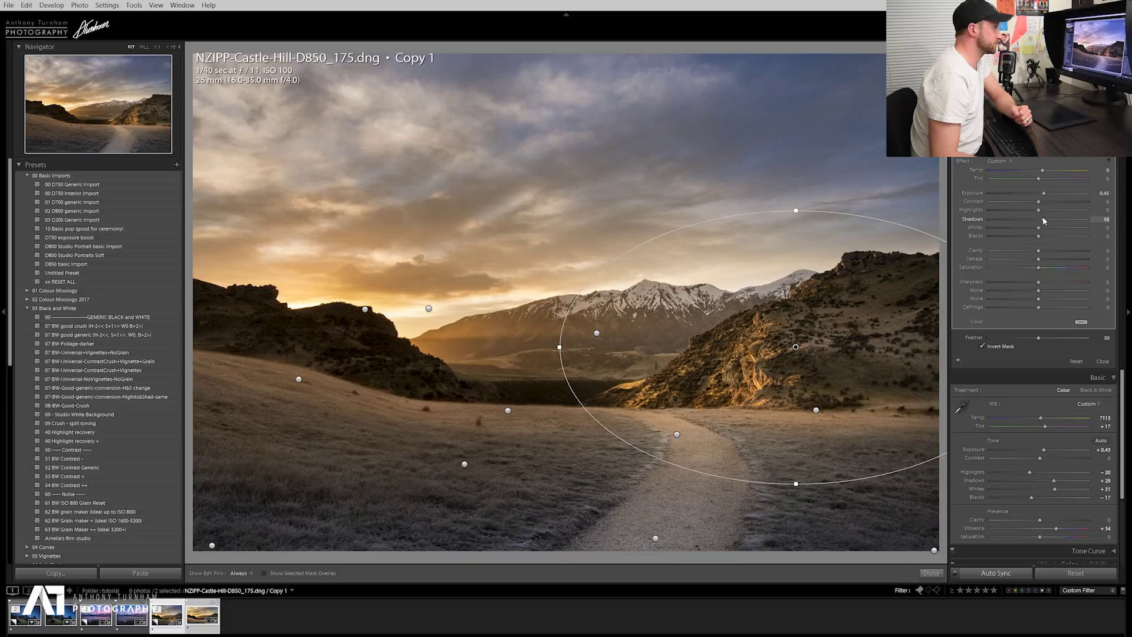
Duplicate the rocky hill's radial filter onto the left hill, flatten and tilt it along the slope, and raise its shadows to 47.
right_click(796, 347)
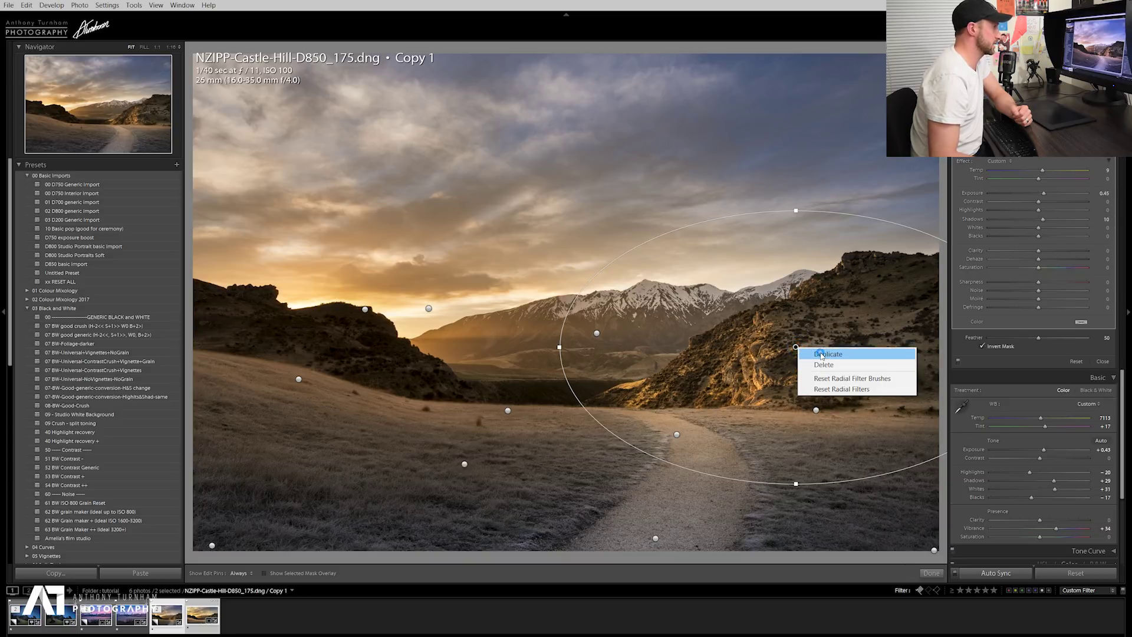
click(809, 355)
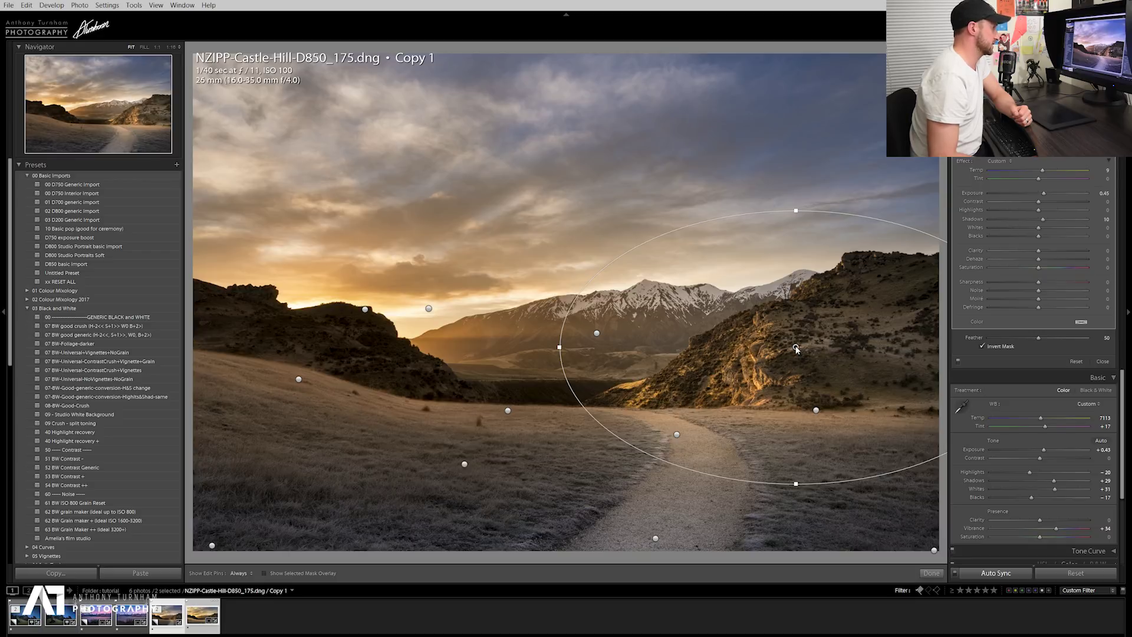
drag(797, 347, 289, 327)
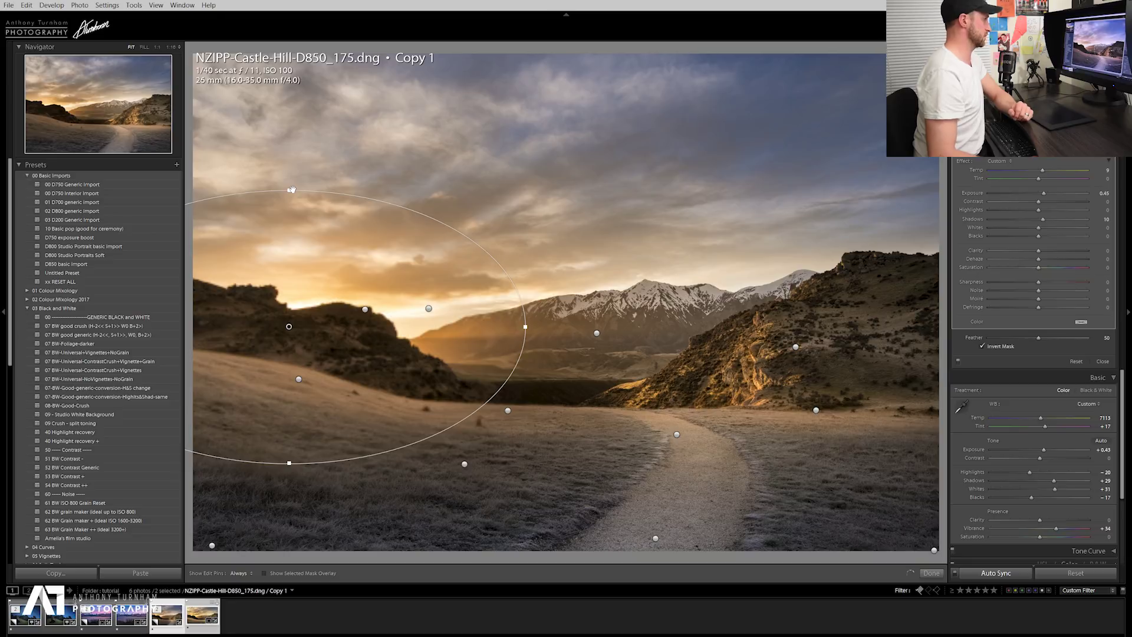
drag(289, 190, 289, 255)
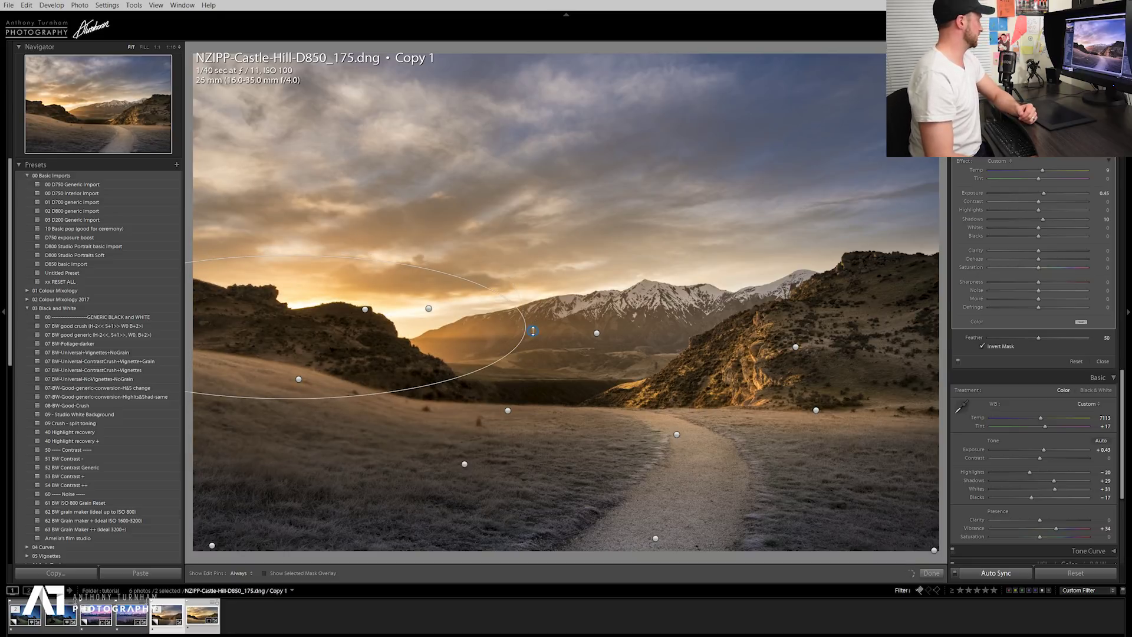
drag(536, 351, 535, 398)
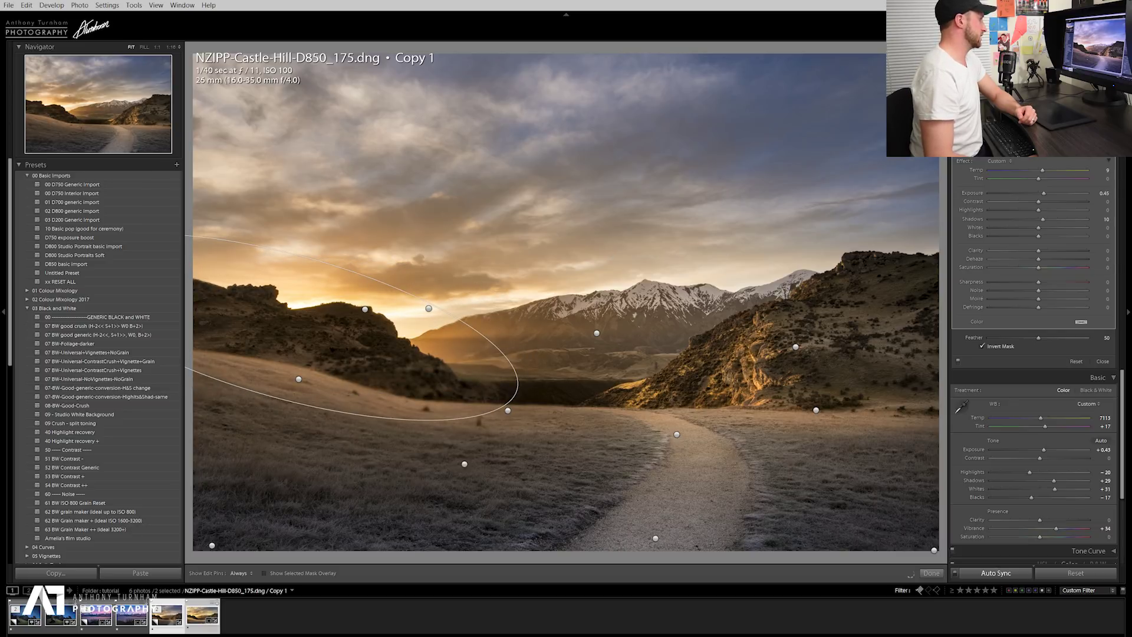
drag(1054, 218, 1068, 222)
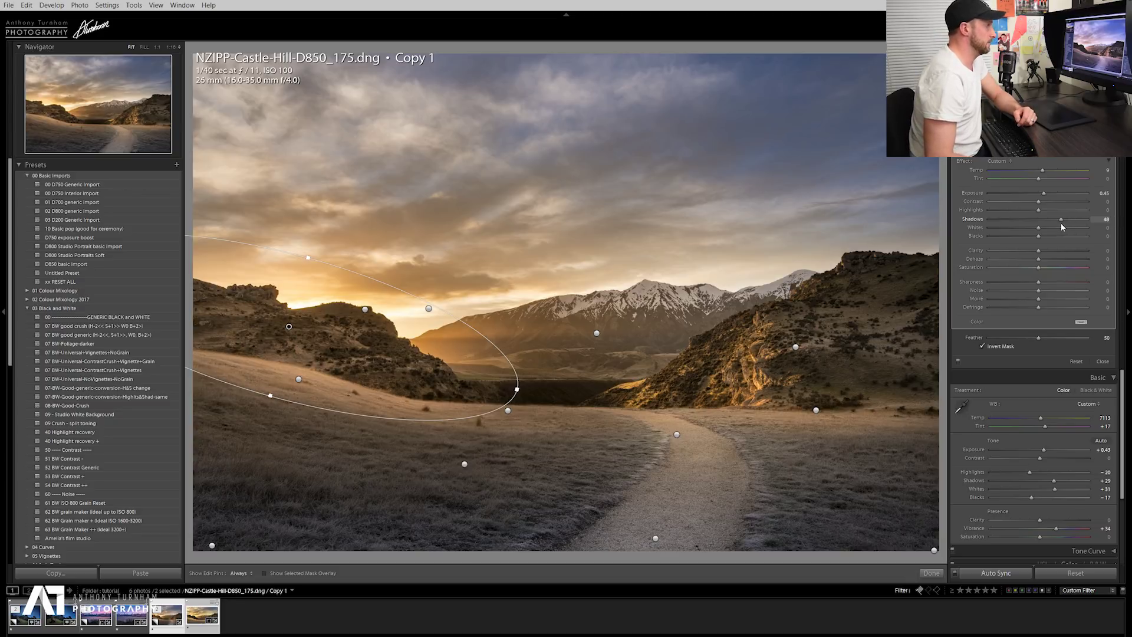
drag(1062, 226, 1060, 226)
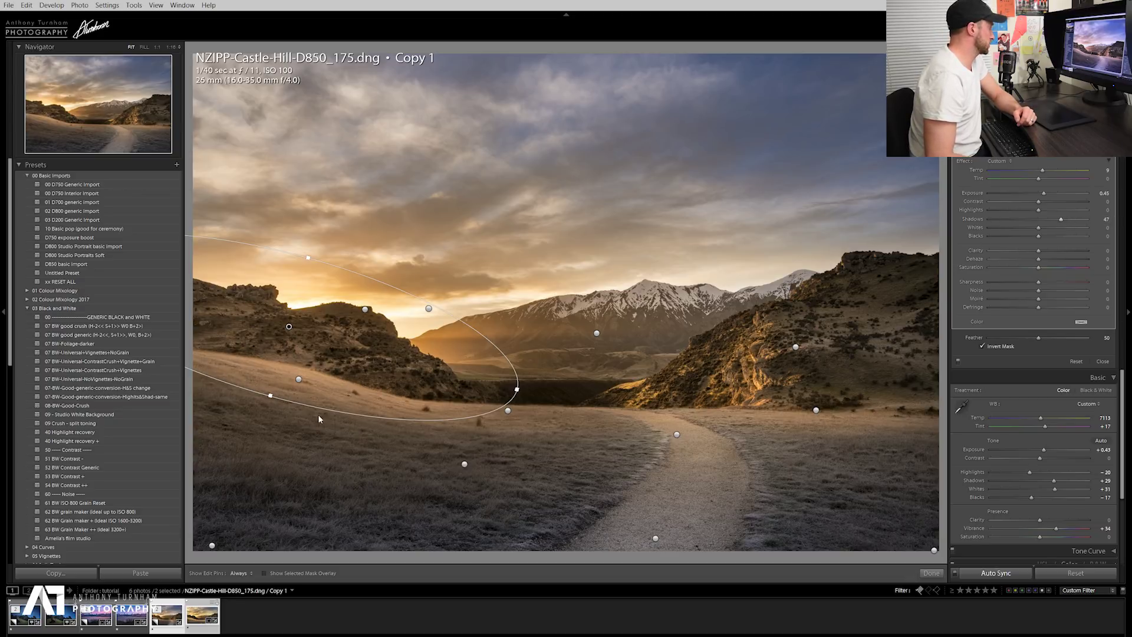
Delete the radial filter on the left grassy slope and reduce the left hill filter to exposure 0.38 and shadows 33.
click(299, 378)
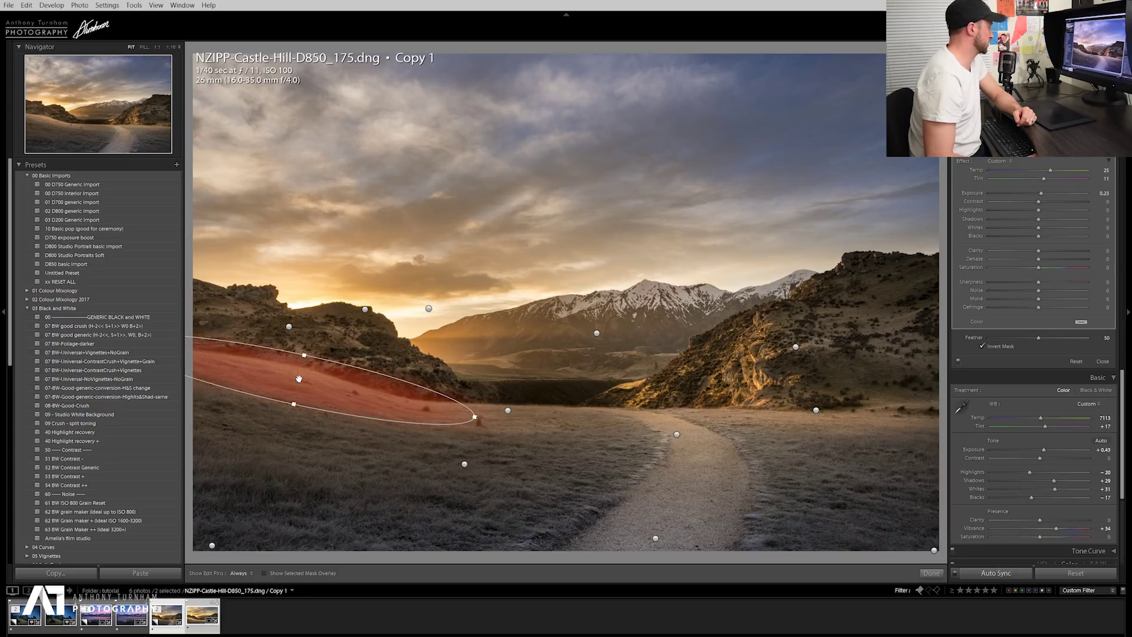
click(299, 378)
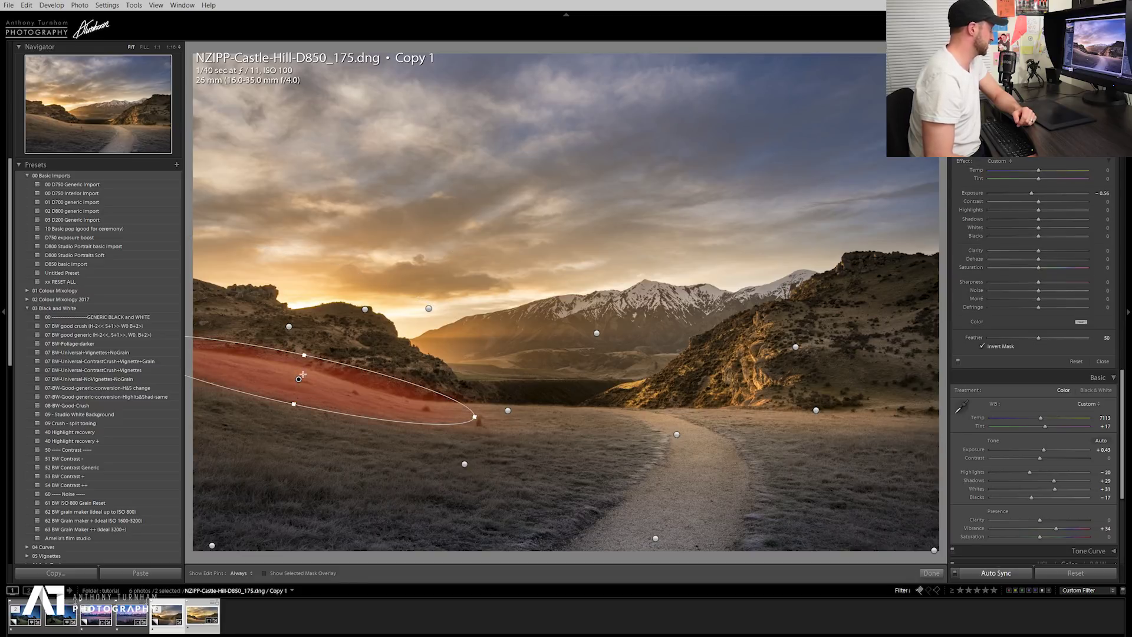
key(Delete)
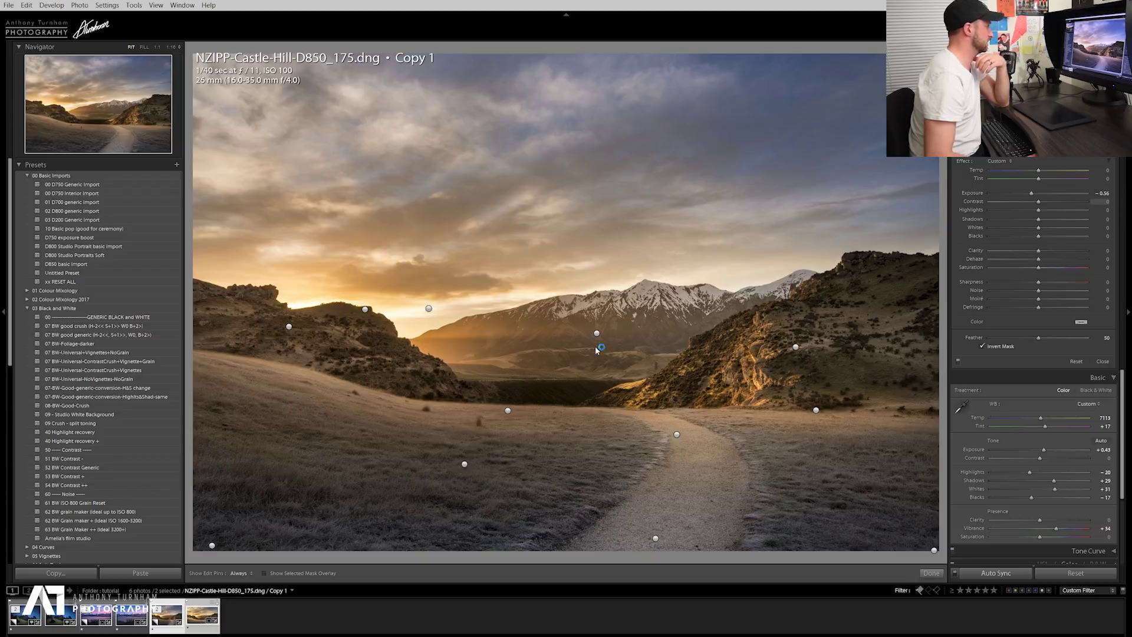
click(288, 325)
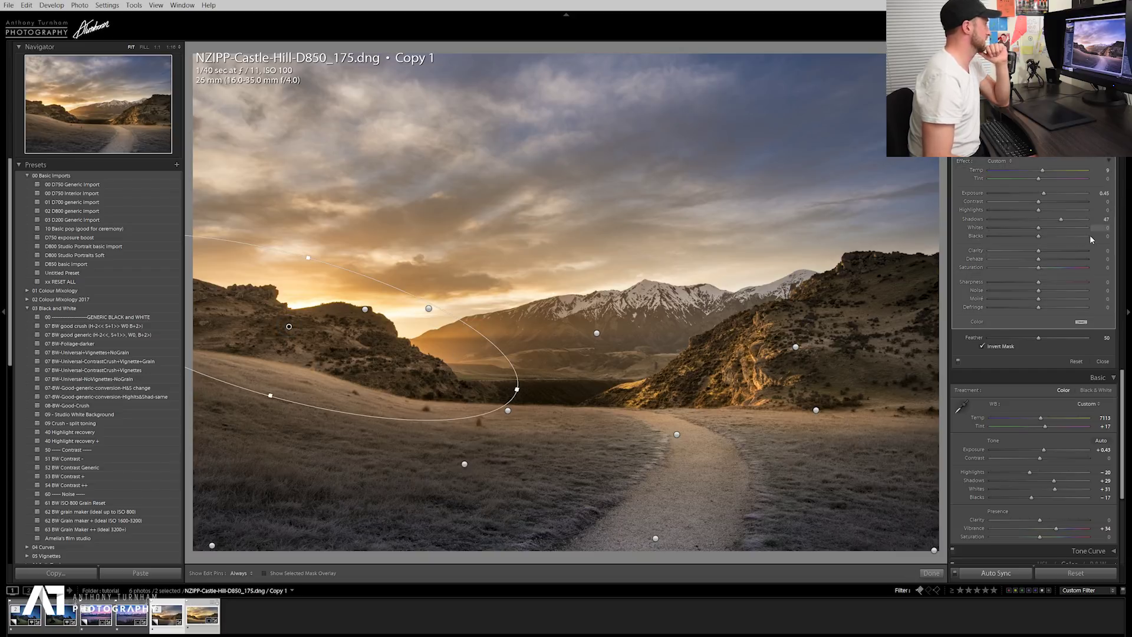
drag(1062, 220, 1055, 220)
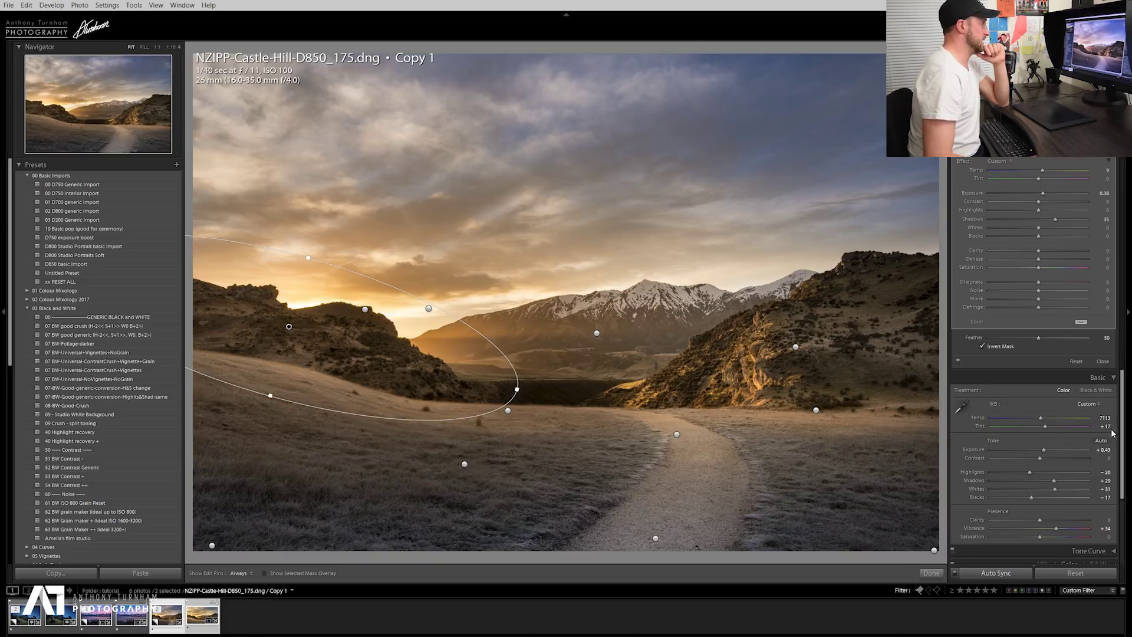
Set the whole photo's contrast to +37 and deselect the left hill's radial filter.
drag(1124, 428, 1124, 448)
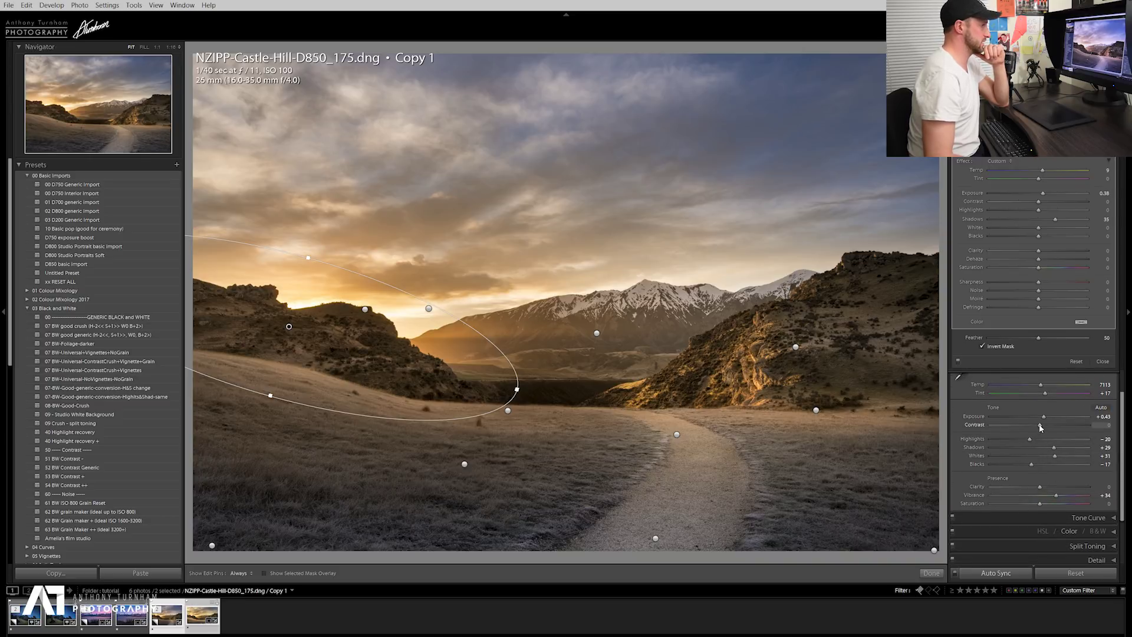
mouse_move(1041, 427)
mouse_down()
mouse_move(1073, 436)
mouse_move(1055, 435)
mouse_up()
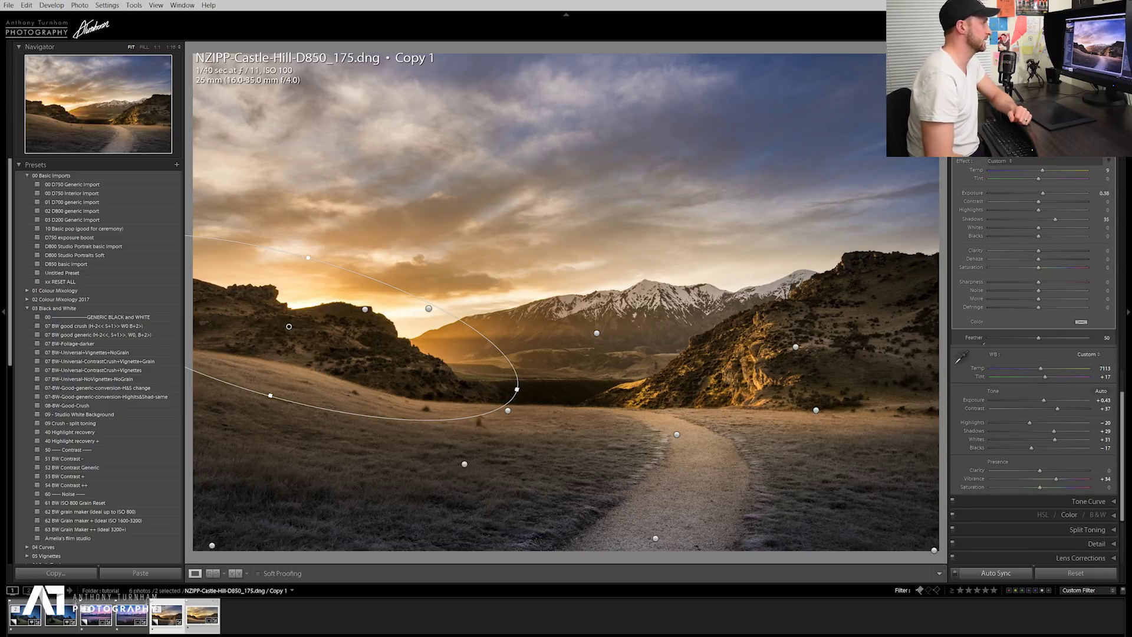
key(Escape)
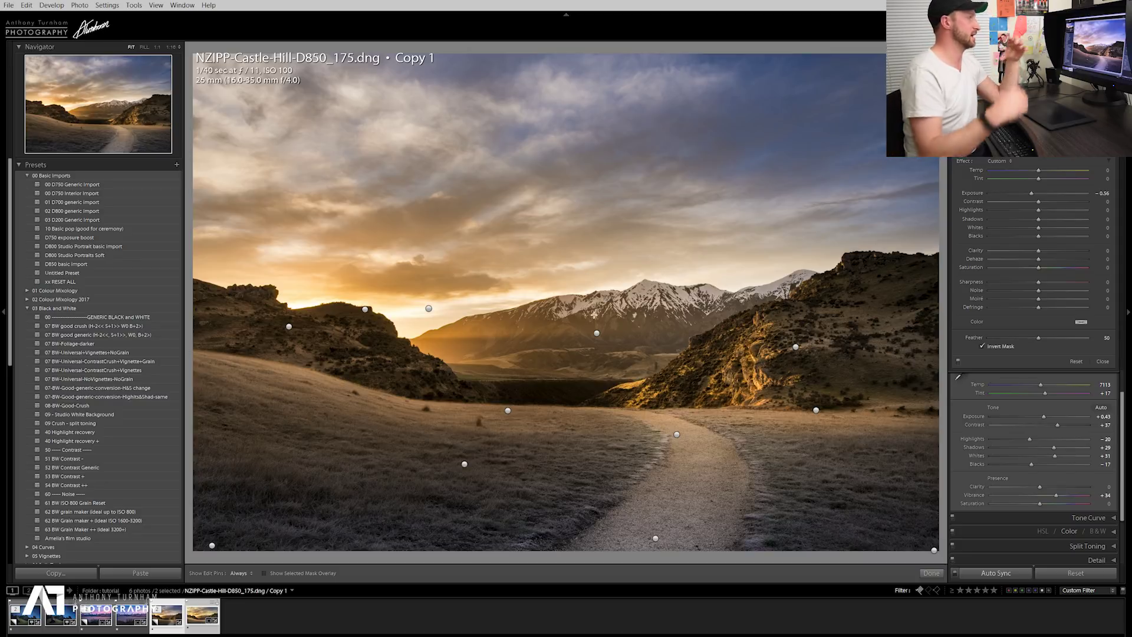
Add a very large radial filter around the mountains that affects the area outside it, shift it upwards and widen it to the photo's left edge.
drag(628, 334, 1032, 30)
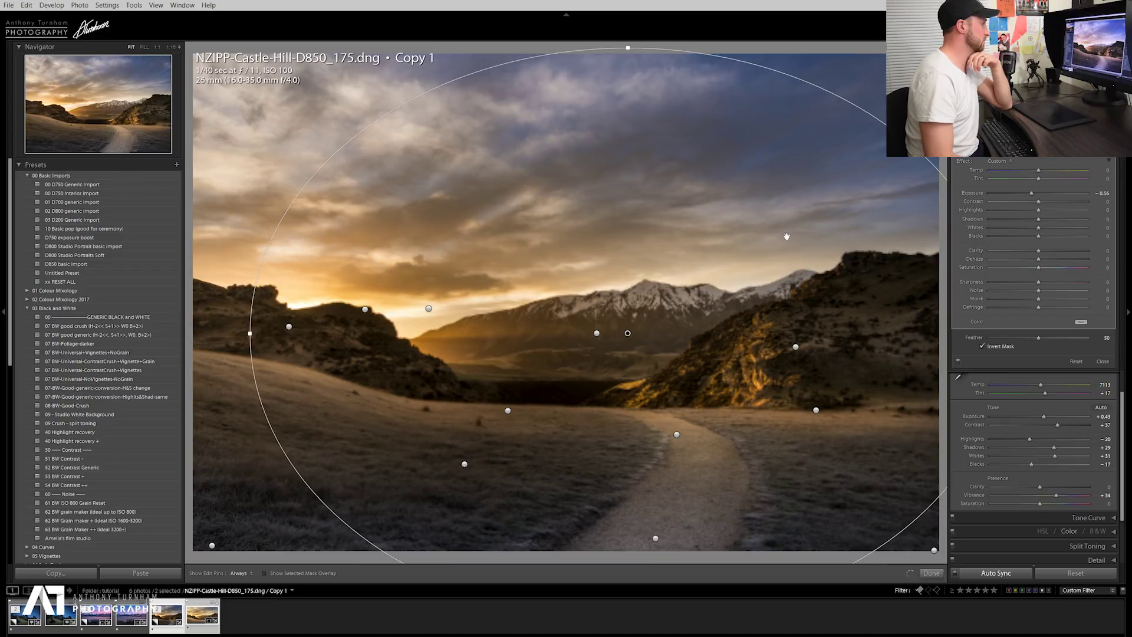
click(1001, 348)
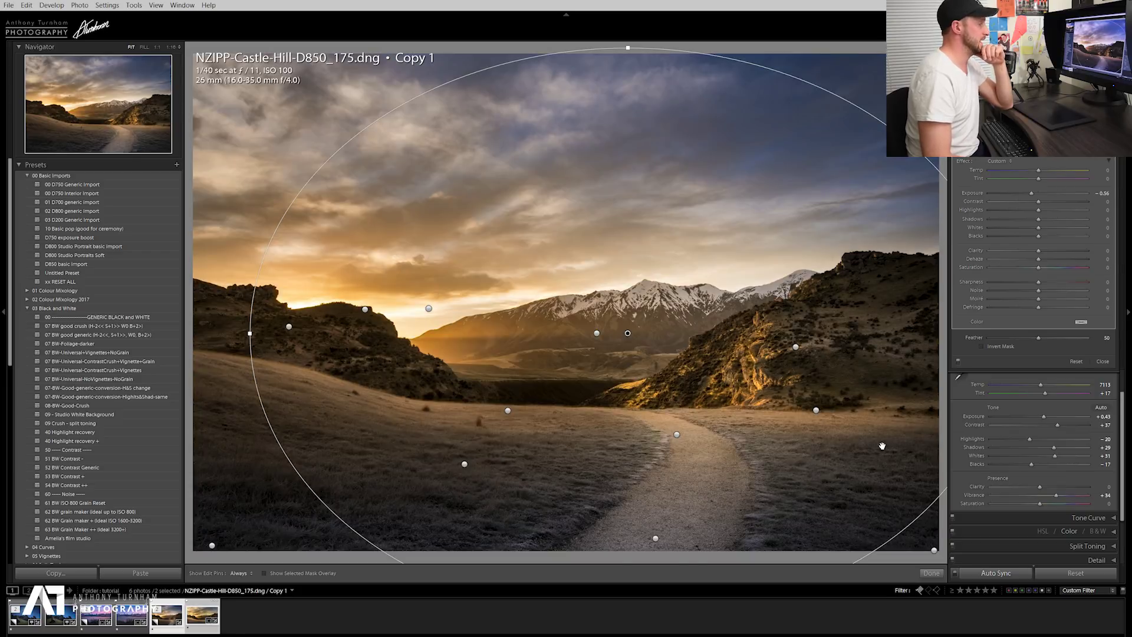
drag(627, 334, 626, 298)
drag(237, 313, 266, 313)
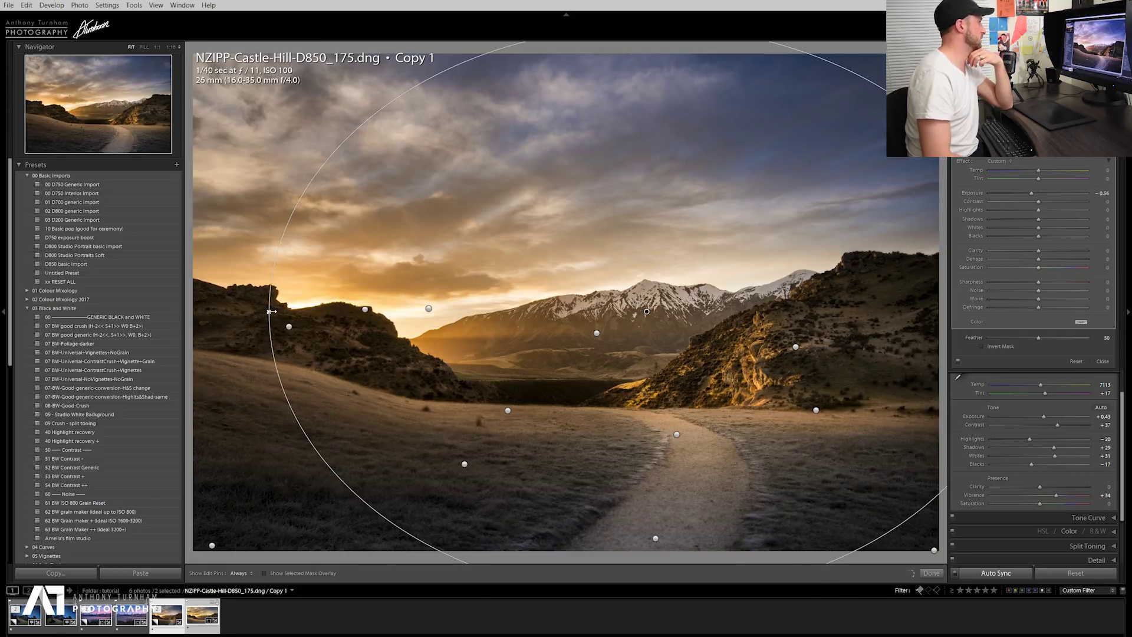
drag(269, 309, 187, 311)
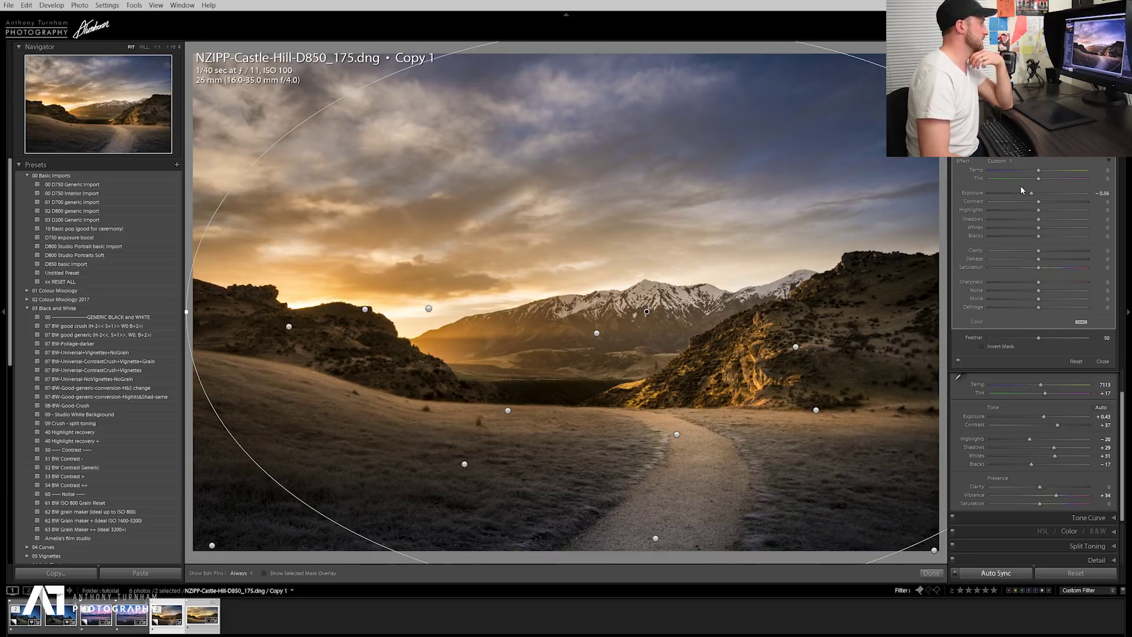
Fine-tune the large vignette-style radial filter's exposure to -0.52.
drag(1033, 195, 1036, 195)
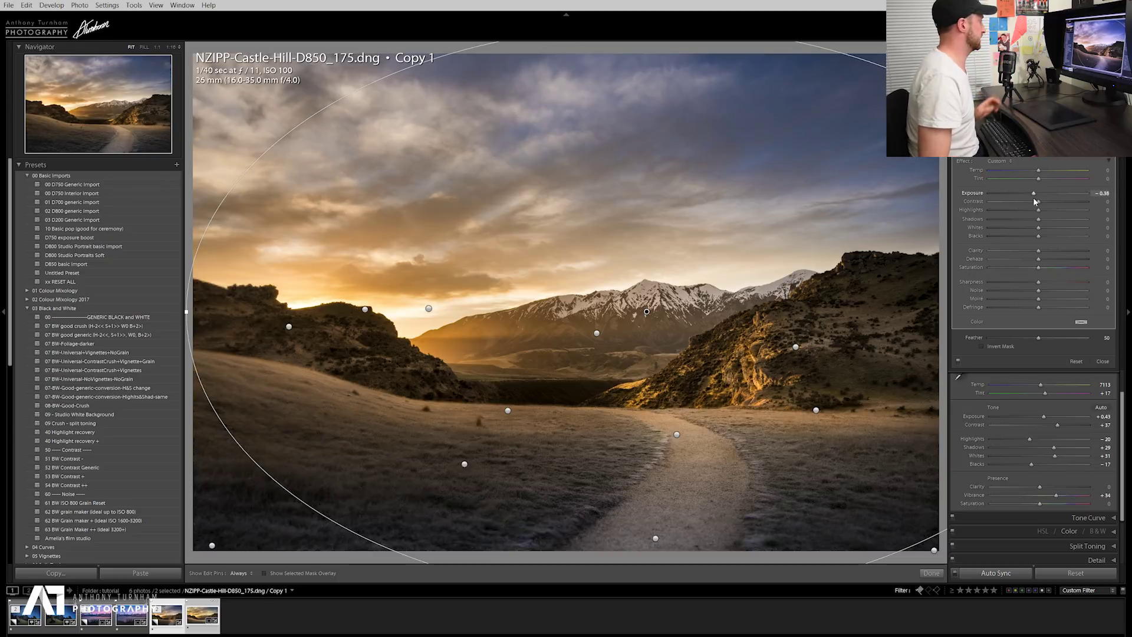
mouse_move(1035, 193)
mouse_down()
mouse_move(972, 185)
mouse_move(1036, 205)
mouse_up()
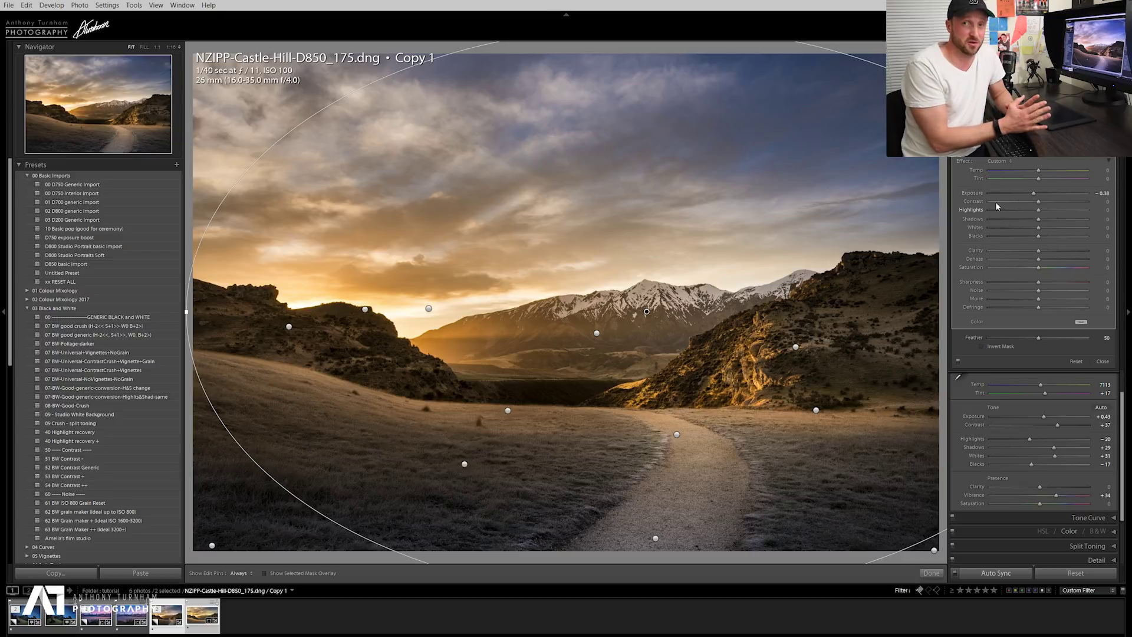
drag(1031, 199, 992, 200)
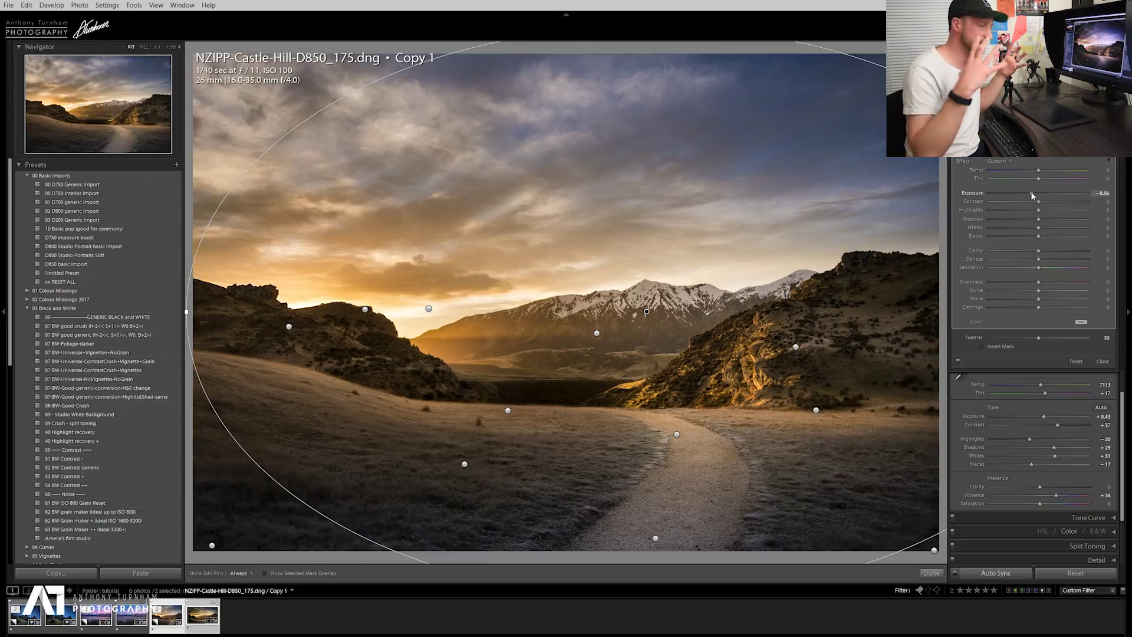
click(1031, 193)
drag(1032, 194, 1032, 193)
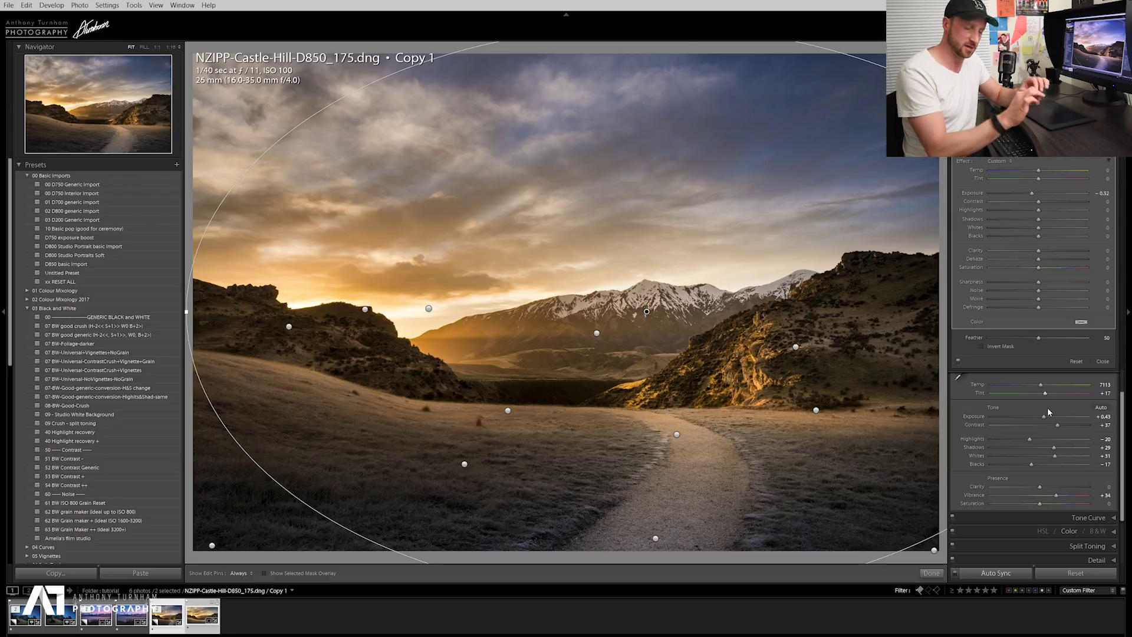
Set the whole photo's exposure to +0.57 and crop it to 2 x 1, with the crop shifted down to include more of the path.
drag(1044, 417, 1045, 416)
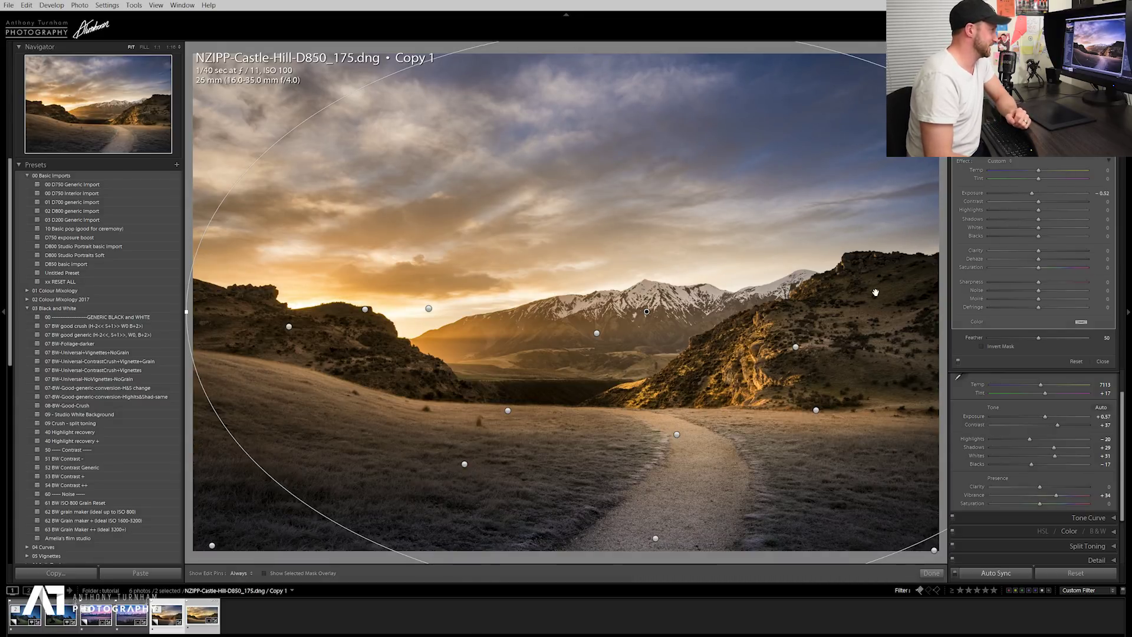
key(r)
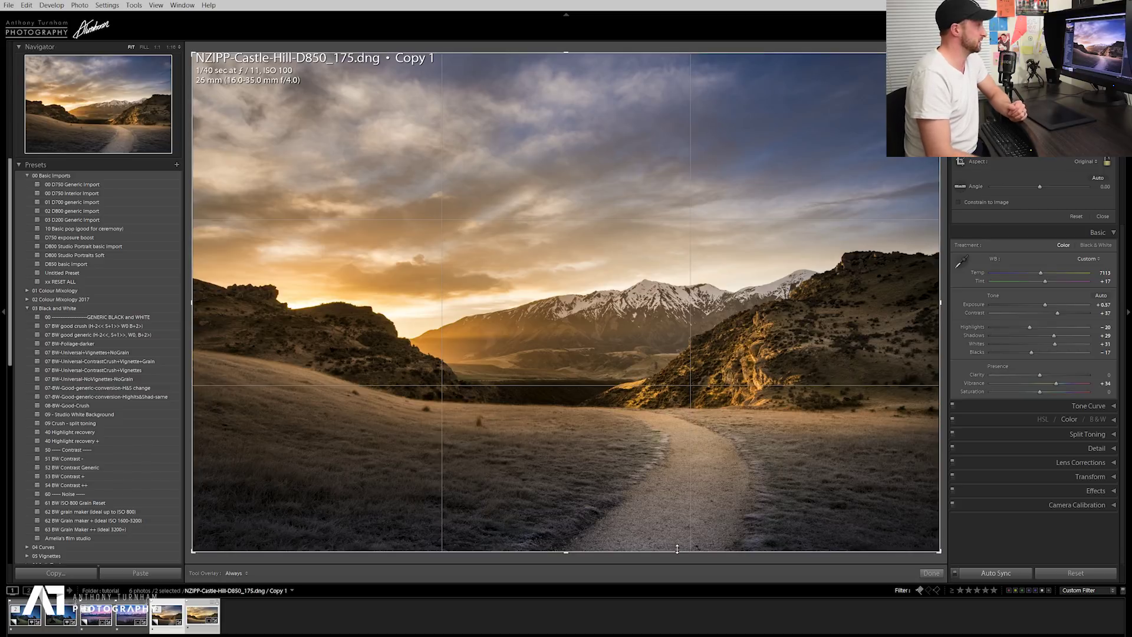
click(1078, 164)
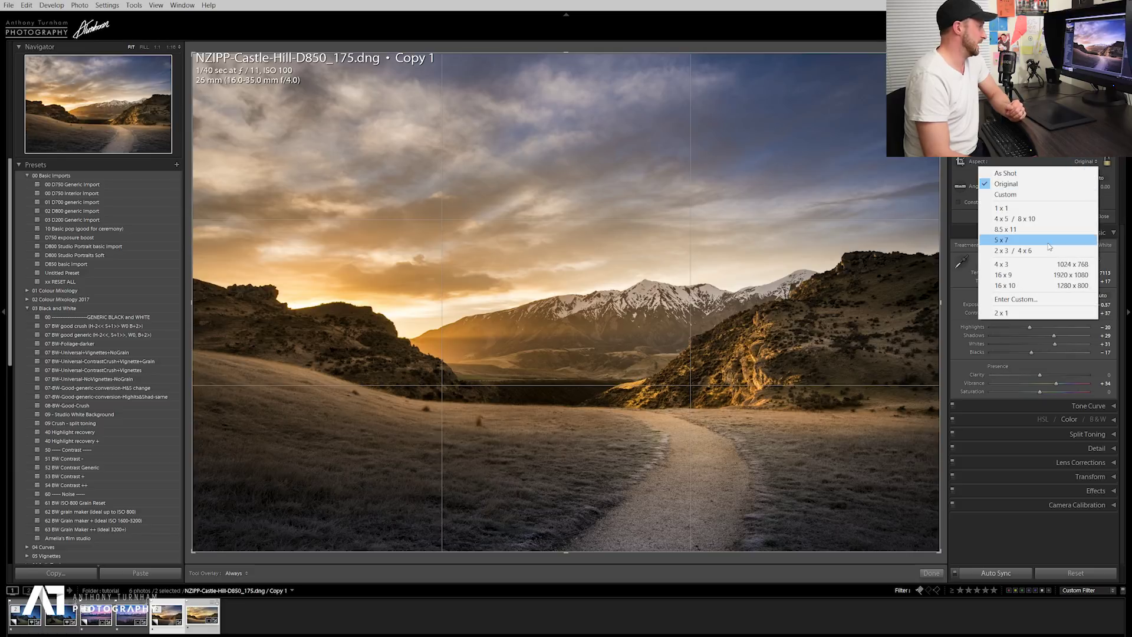
click(1028, 314)
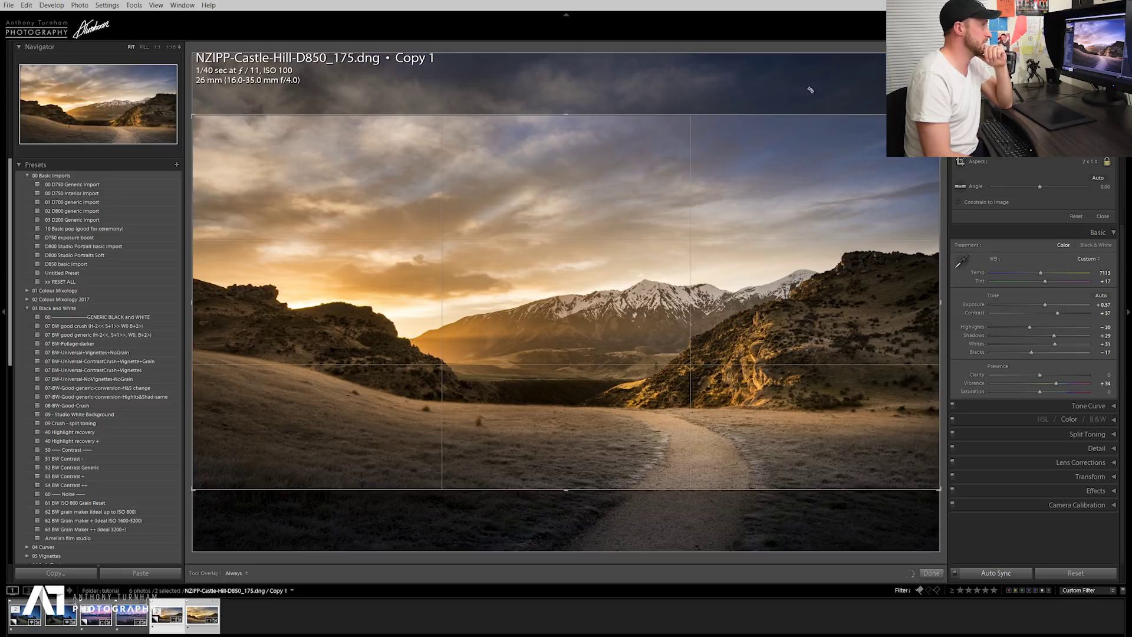
drag(726, 301, 727, 265)
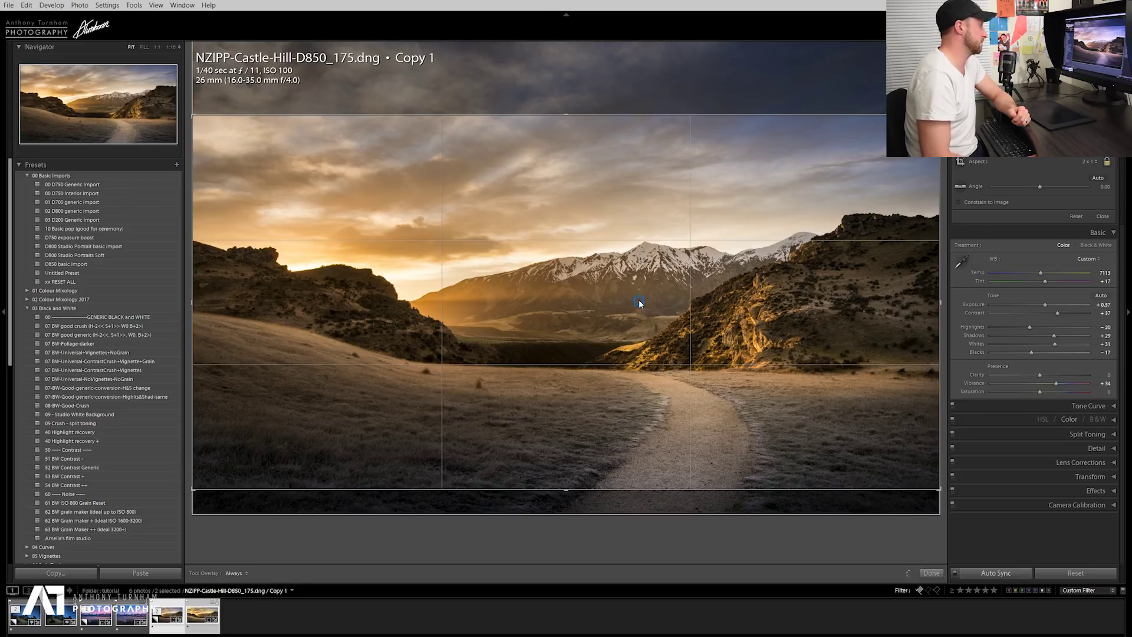
key(Return)
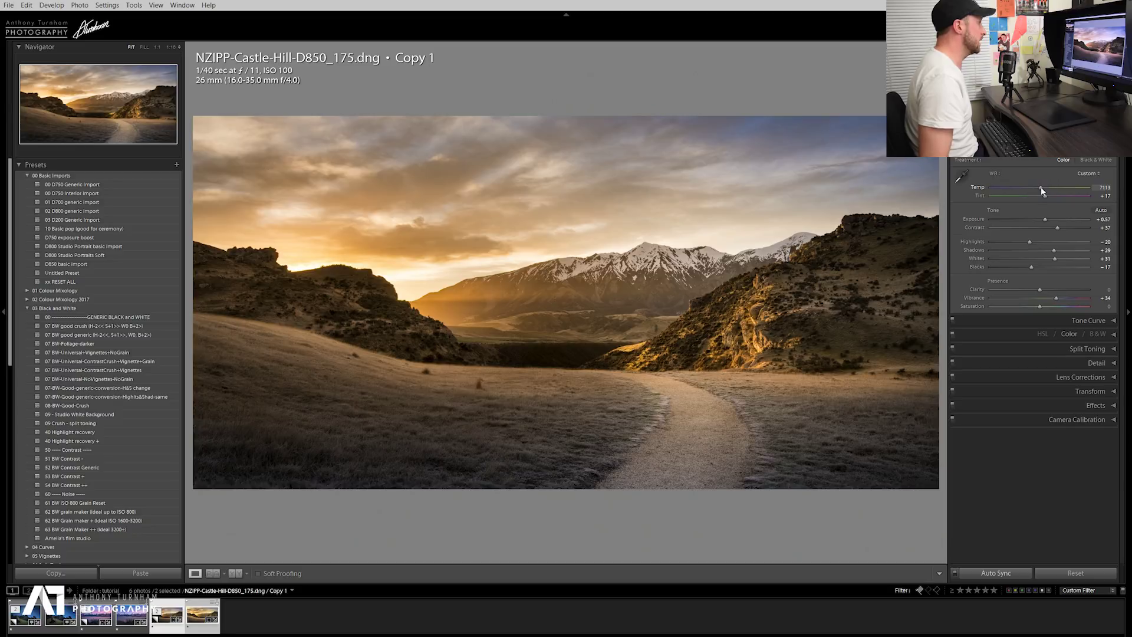
Cool the whole photo's temperature to 6389 and add a large radial filter over the upper-right sky that affects the area inside it.
drag(1038, 187, 1029, 188)
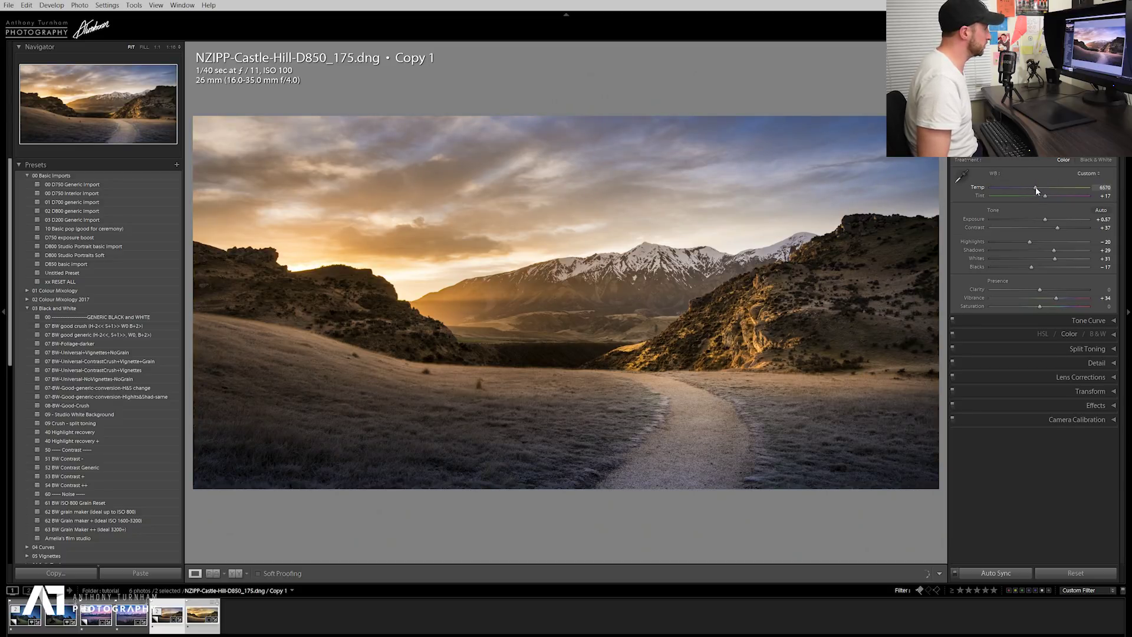
key(k)
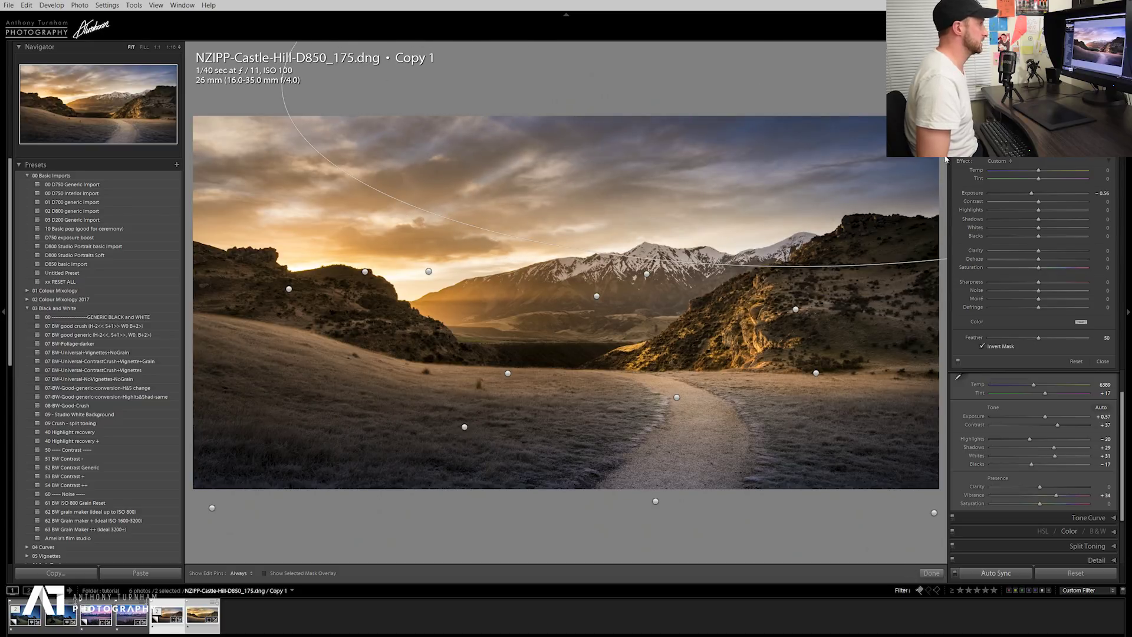
click(798, 84)
Try exposure 0.00 and temperature -10 on the upper-right sky's radial filter, and undo both changes.
drag(1030, 193, 1032, 196)
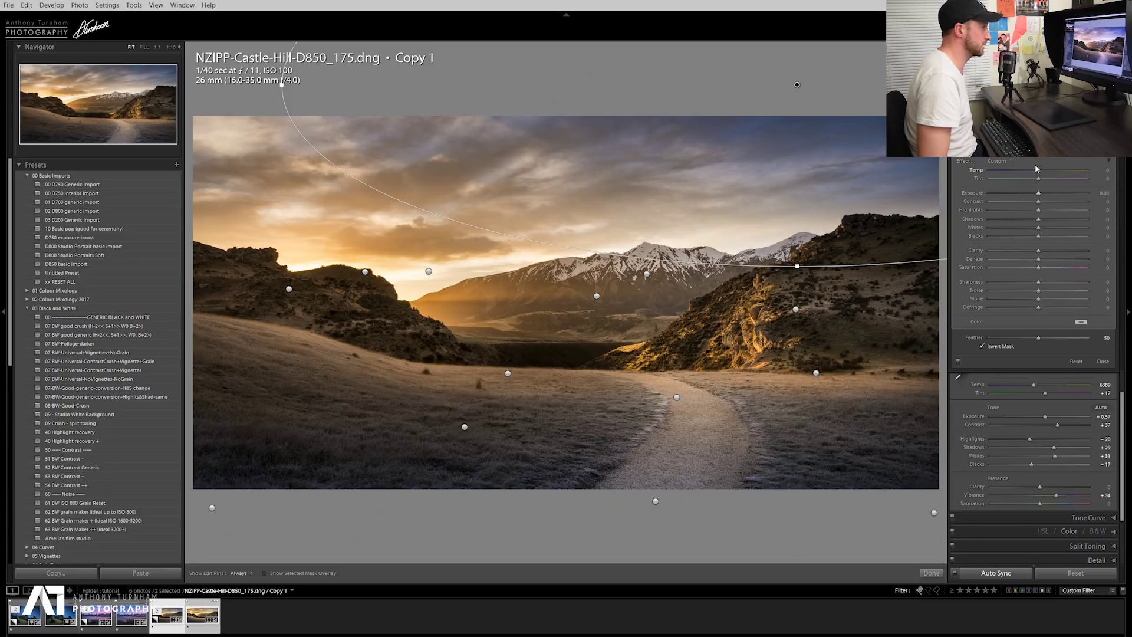
drag(1022, 171, 1012, 168)
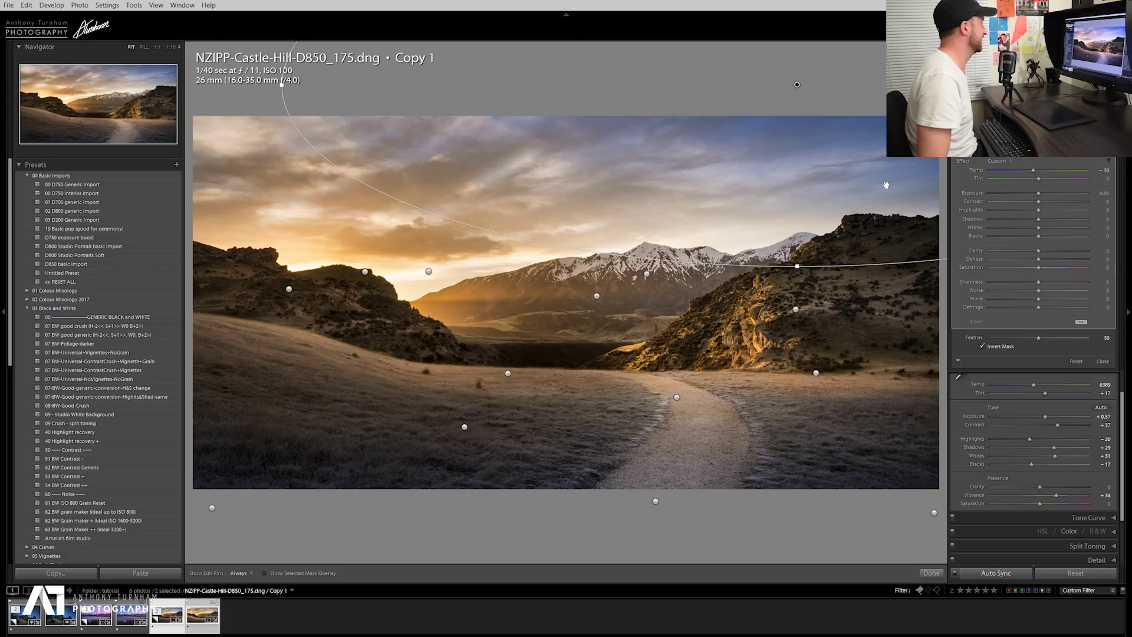
key(ctrl+z)
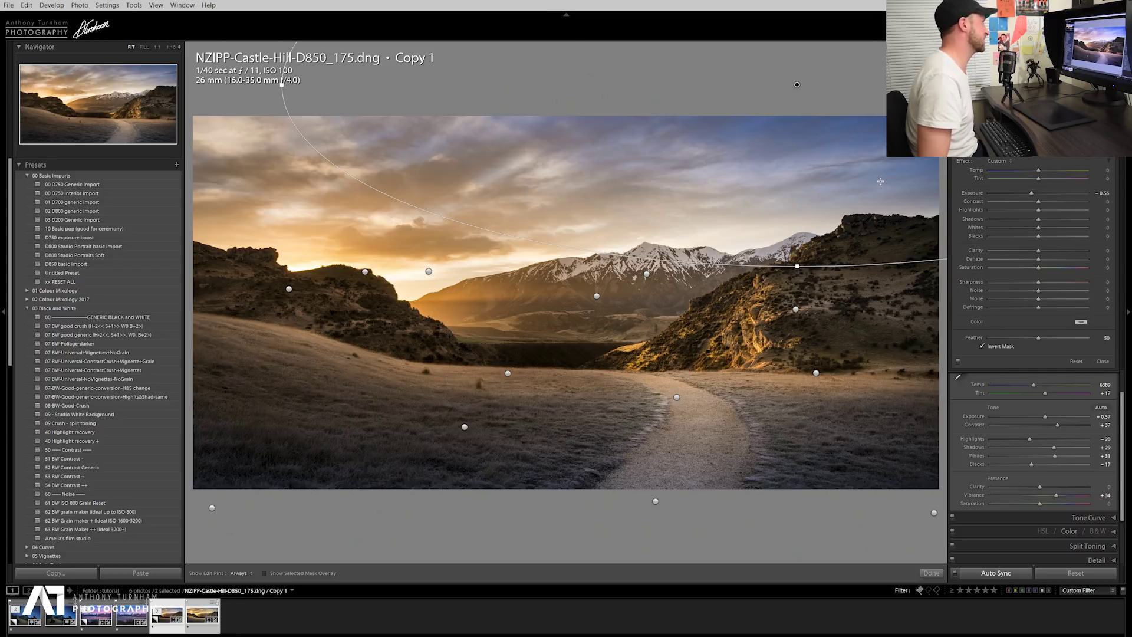